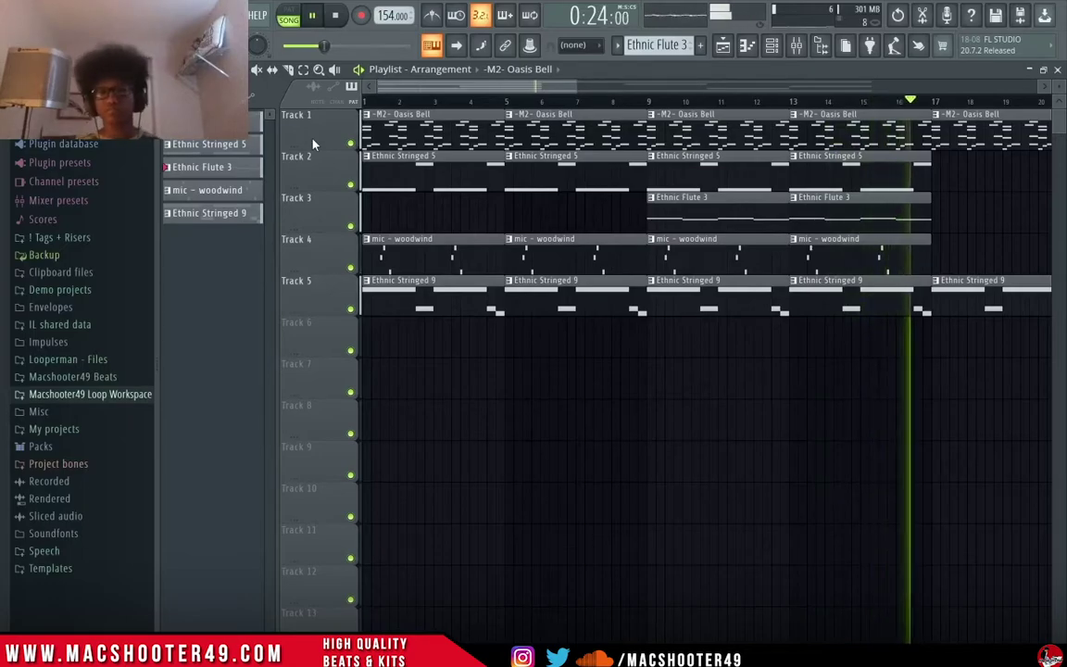
Stop playback and review the whole arrangement, the channel rack and the mixer levels.
{"action": "key", "text": "space"}
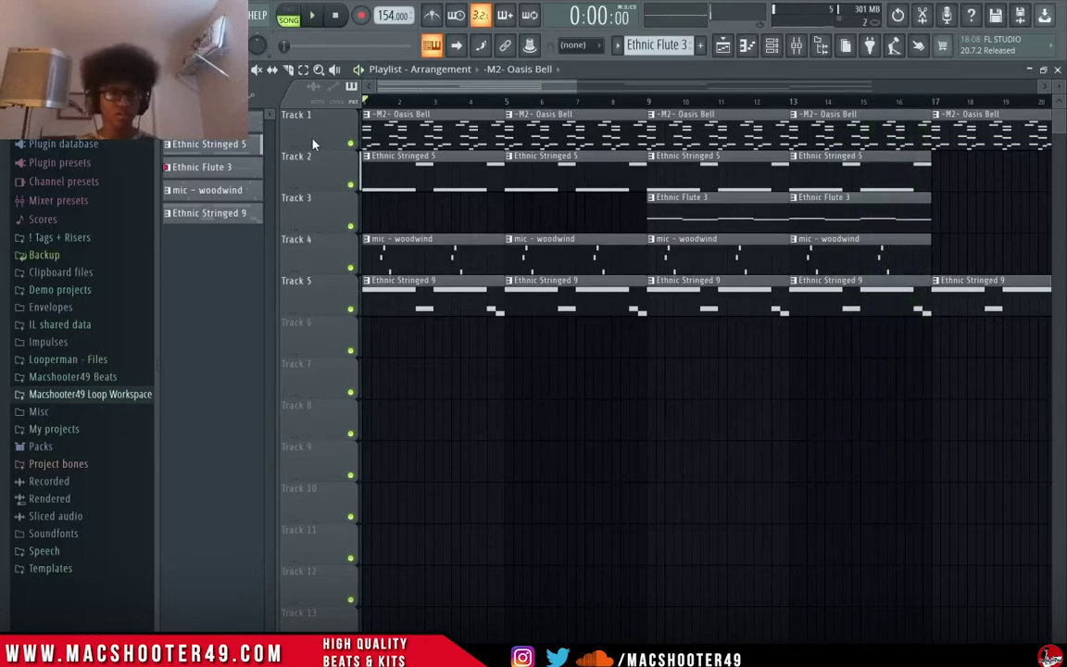
{"action": "scroll", "coordinate": [500, 277], "scroll_direction": "down", "scroll_amount": 5}
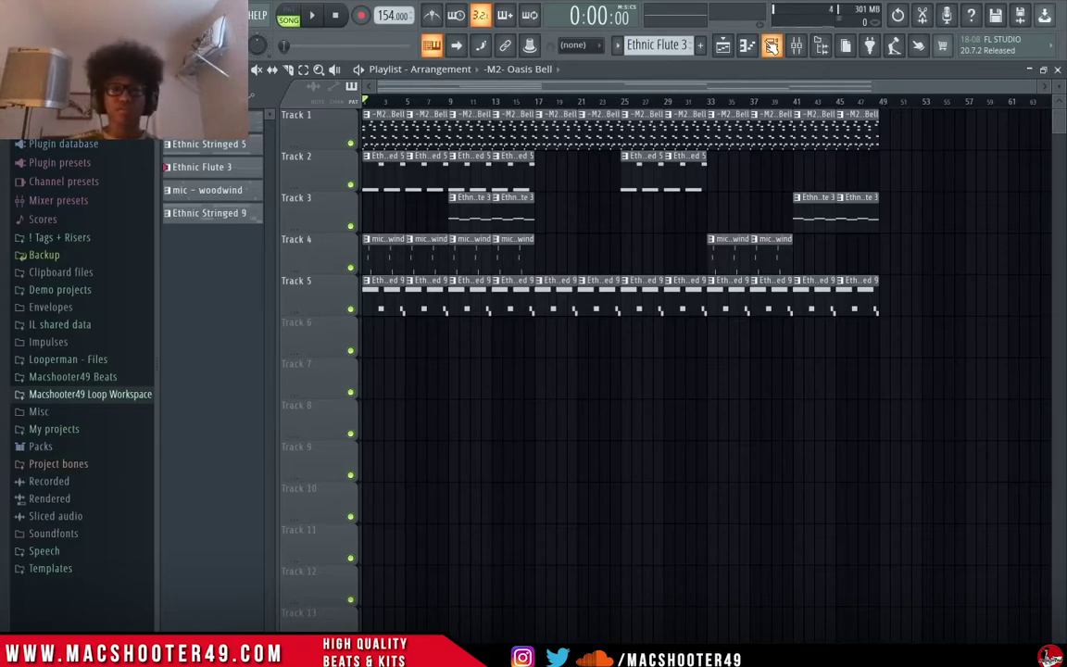
{"action": "left_click", "coordinate": [770, 46]}
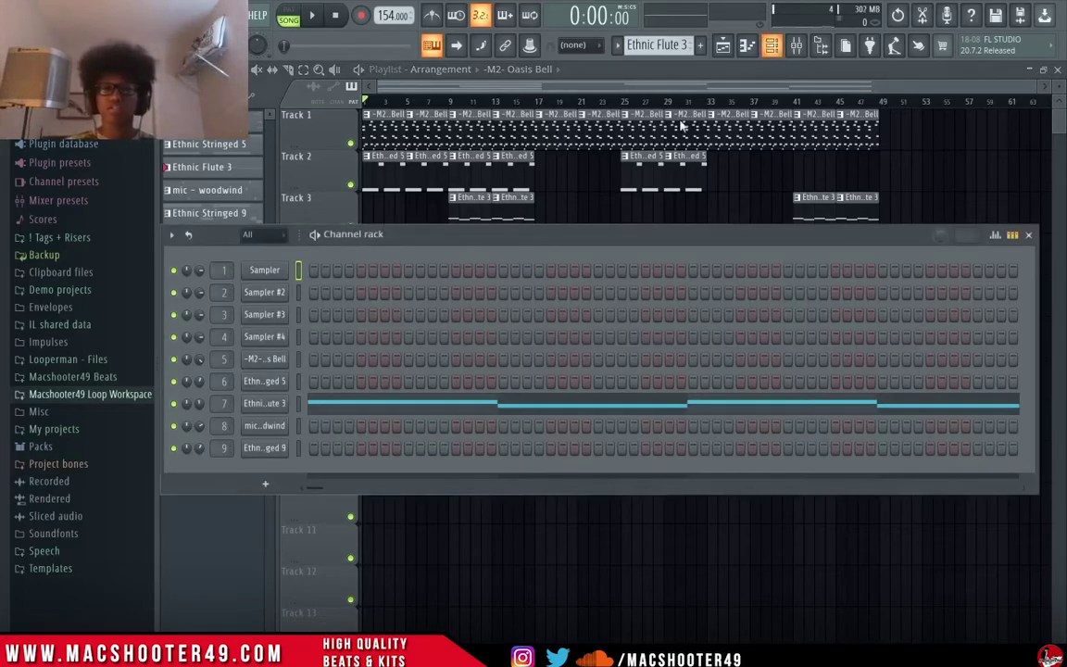
{"action": "left_click_drag", "start_coordinate": [491, 237], "coordinate": [522, 266]}
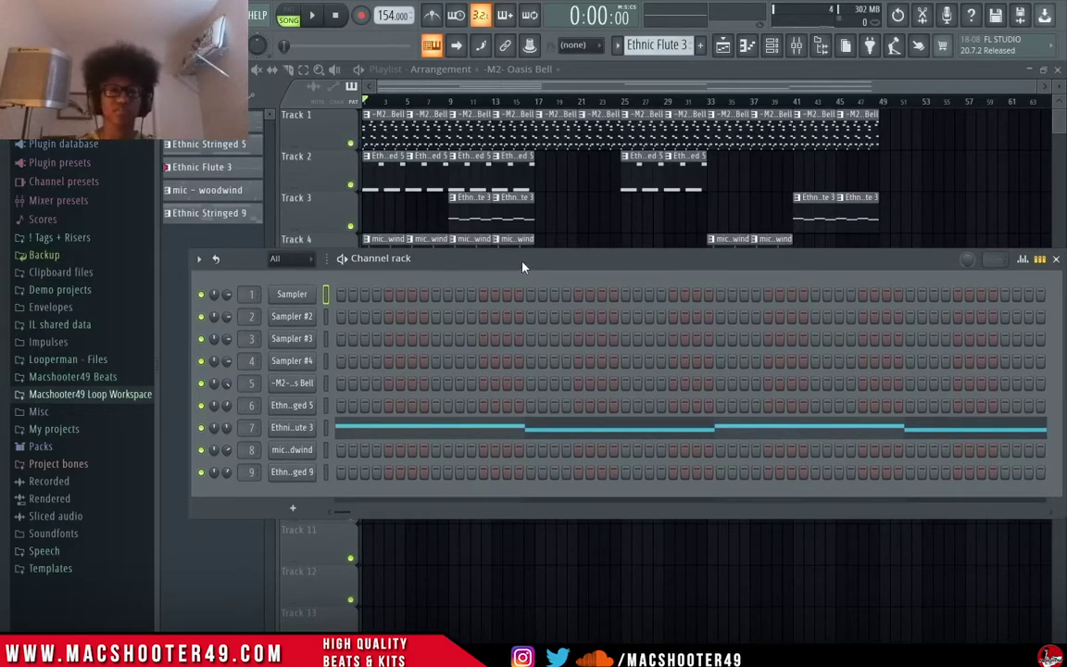
{"action": "left_click", "coordinate": [771, 46]}
{"action": "left_click", "coordinate": [795, 47]}
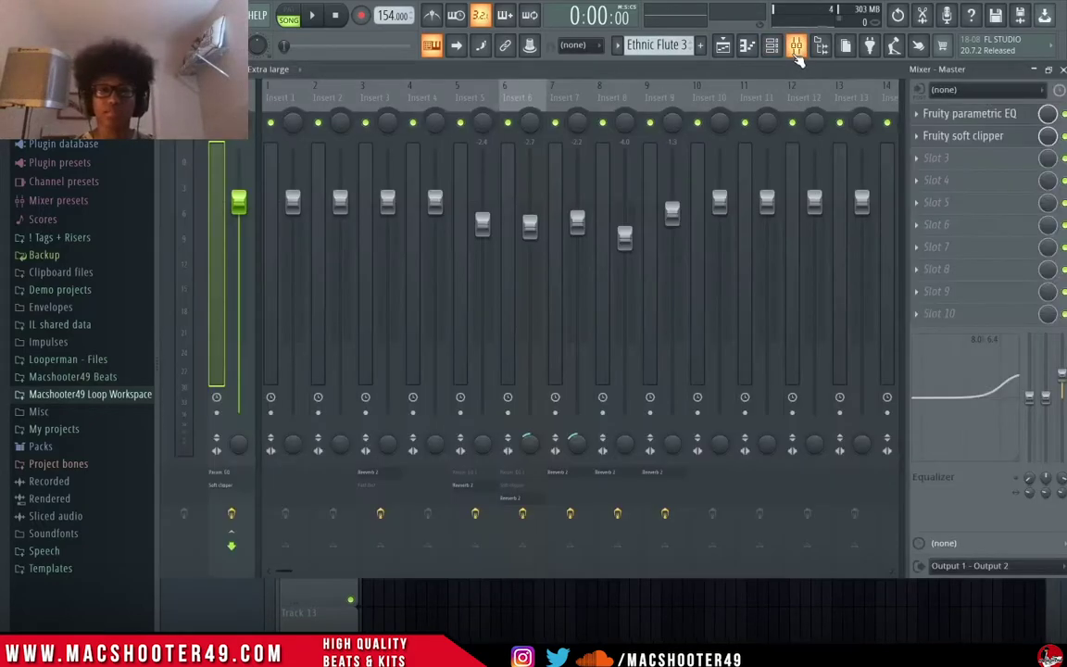
{"action": "left_click", "coordinate": [796, 46]}
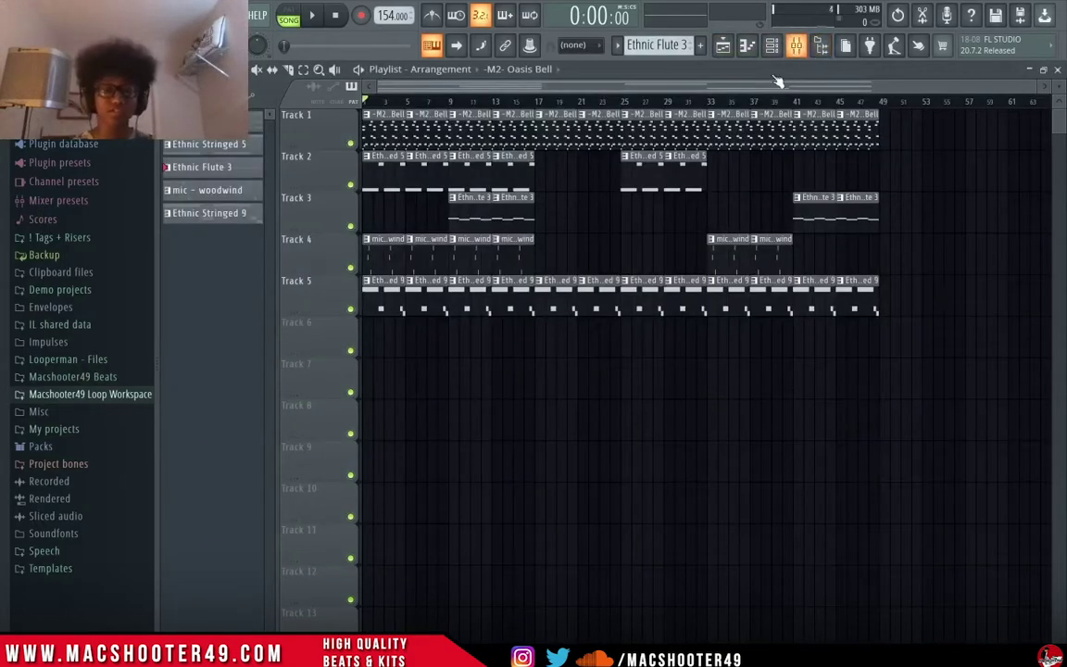
Solo Track 1 in the playlist and show the -M2- Oasis Bell pattern in the channel rack.
{"action": "scroll", "coordinate": [274, 206], "scroll_direction": "up", "scroll_amount": 5}
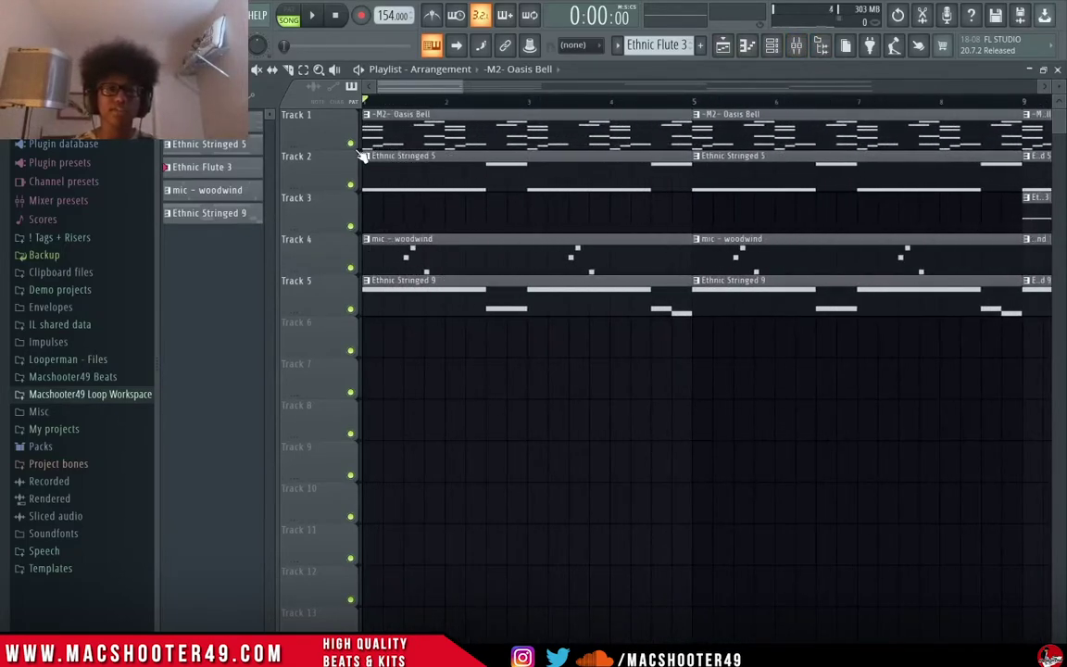
{"action": "scroll", "coordinate": [364, 154], "scroll_direction": "down", "scroll_amount": 4}
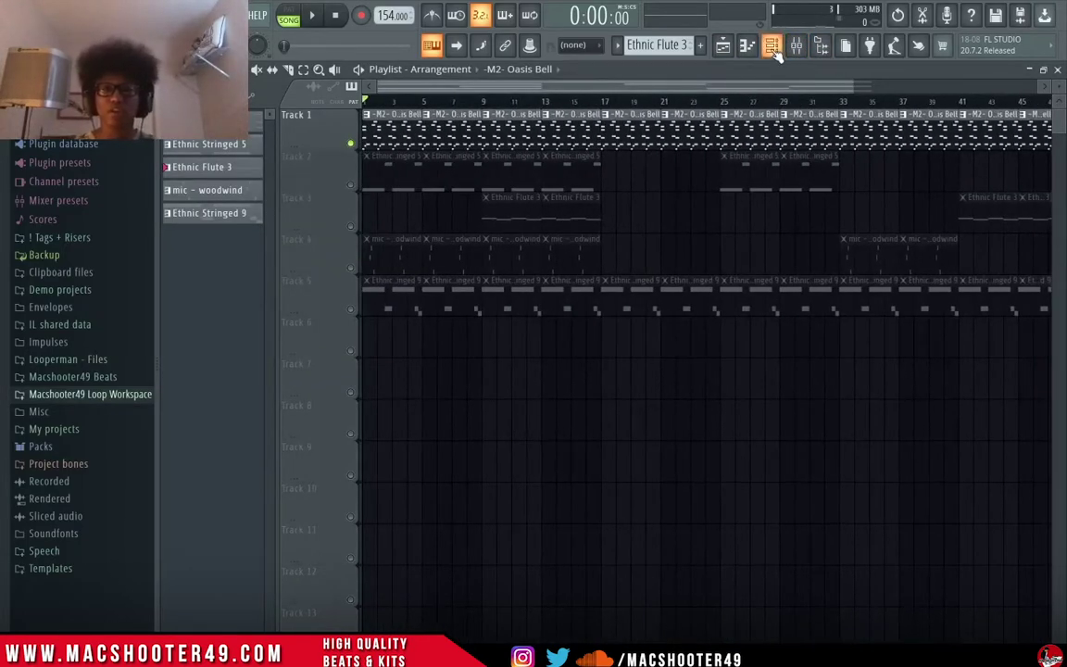
{"action": "left_click", "coordinate": [771, 46]}
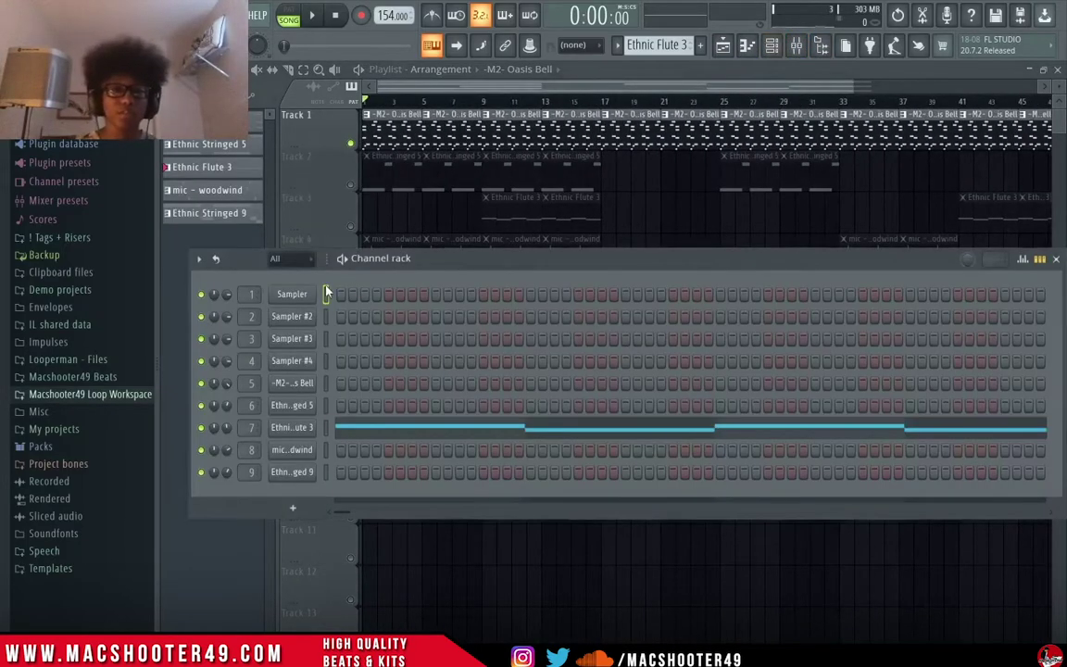
{"action": "left_click", "coordinate": [404, 135]}
{"action": "left_click", "coordinate": [776, 48]}
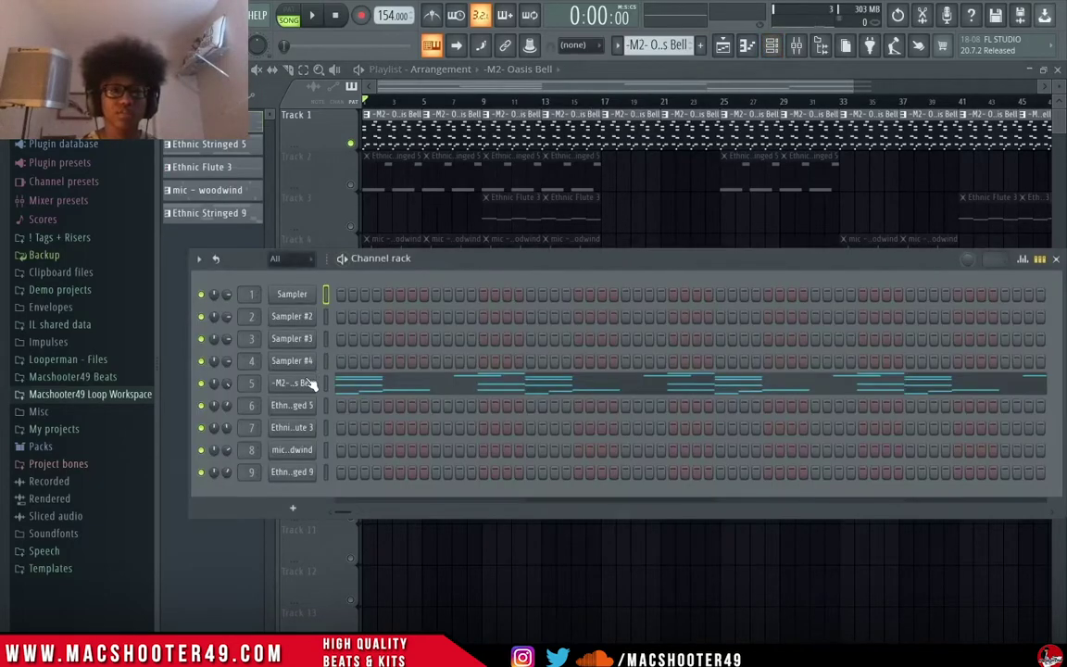
Examine the -M2- Oasis Bell channel's sampler settings and locate its sample in the Bells folder of the browser.
{"action": "left_click", "coordinate": [304, 380]}
{"action": "left_click", "coordinate": [200, 189]}
{"action": "left_click_drag", "start_coordinate": [324, 433], "coordinate": [55, 390]}
{"action": "scroll", "coordinate": [55, 389], "scroll_direction": "down", "scroll_amount": 2}
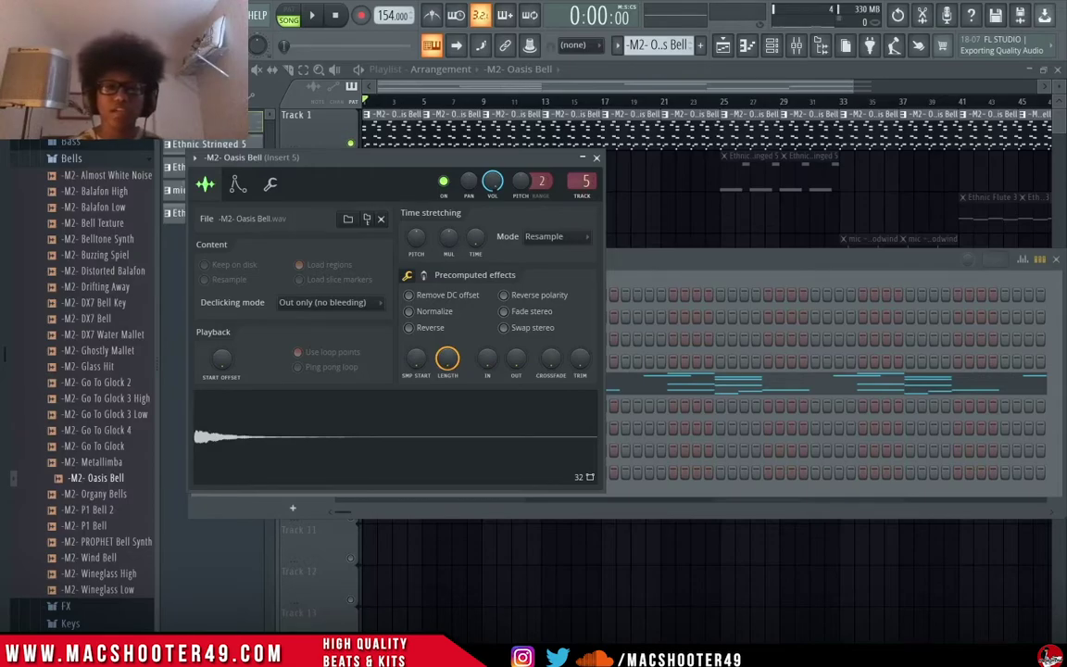
{"action": "left_click", "coordinate": [596, 157]}
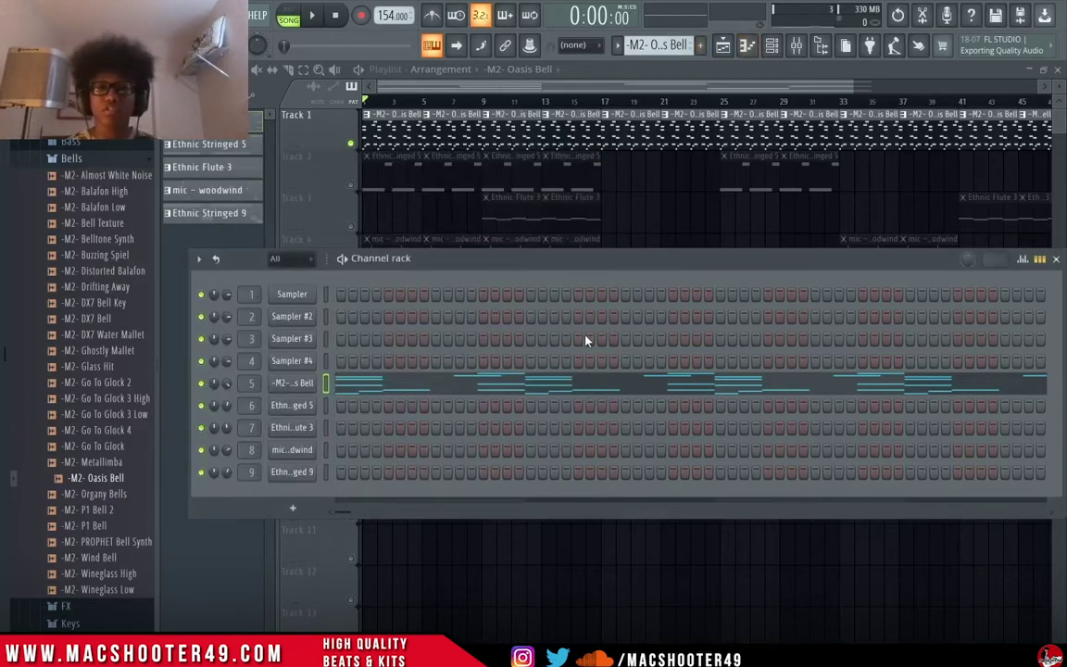
Open the -M2- Oasis Bell piano roll, play its melody twice from the start, and return to the playlist.
{"action": "left_click", "coordinate": [583, 375]}
{"action": "key", "text": "space"}
{"action": "scroll", "coordinate": [464, 224], "scroll_direction": "down", "scroll_amount": 2}
{"action": "scroll", "coordinate": [457, 226], "scroll_direction": "up", "scroll_amount": 7}
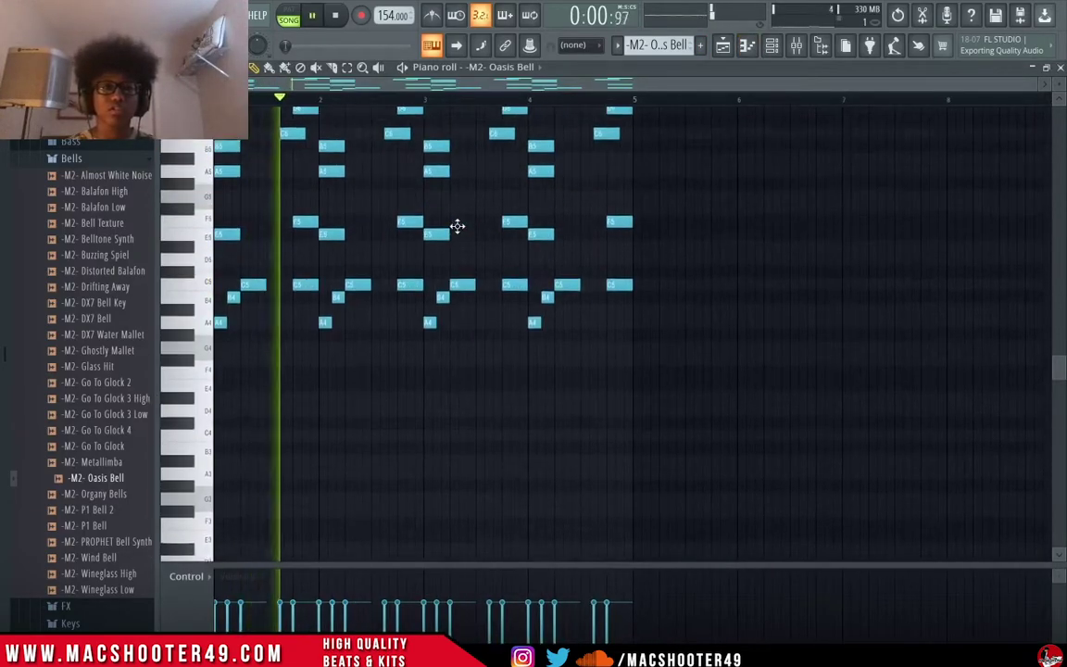
{"action": "scroll", "coordinate": [458, 226], "scroll_direction": "down", "scroll_amount": 7}
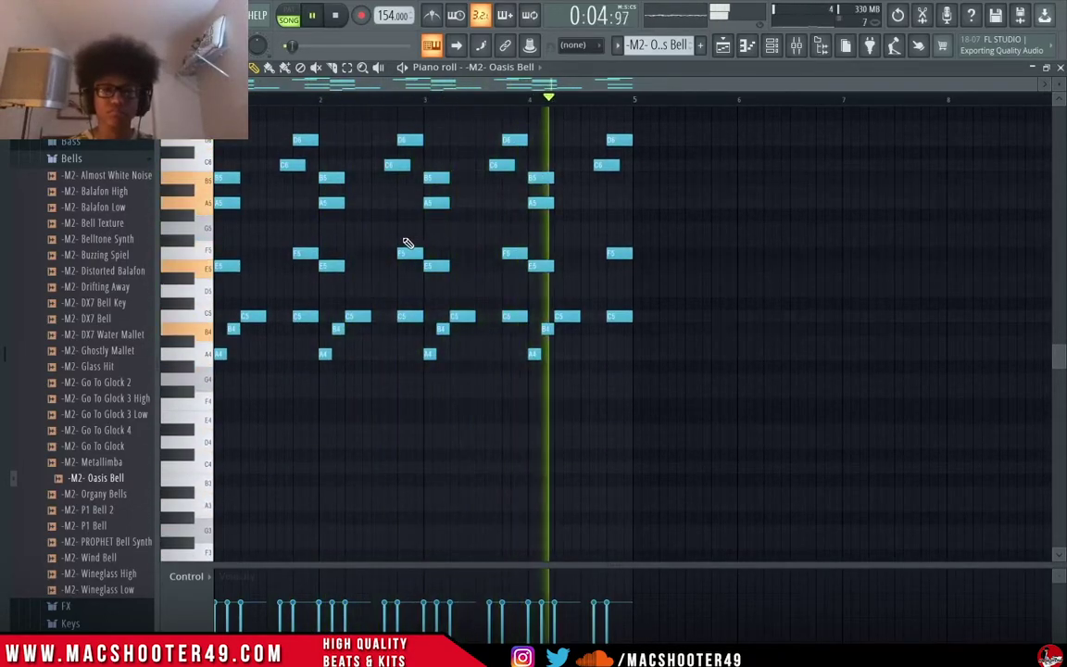
{"action": "key", "text": "space"}
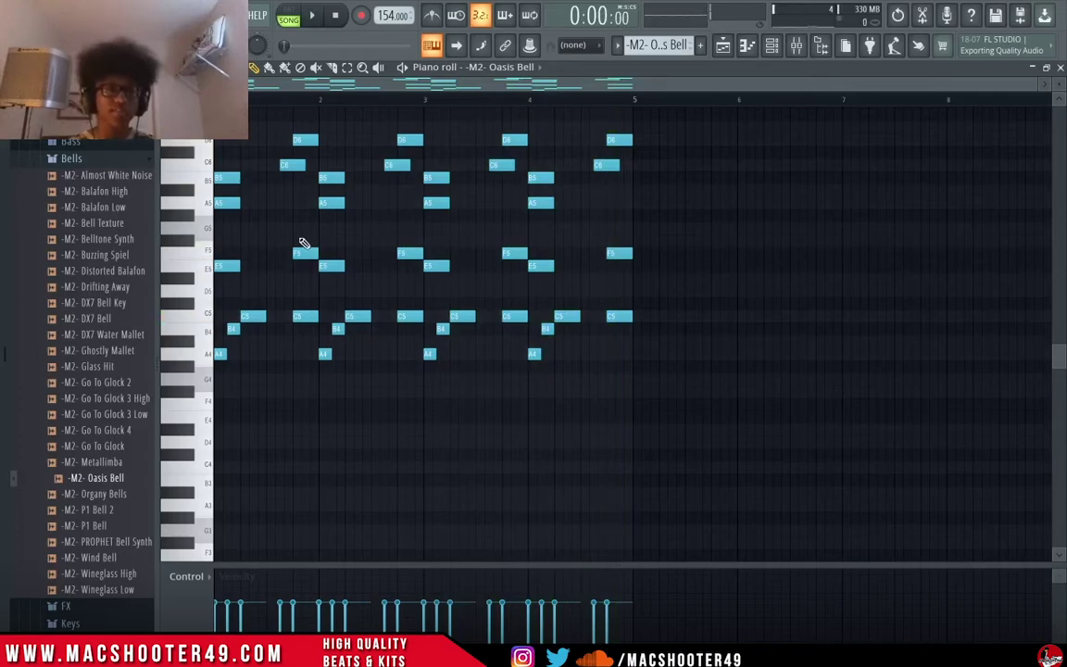
{"action": "scroll", "coordinate": [146, 263], "scroll_direction": "up", "scroll_amount": 1}
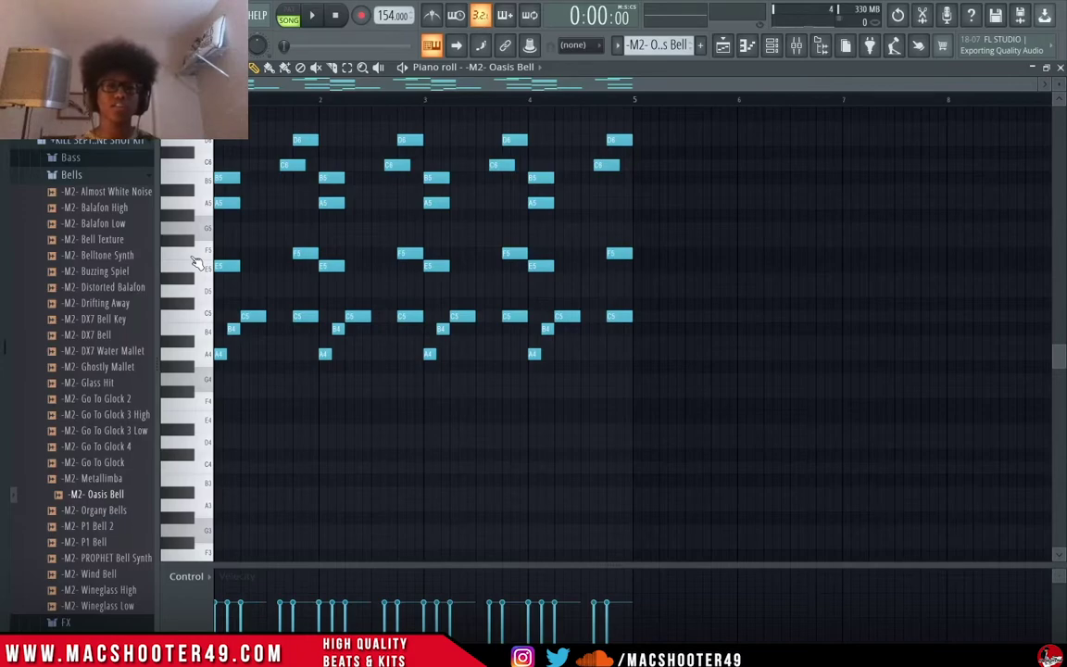
{"action": "key", "text": "space"}
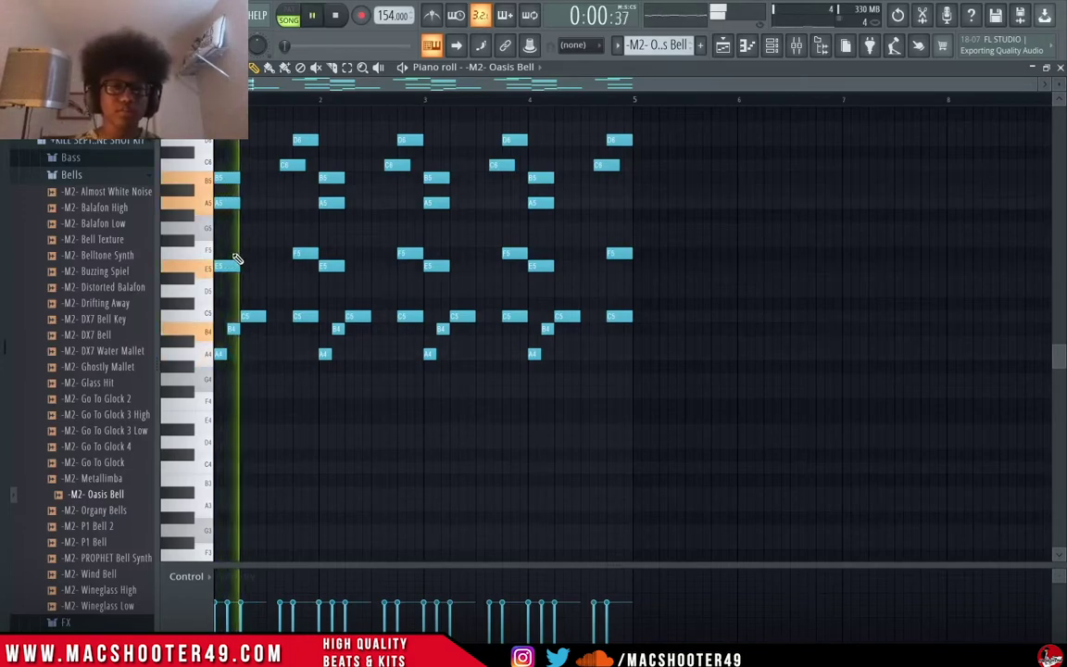
{"action": "key", "text": "space"}
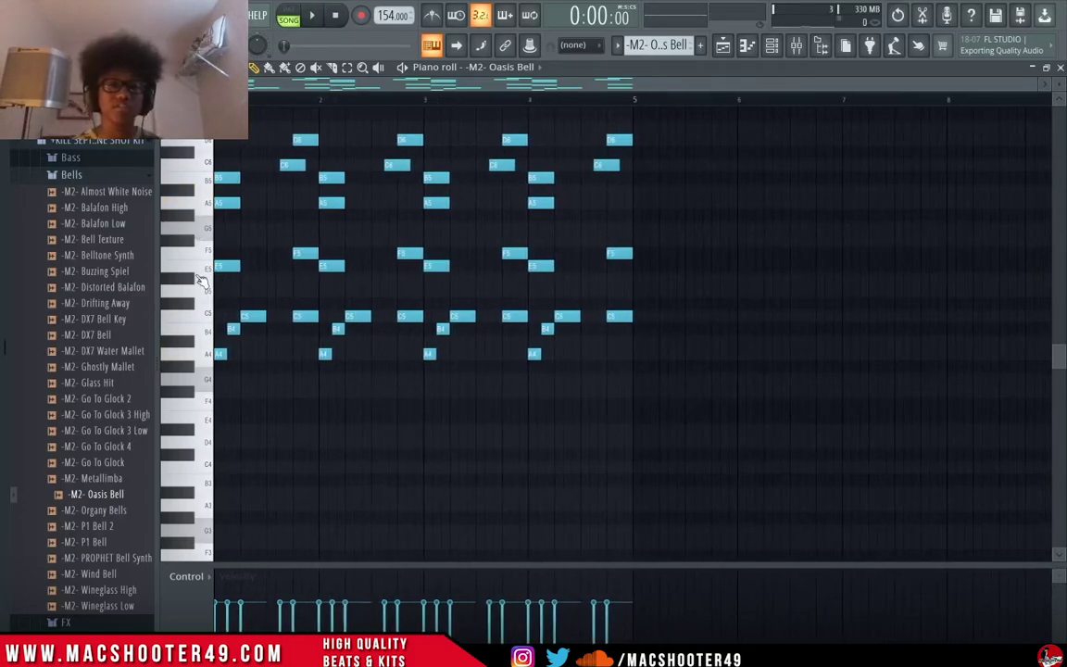
{"action": "left_click", "coordinate": [1060, 68]}
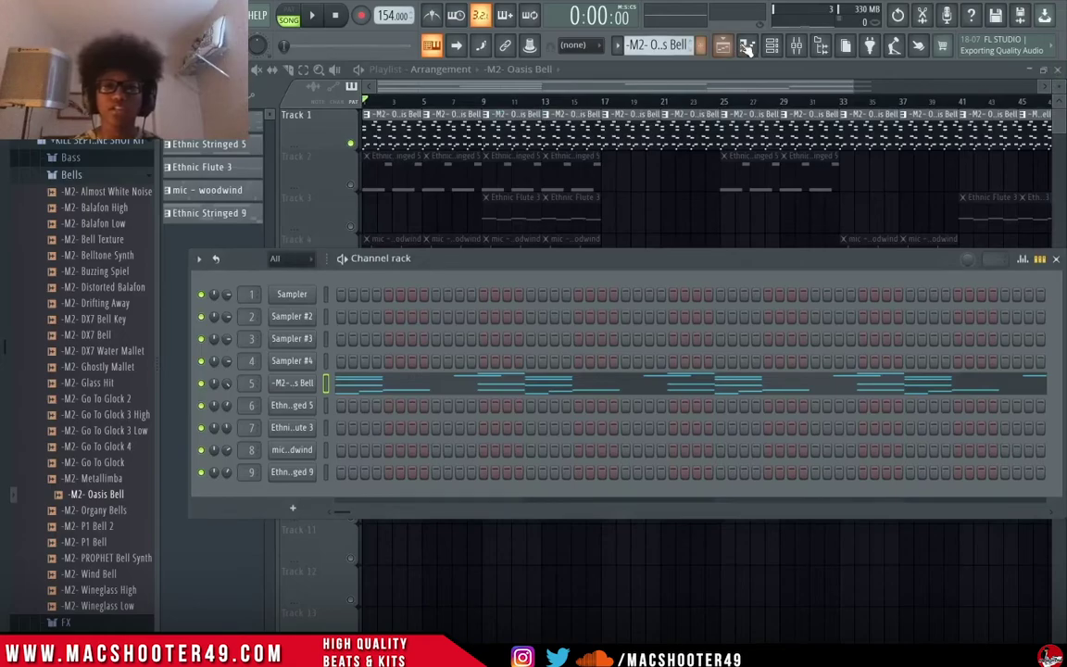
{"action": "left_click", "coordinate": [771, 46]}
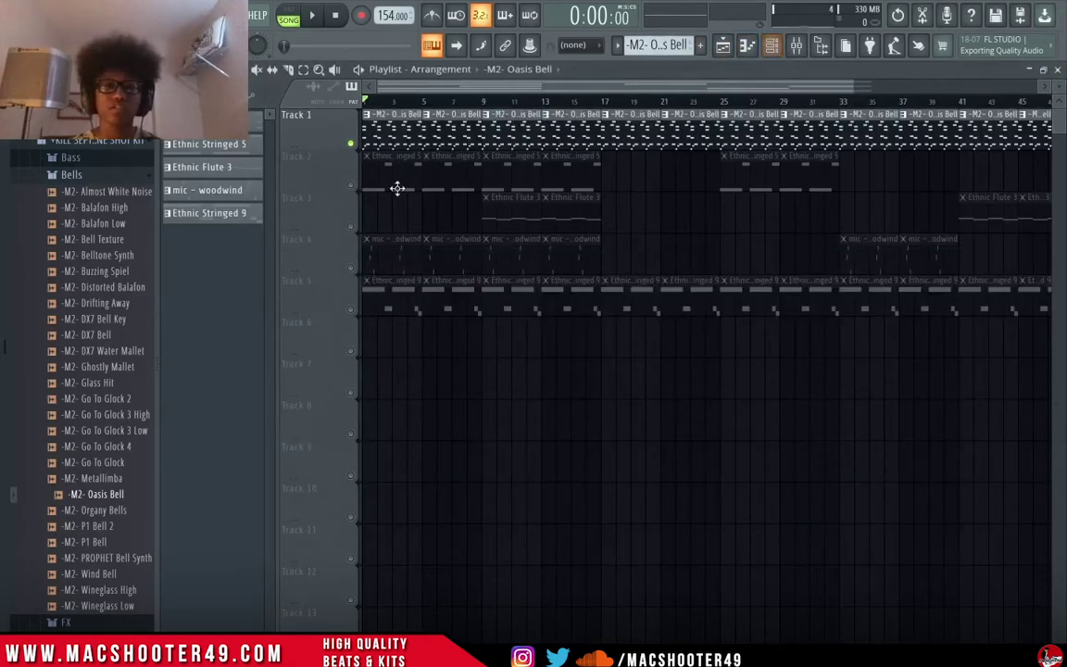
Unmute Track 4 and play the mic - woodwind part together with the Oasis Bell melody.
{"action": "scroll", "coordinate": [400, 186], "scroll_direction": "up", "scroll_amount": 3}
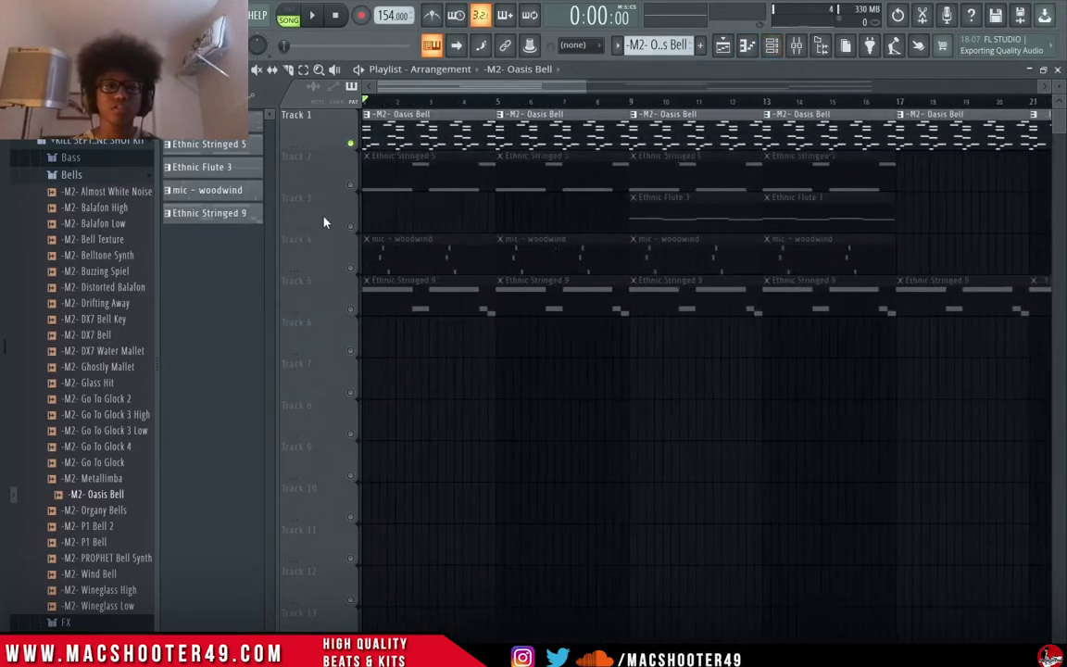
{"action": "left_click", "coordinate": [352, 268]}
{"action": "key", "text": "space"}
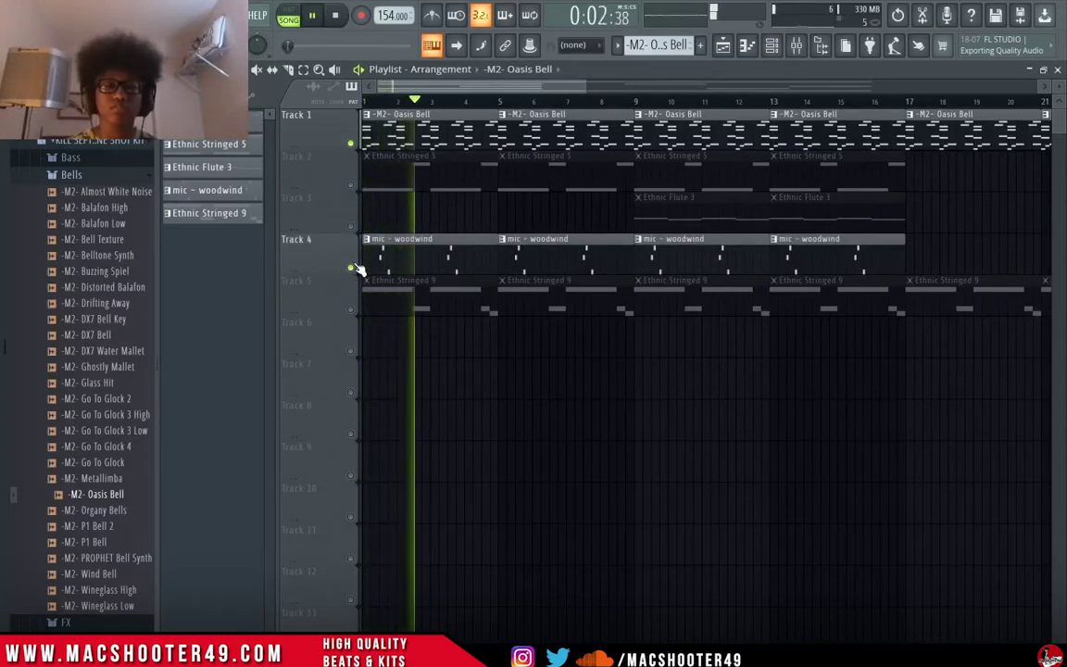
{"action": "key", "text": "space"}
Solo Track 4 and play the mic - woodwind part on its own.
{"action": "right_click", "coordinate": [353, 267]}
{"action": "left_click", "coordinate": [389, 104]}
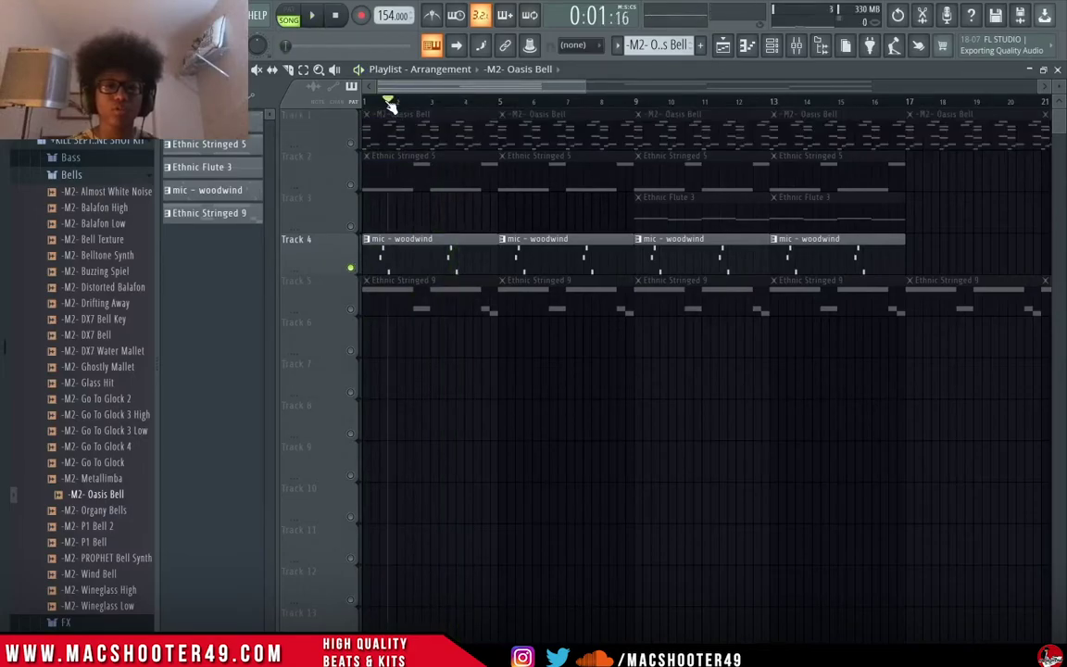
{"action": "key", "text": "space"}
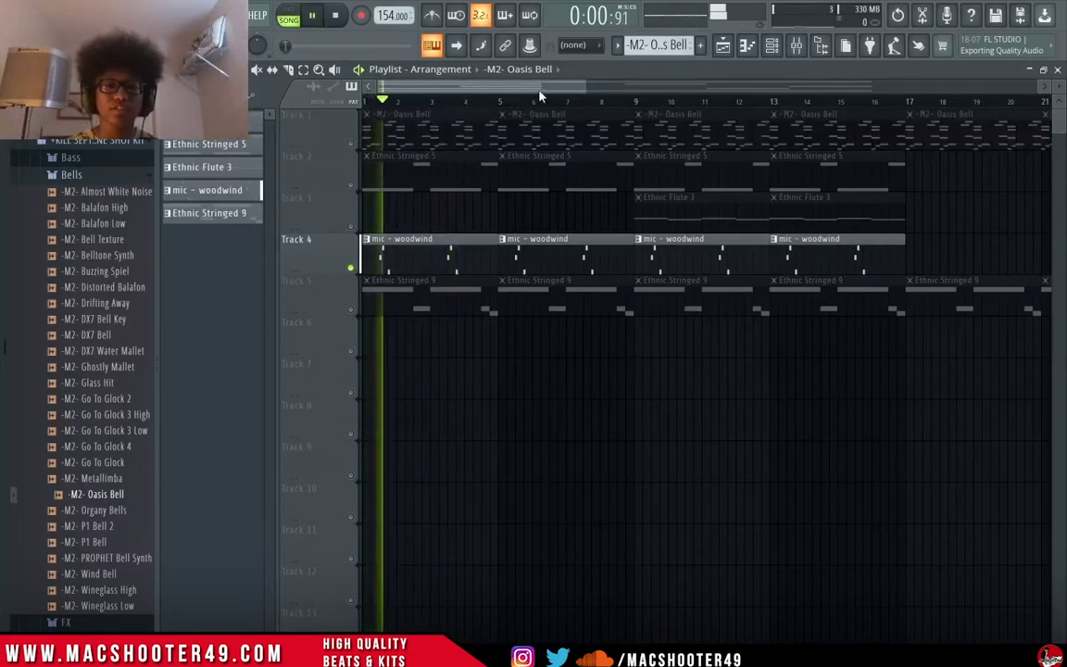
{"action": "key", "text": "space"}
Select the mic - woodwind pattern, examine its channel's sampler settings, and locate its sample in the woodwinds_brass folder of the browser.
{"action": "left_click", "coordinate": [771, 44]}
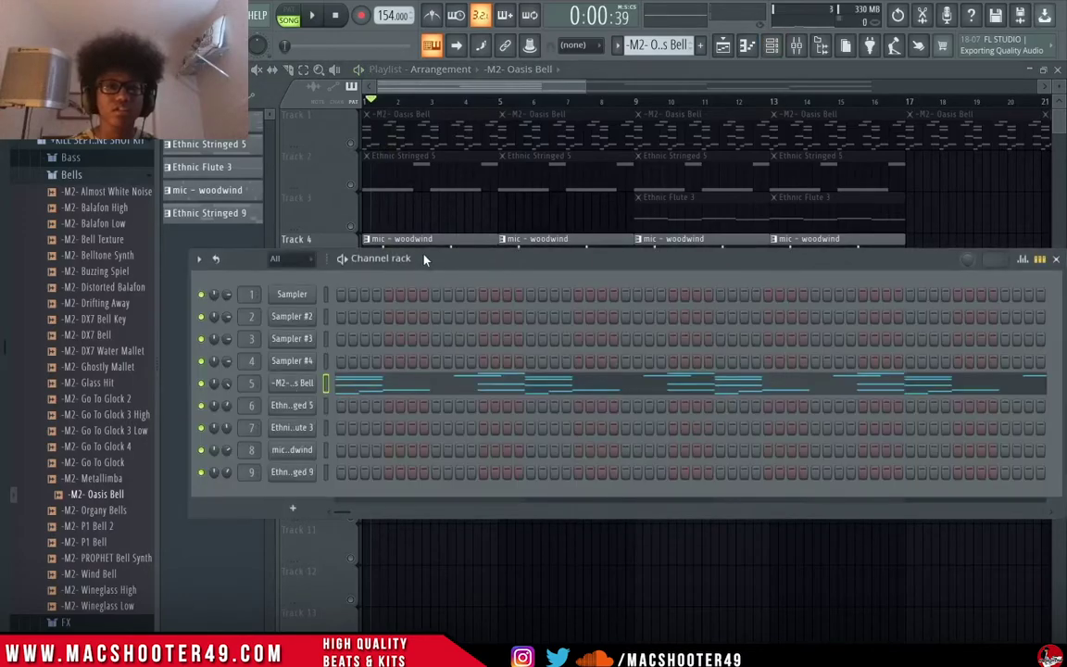
{"action": "left_click", "coordinate": [425, 243]}
{"action": "left_click", "coordinate": [771, 44]}
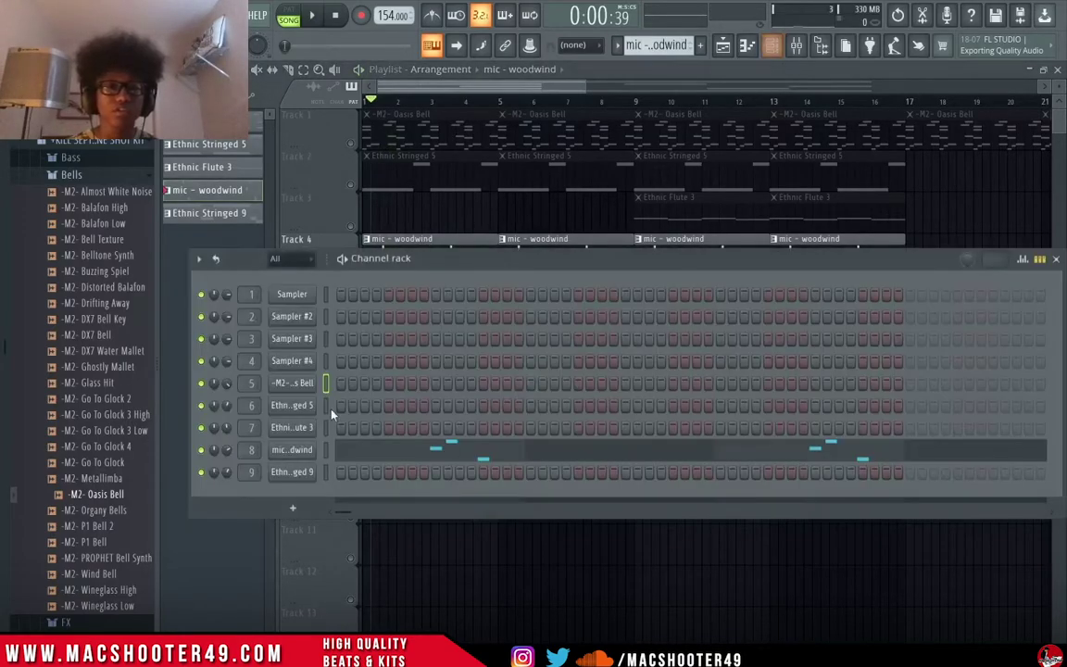
{"action": "left_click", "coordinate": [291, 381]}
{"action": "left_click", "coordinate": [263, 242]}
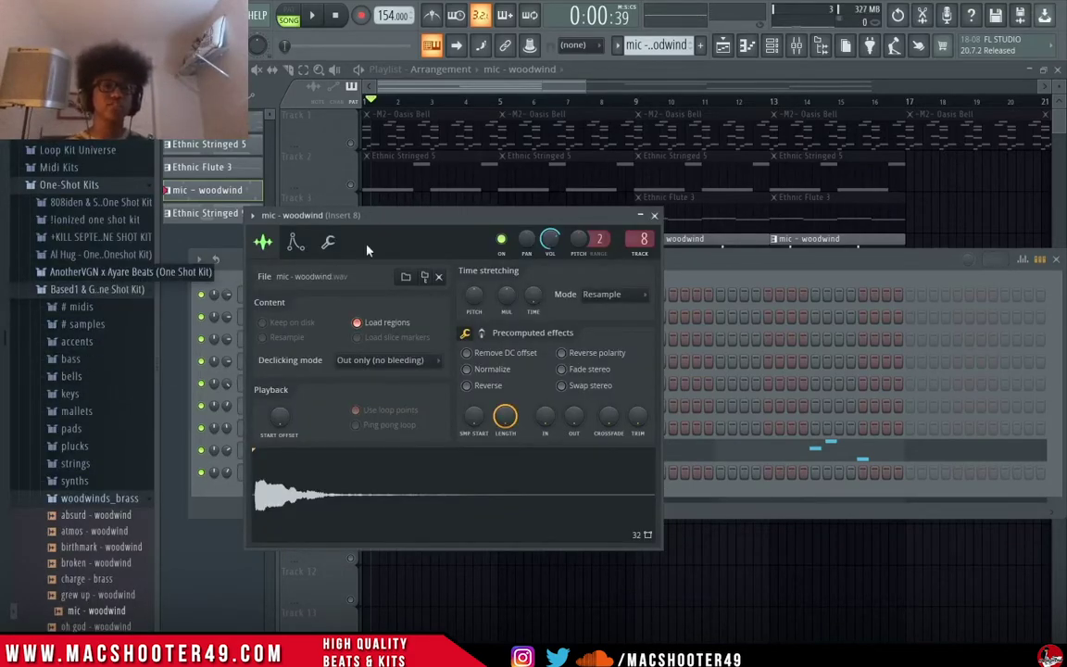
{"action": "left_click", "coordinate": [653, 215]}
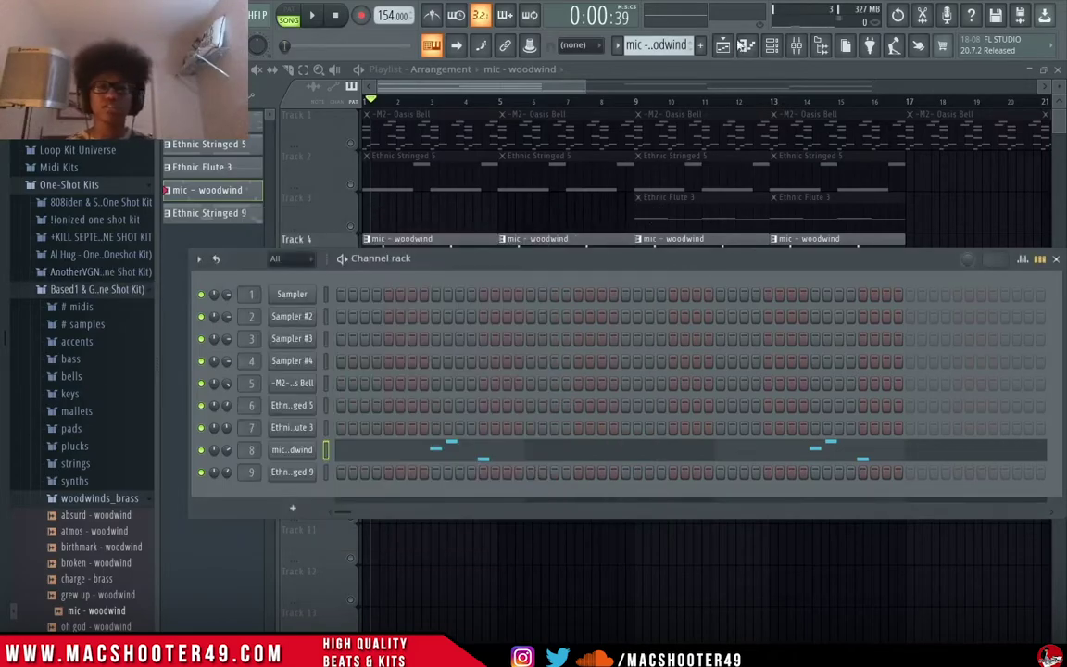
{"action": "left_click", "coordinate": [769, 50]}
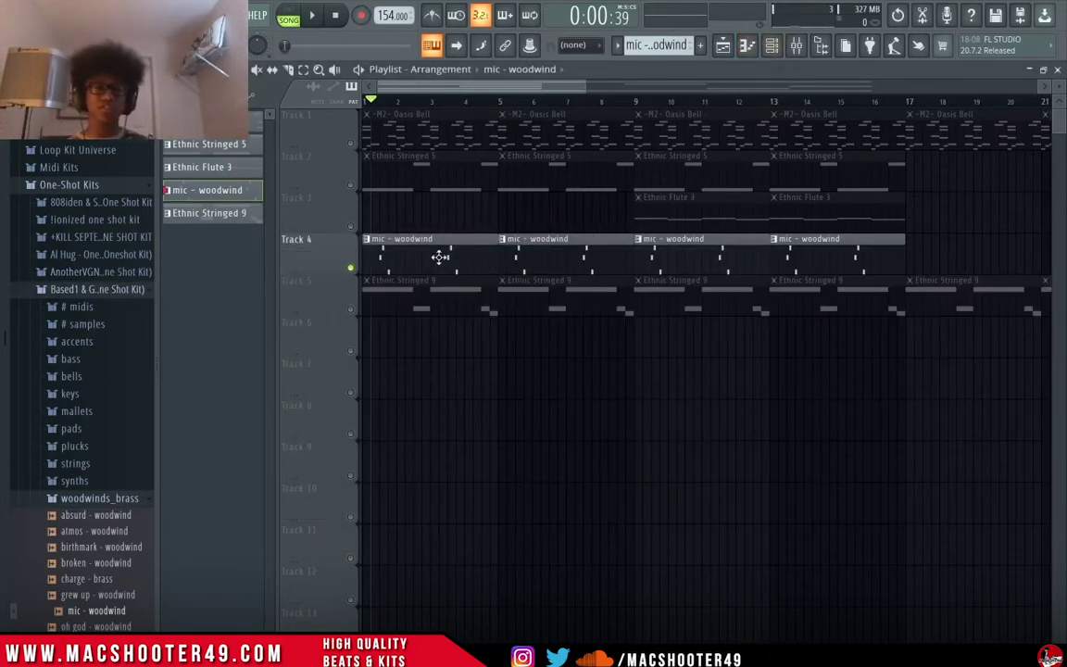
Look through the one-shot kit folders in the browser and collapse the One-Shot Kits folder.
{"action": "scroll", "coordinate": [446, 257], "scroll_direction": "down", "scroll_amount": 3}
{"action": "left_click", "coordinate": [63, 290]}
{"action": "scroll", "coordinate": [74, 306], "scroll_direction": "down", "scroll_amount": 4}
{"action": "scroll", "coordinate": [69, 305], "scroll_direction": "up", "scroll_amount": 10}
{"action": "scroll", "coordinate": [84, 319], "scroll_direction": "down", "scroll_amount": 8}
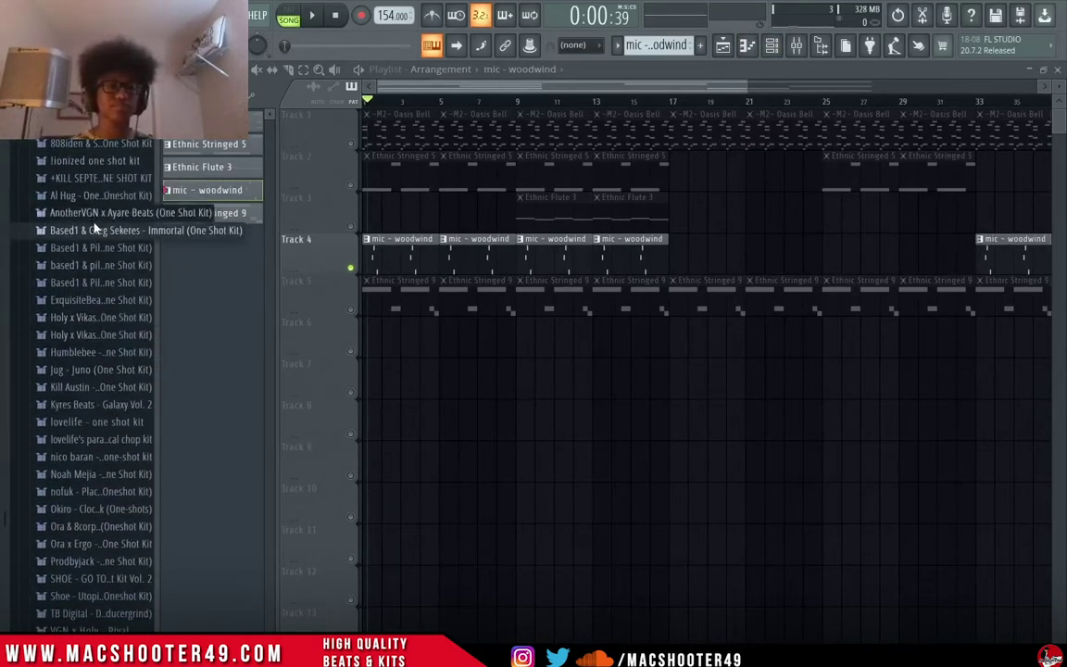
{"action": "left_click", "coordinate": [107, 147]}
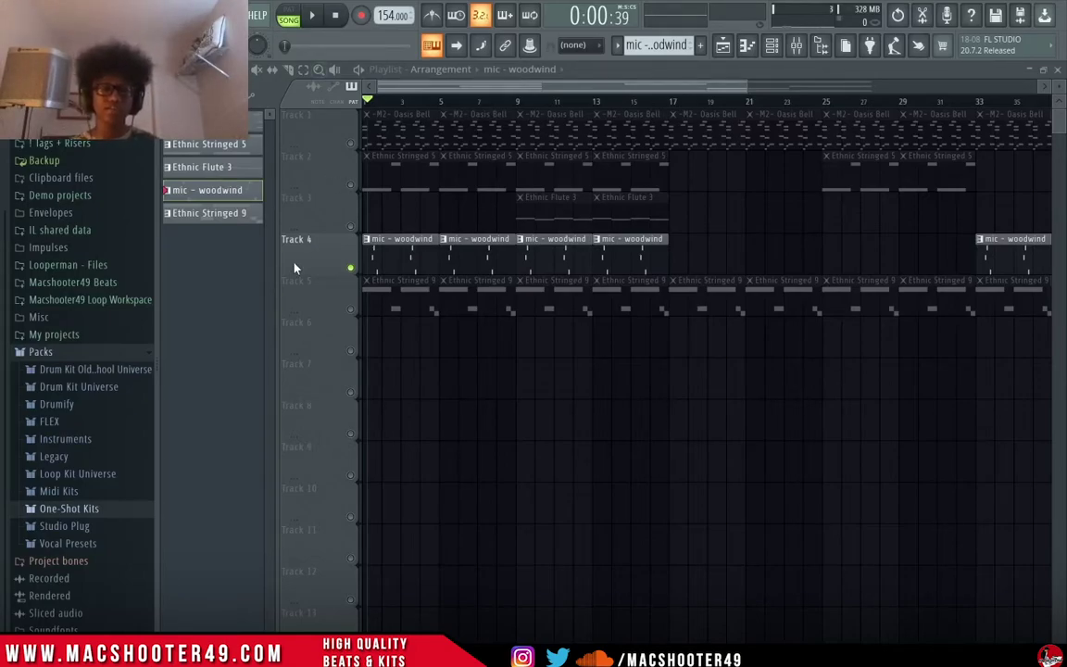
Unmute Track 1 alongside Track 4 and return the playhead to the start of the song.
{"action": "left_click", "coordinate": [351, 144]}
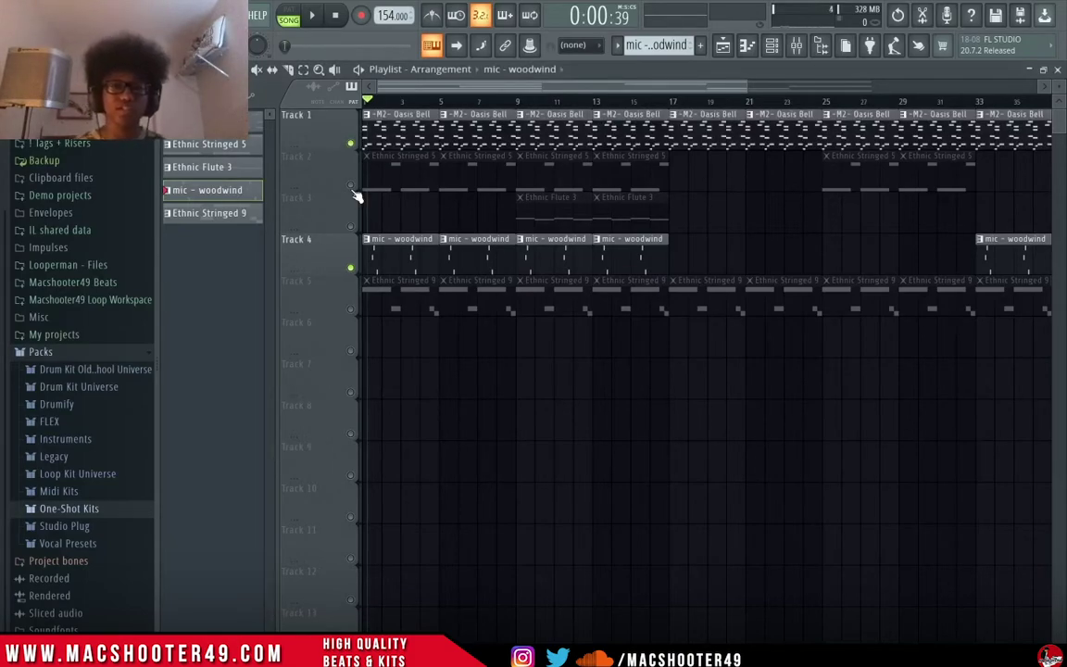
{"action": "scroll", "coordinate": [357, 195], "scroll_direction": "up", "scroll_amount": 1}
{"action": "left_click", "coordinate": [310, 15]}
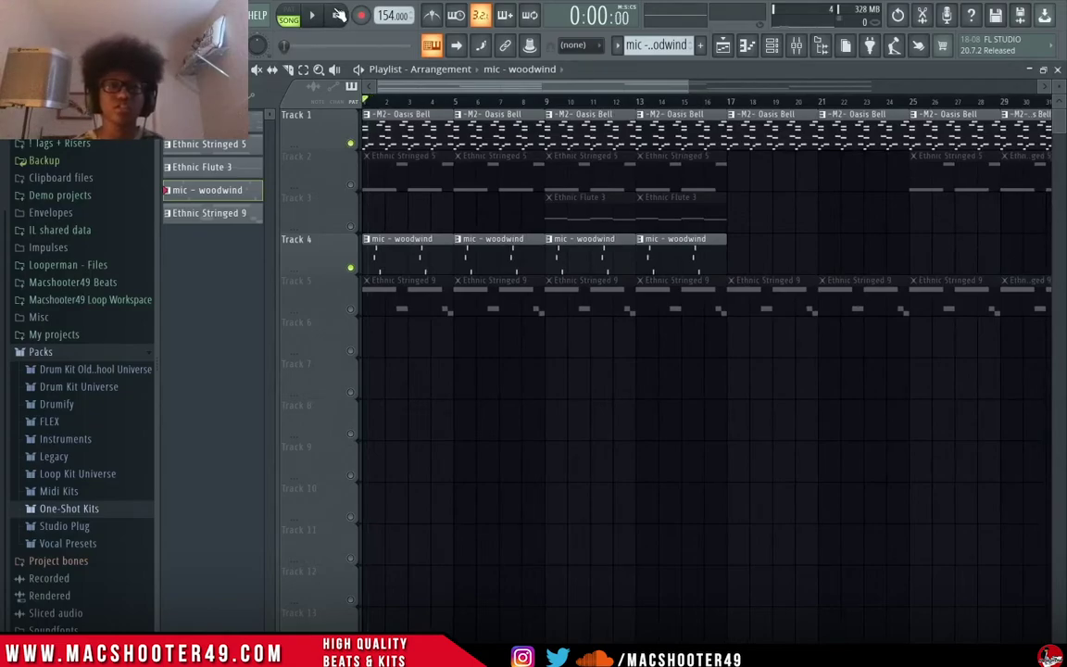
{"action": "scroll", "coordinate": [351, 264], "scroll_direction": "up", "scroll_amount": 1}
{"action": "scroll", "coordinate": [351, 264], "scroll_direction": "up", "scroll_amount": 1}
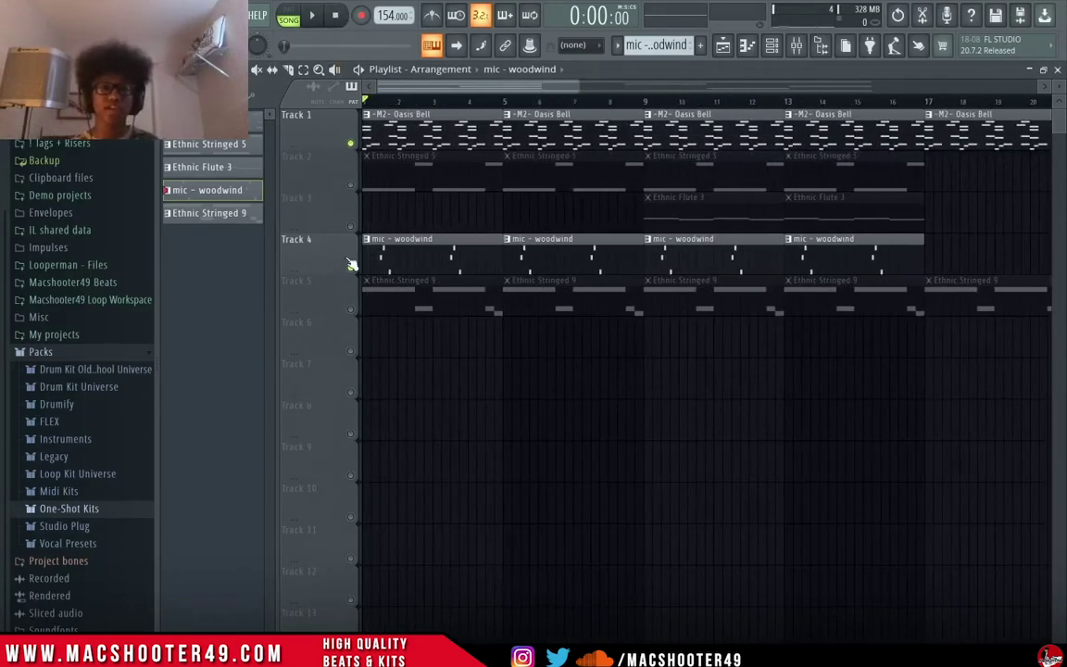
Open the mic - woodwind pattern's notes in the piano roll.
{"action": "double_click", "coordinate": [429, 251]}
{"action": "scroll", "coordinate": [274, 264], "scroll_direction": "up", "scroll_amount": 2}
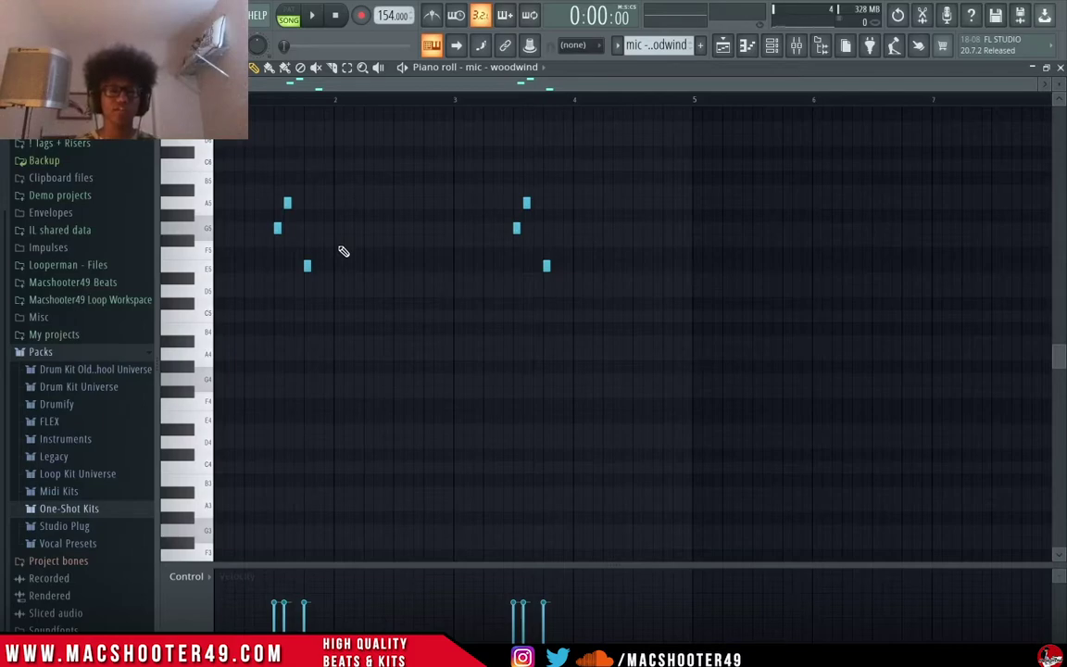
Play the mic - woodwind notes with the bell melody from the song start, stop, and return to the playlist.
{"action": "key", "text": "space"}
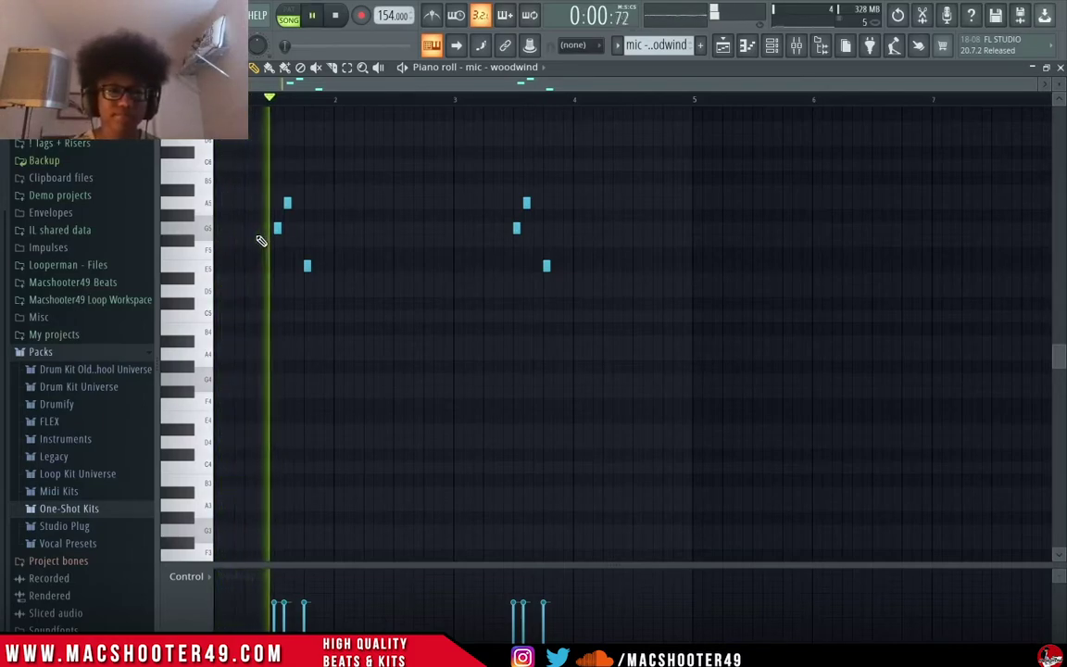
{"action": "key", "text": "space"}
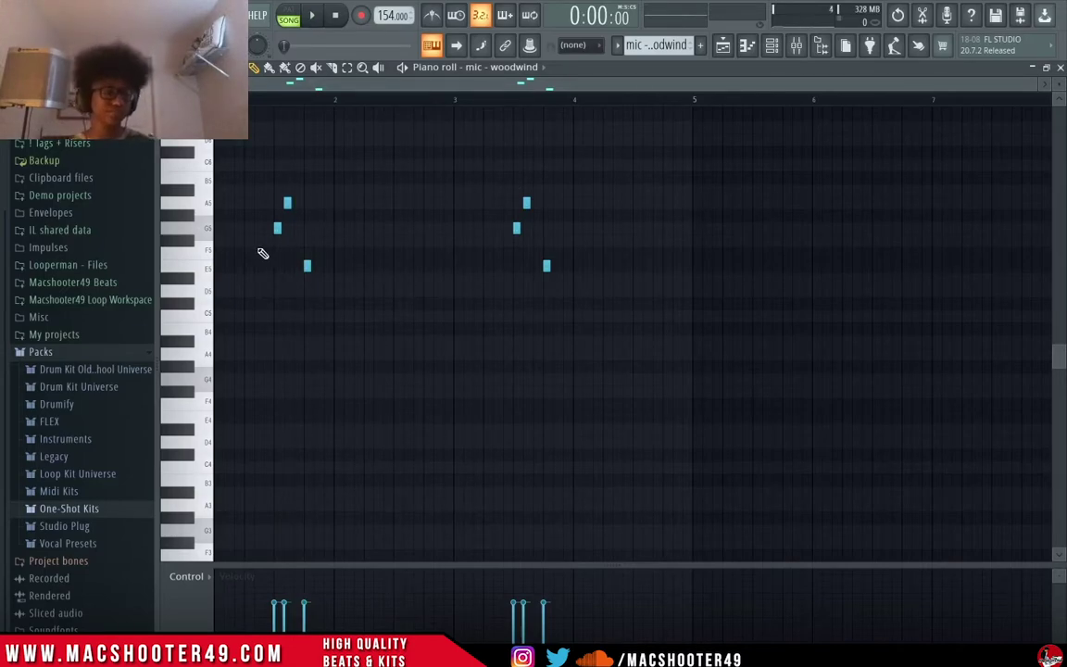
{"action": "key", "text": "F5"}
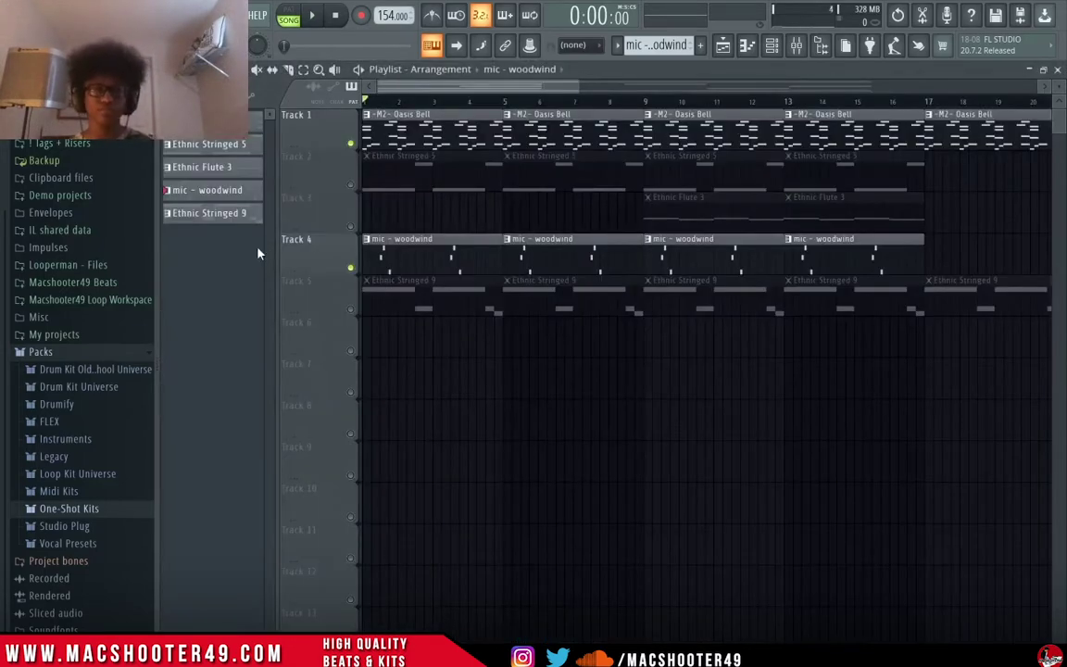
Solo Track 2 in the playlist and listen to the Ethnic Stringed 5 part from the start.
{"action": "left_click", "coordinate": [351, 186]}
{"action": "left_click", "coordinate": [351, 186], "text": "ctrl"}
{"action": "key", "text": "space"}
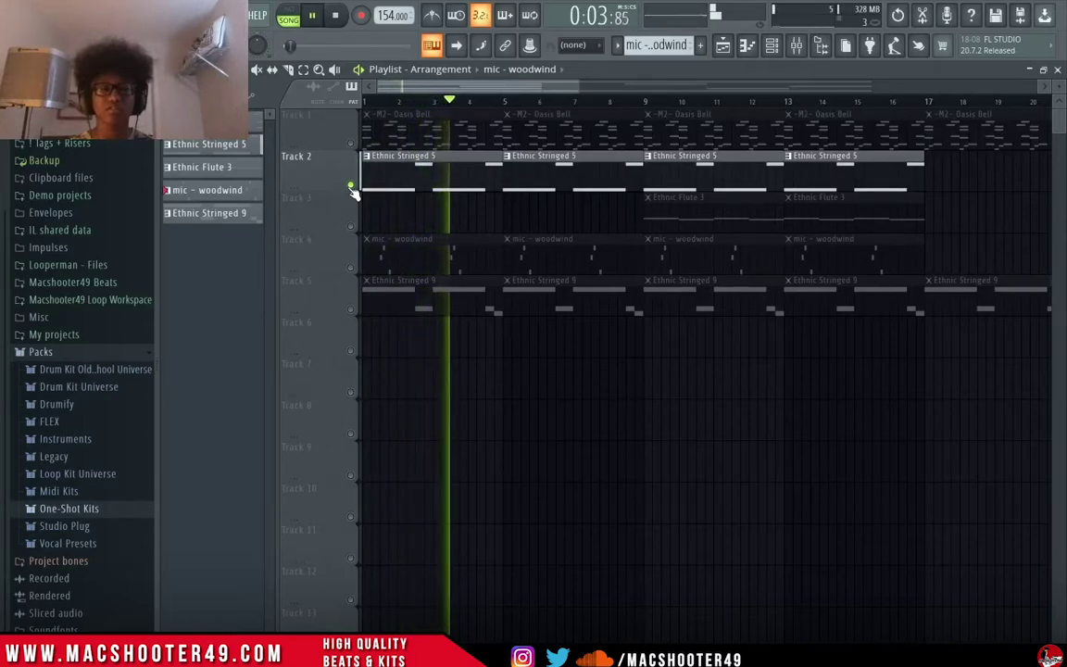
{"action": "key", "text": "space"}
Unmute Track 5 beside Track 2, audition both stringed parts briefly, and bring all tracks back on.
{"action": "left_click", "coordinate": [351, 309]}
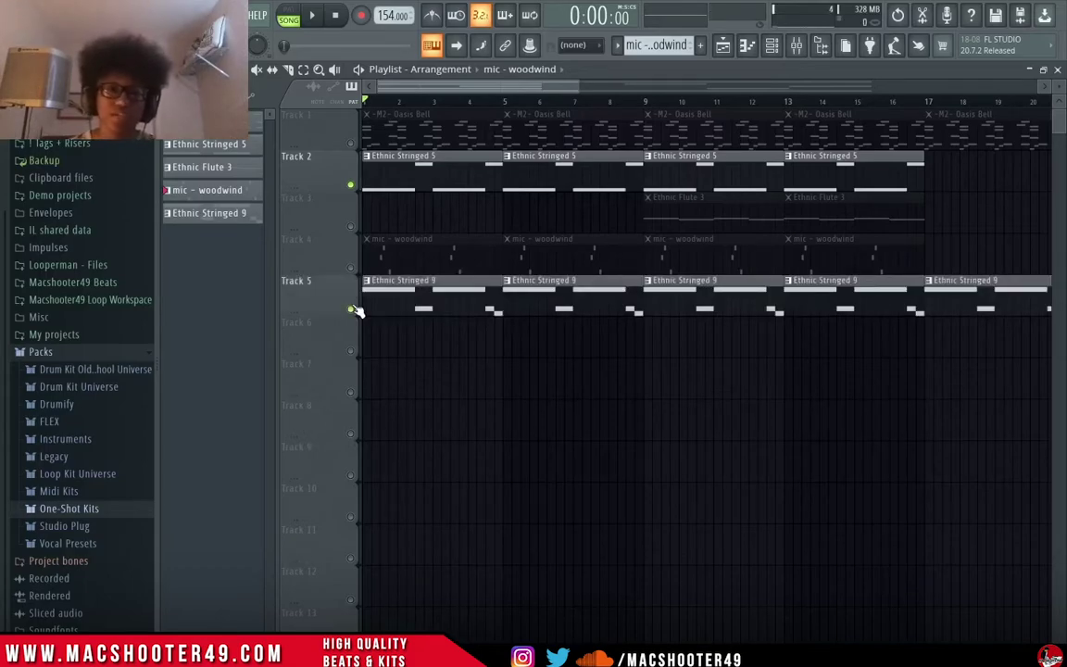
{"action": "key", "text": "space"}
{"action": "key", "text": "space"}
{"action": "right_click", "coordinate": [352, 309]}
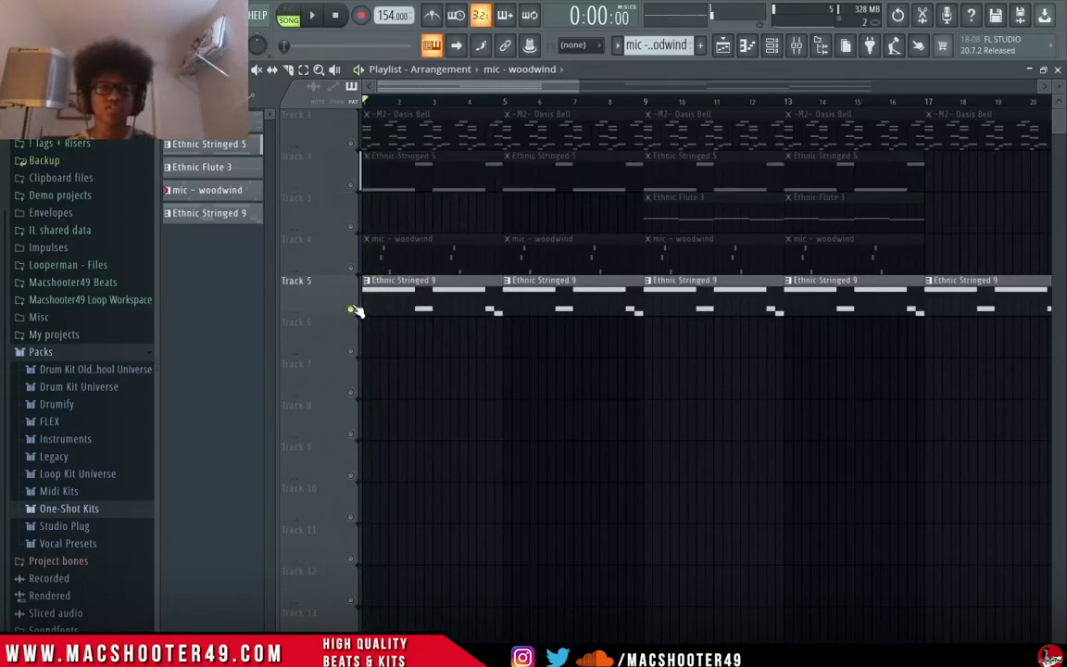
{"action": "right_click", "coordinate": [353, 310]}
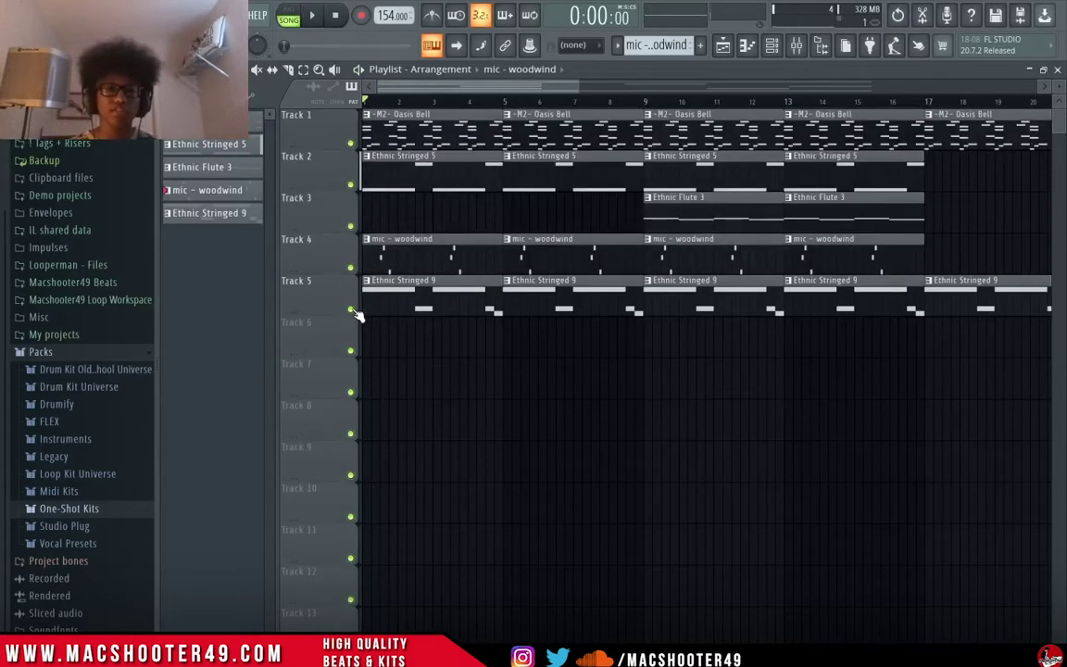
Compare the full loop in playback with Track 5 muted and with it unmuted.
{"action": "left_click", "coordinate": [352, 311]}
{"action": "key", "text": "space"}
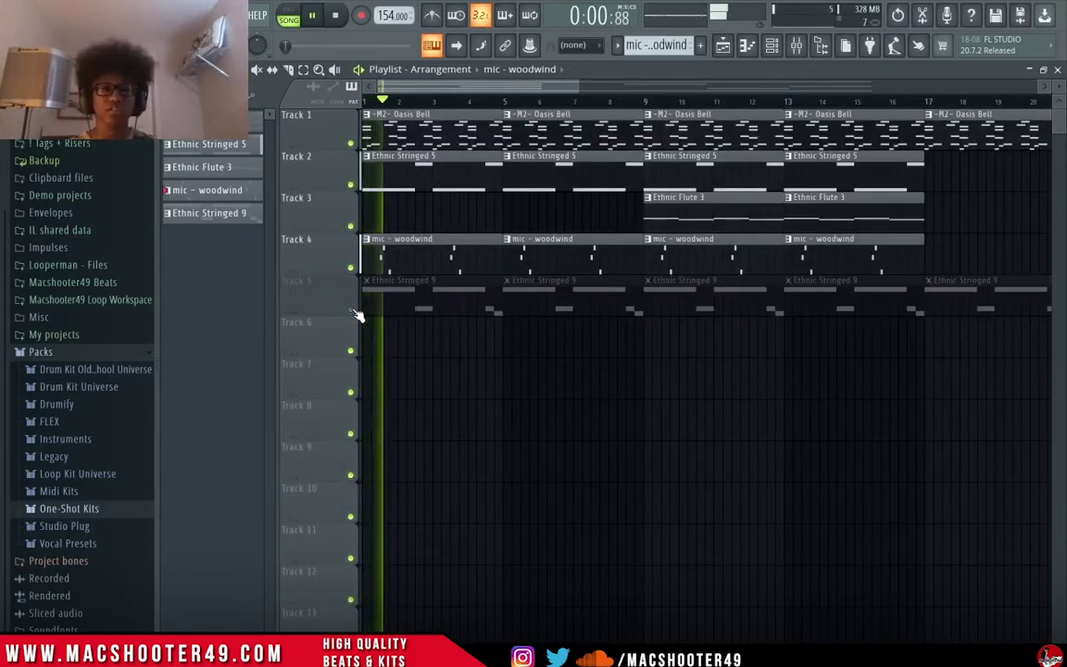
{"action": "key", "text": "space"}
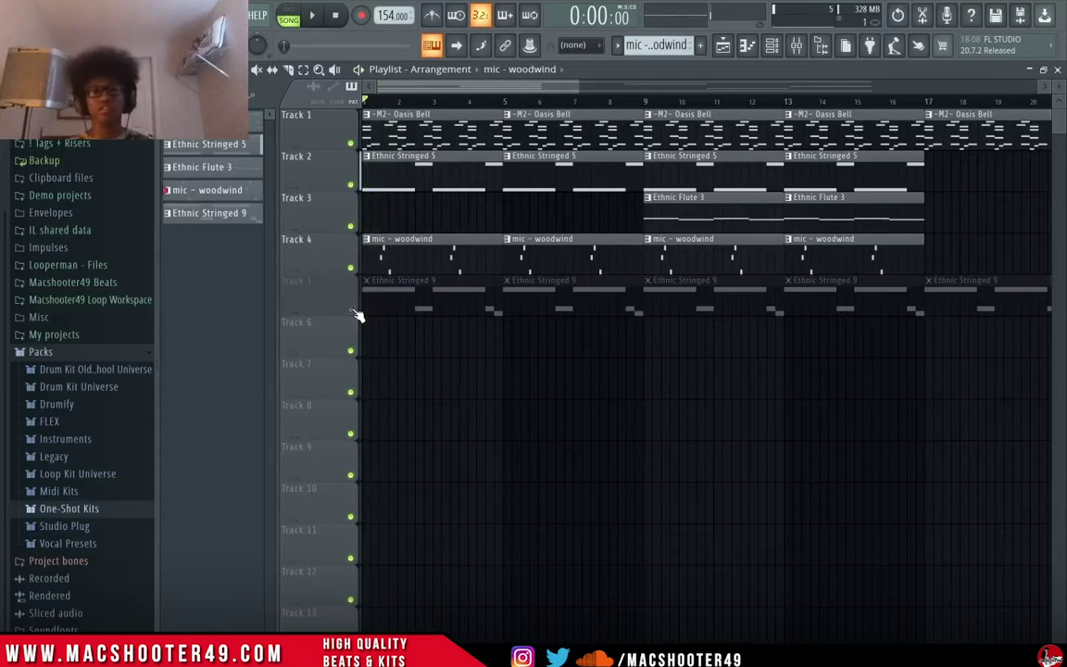
{"action": "left_click", "coordinate": [353, 311]}
{"action": "key", "text": "space"}
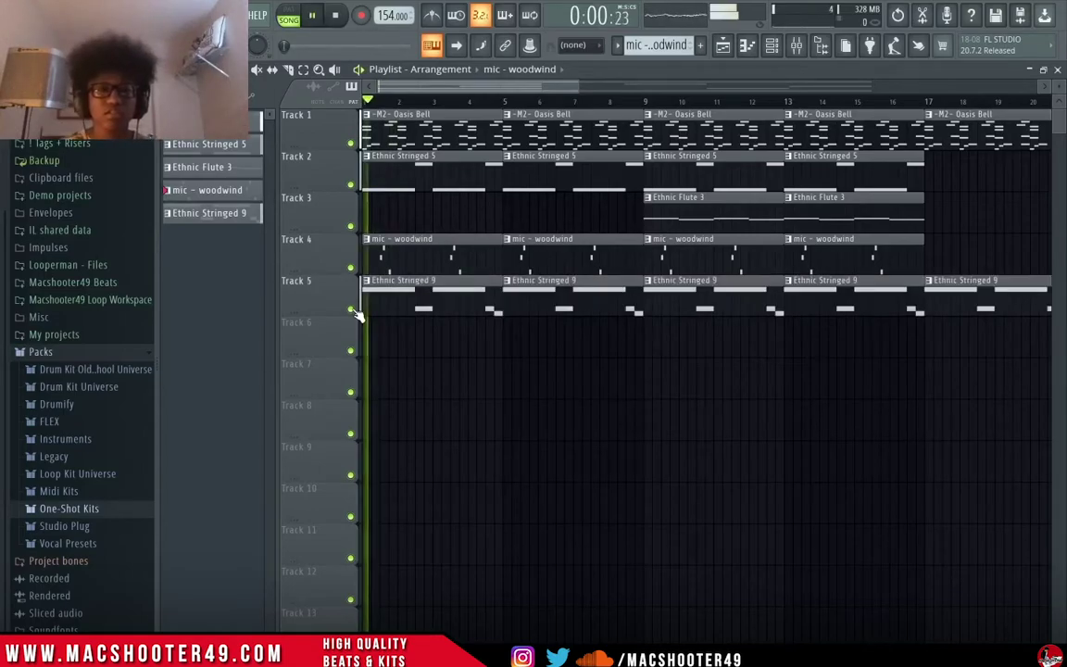
Solo Track 5 to hear Ethnic Stringed 9 alone, stop playback, and unmute all tracks again.
{"action": "right_click", "coordinate": [353, 311]}
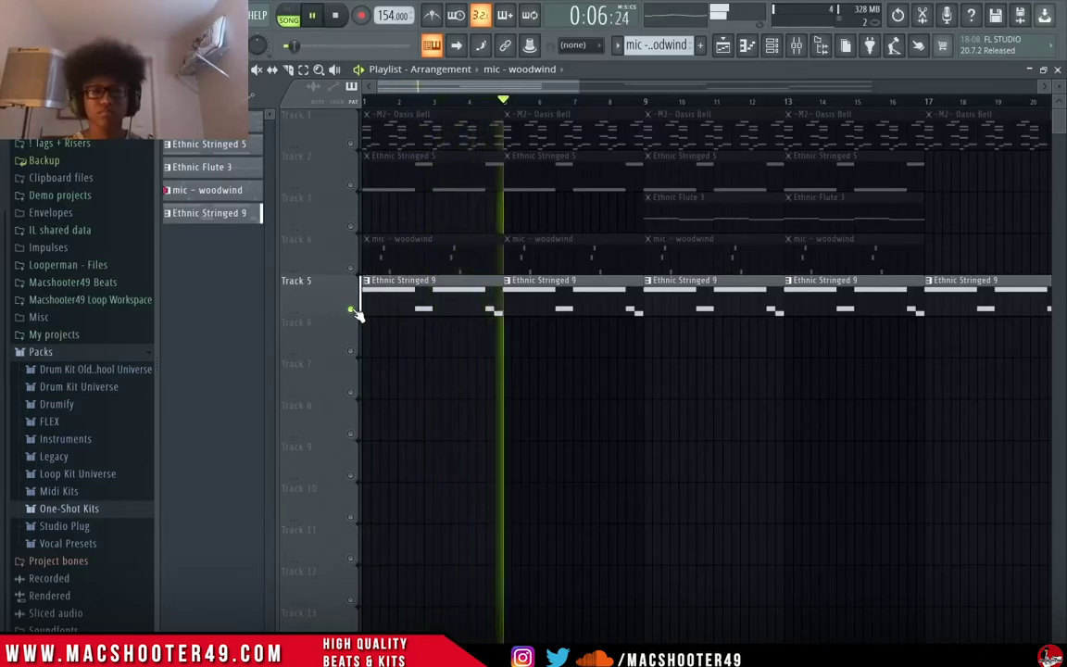
{"action": "key", "text": "space"}
{"action": "right_click", "coordinate": [352, 310]}
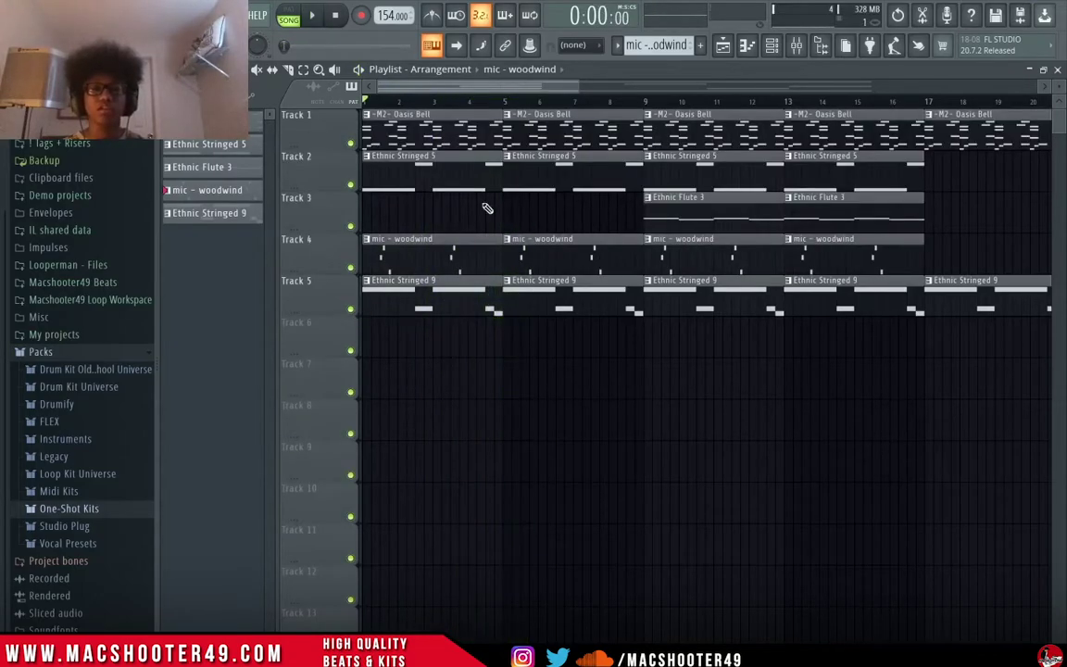
{"action": "scroll", "coordinate": [605, 217], "scroll_direction": "down", "scroll_amount": 4}
{"action": "scroll", "coordinate": [467, 214], "scroll_direction": "up", "scroll_amount": 4}
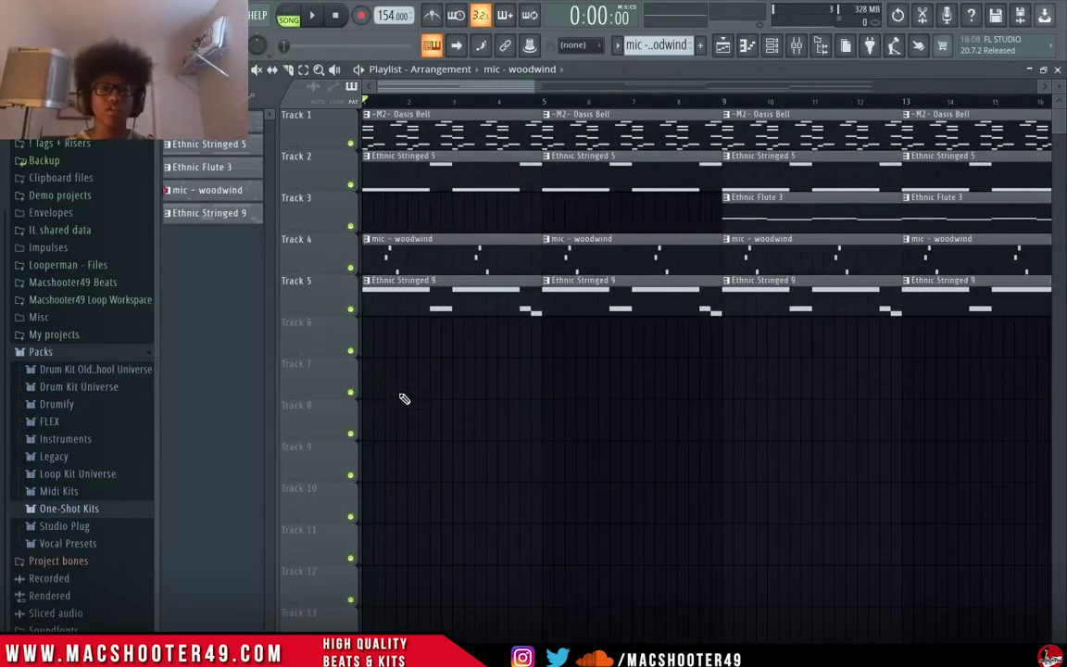
Select and solo Insert 5 in the mixer and examine its Fruity Reeverb 2 settings.
{"action": "left_click", "coordinate": [772, 48]}
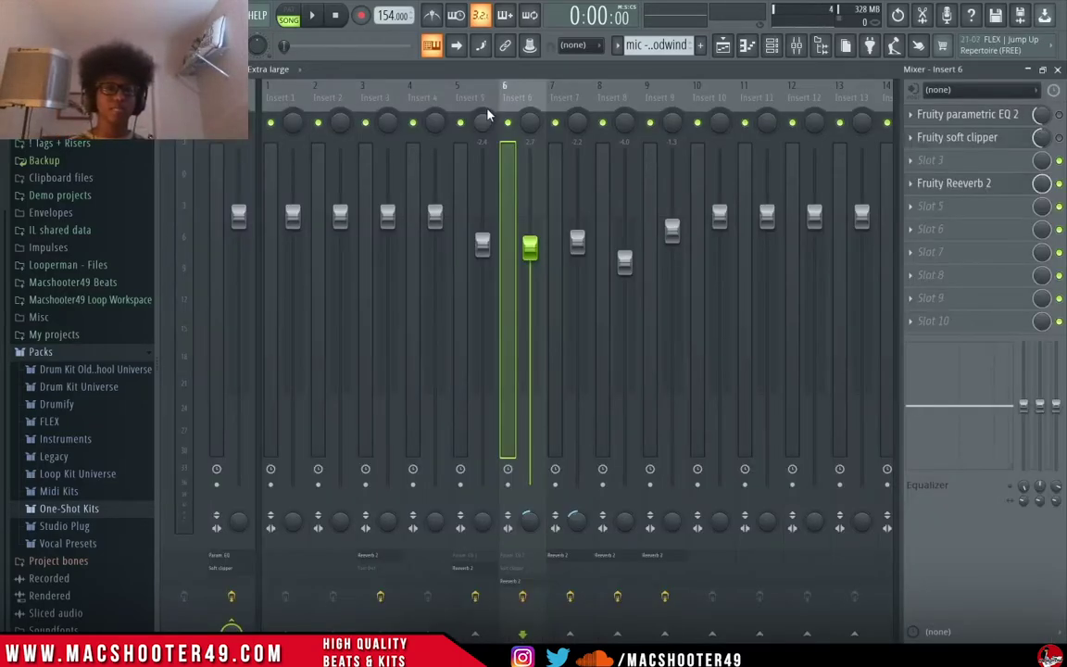
{"action": "right_click", "coordinate": [478, 102]}
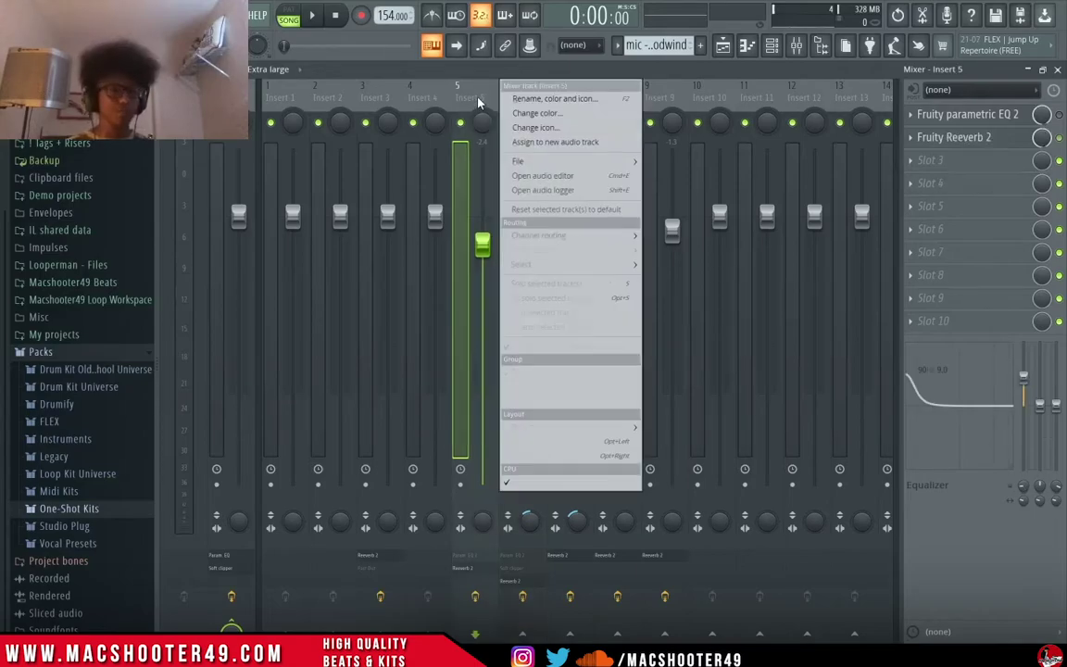
{"action": "left_click", "coordinate": [475, 109]}
{"action": "key", "text": "Escape"}
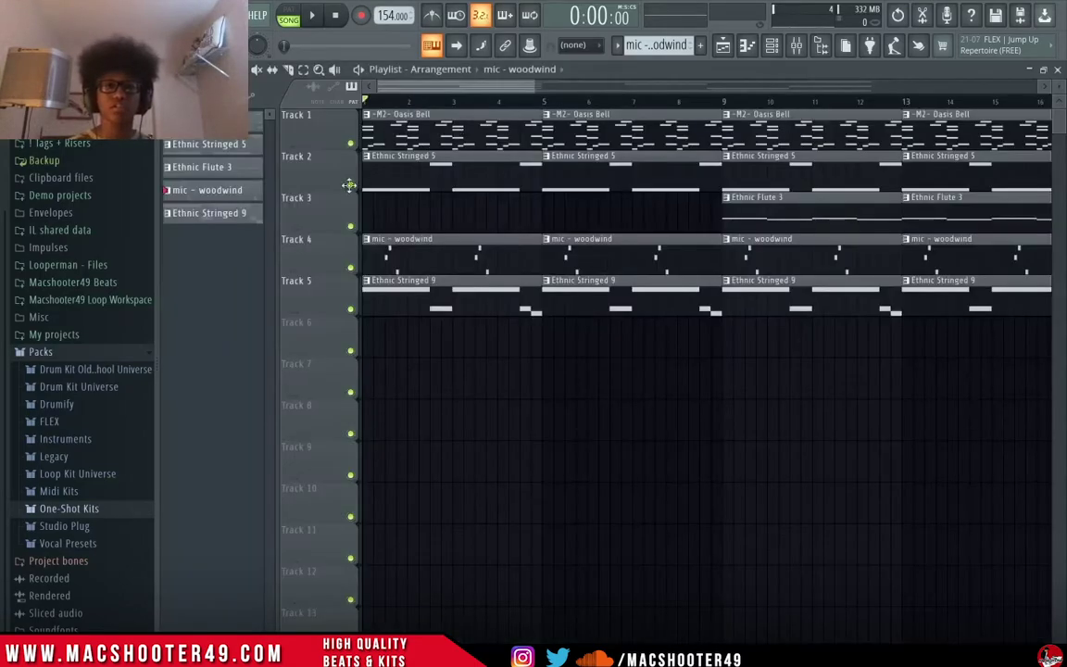
{"action": "left_click", "coordinate": [769, 48]}
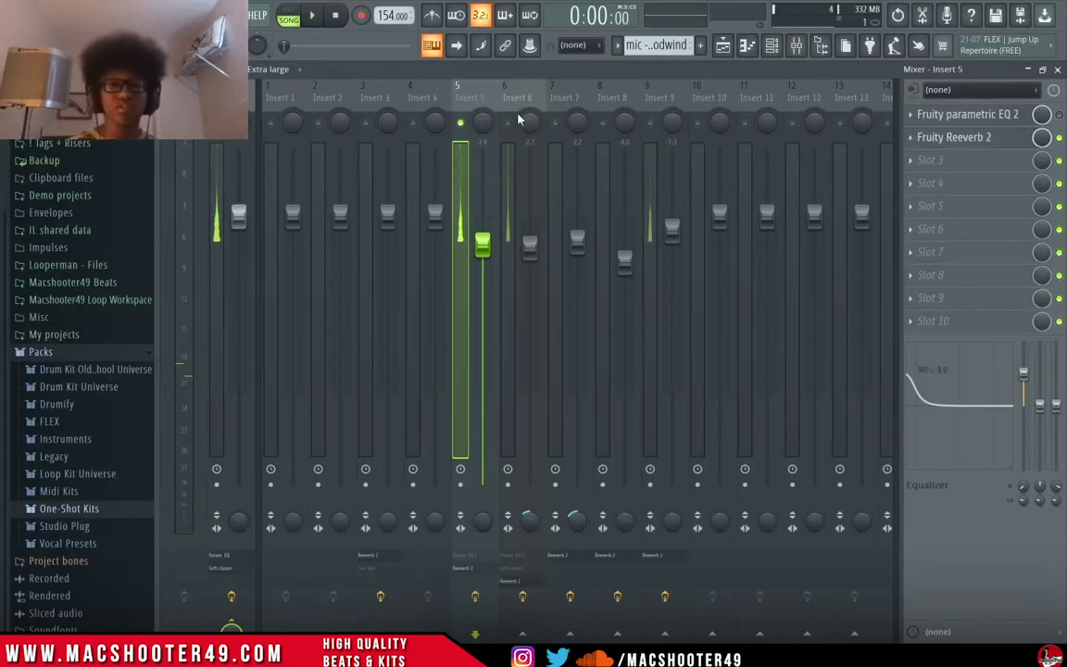
{"action": "left_click", "coordinate": [990, 137]}
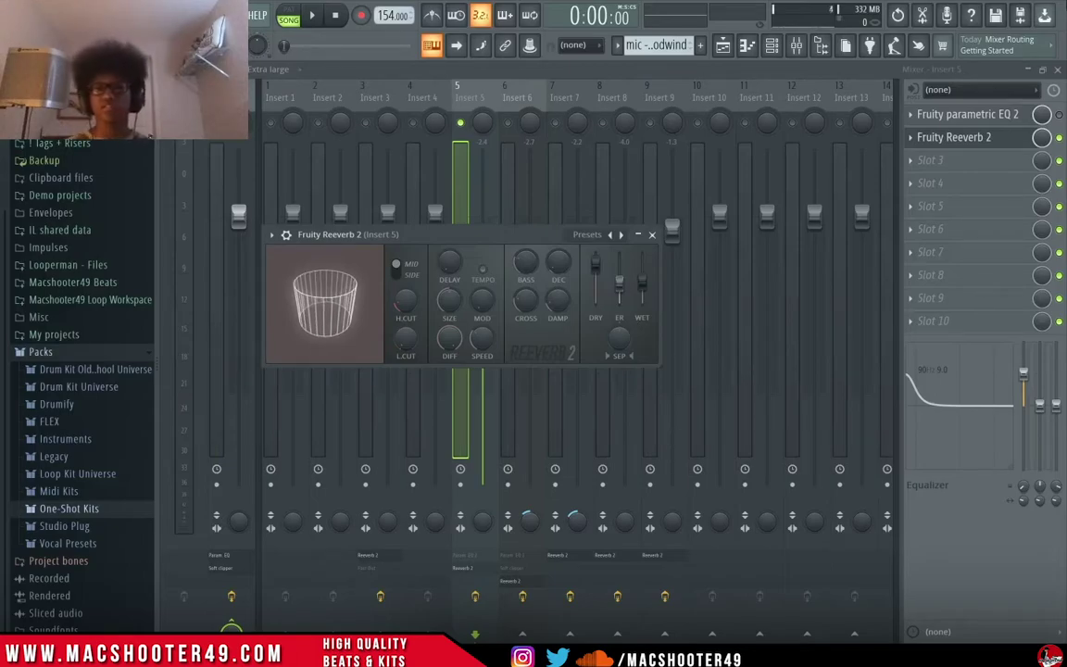
Compare the soloed Insert 5 in playback with Fruity Reeverb 2 bypassed and enabled.
{"action": "key", "text": "space"}
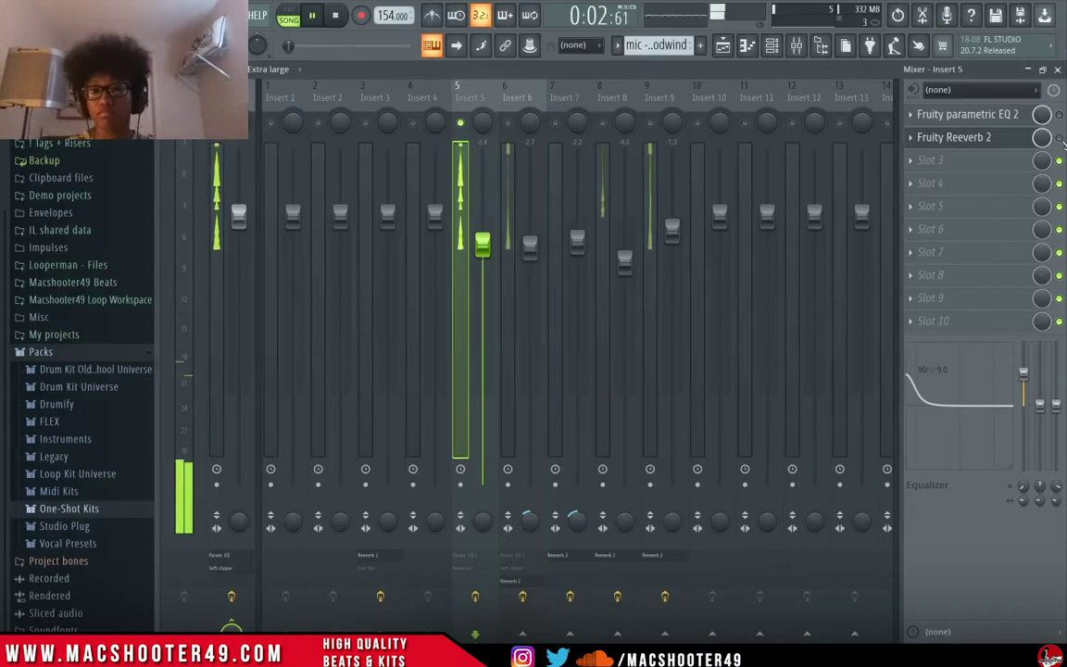
{"action": "key", "text": "space"}
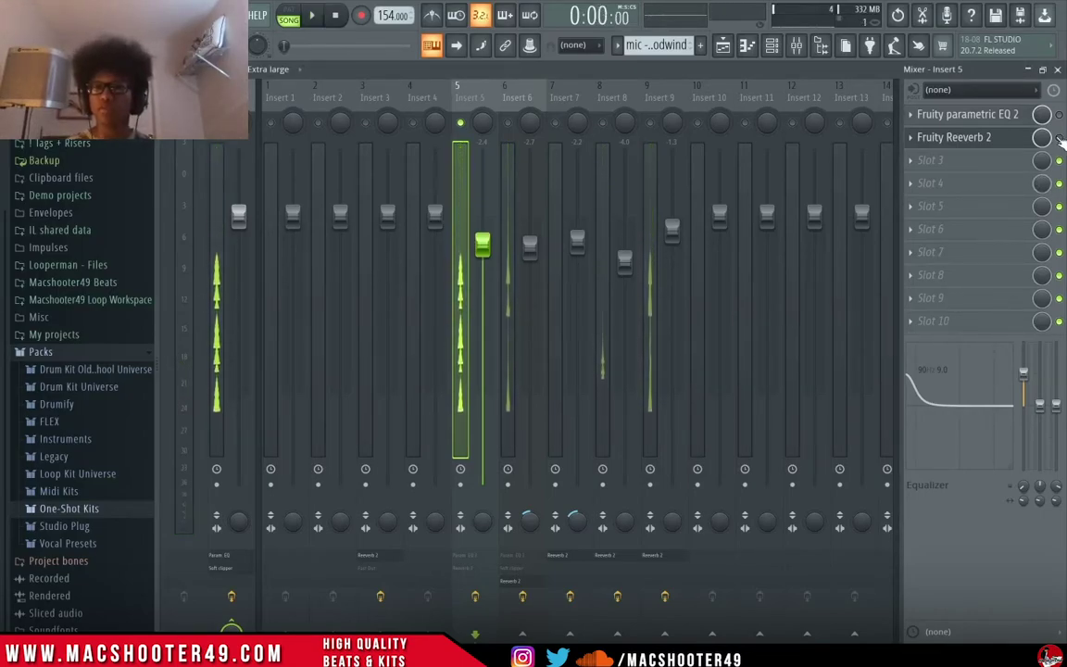
{"action": "key", "text": "space"}
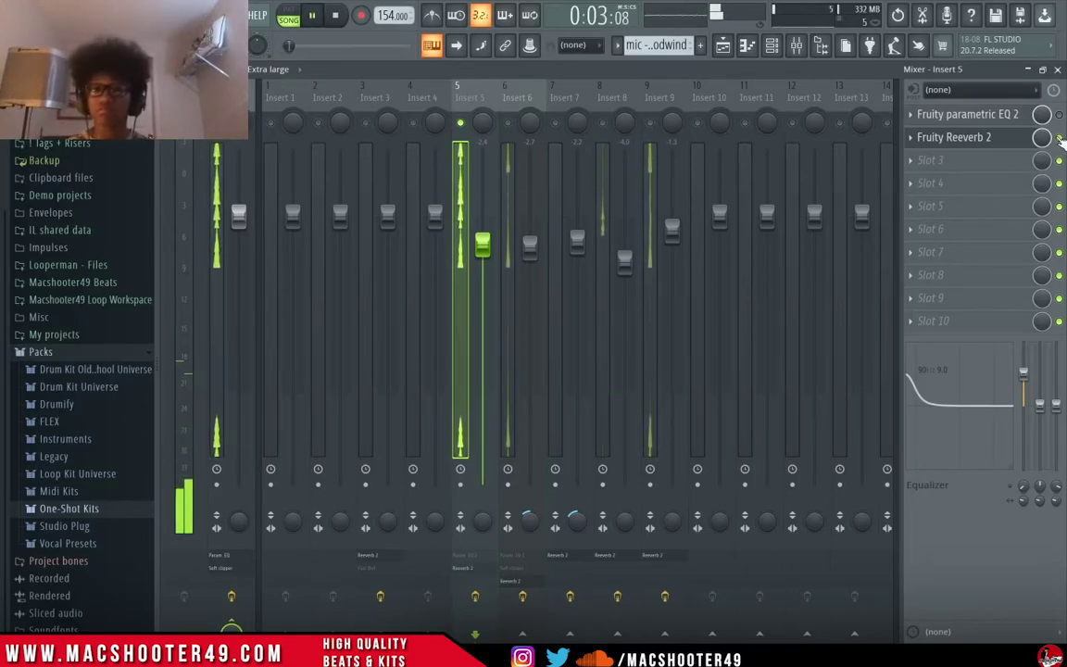
{"action": "key", "text": "space"}
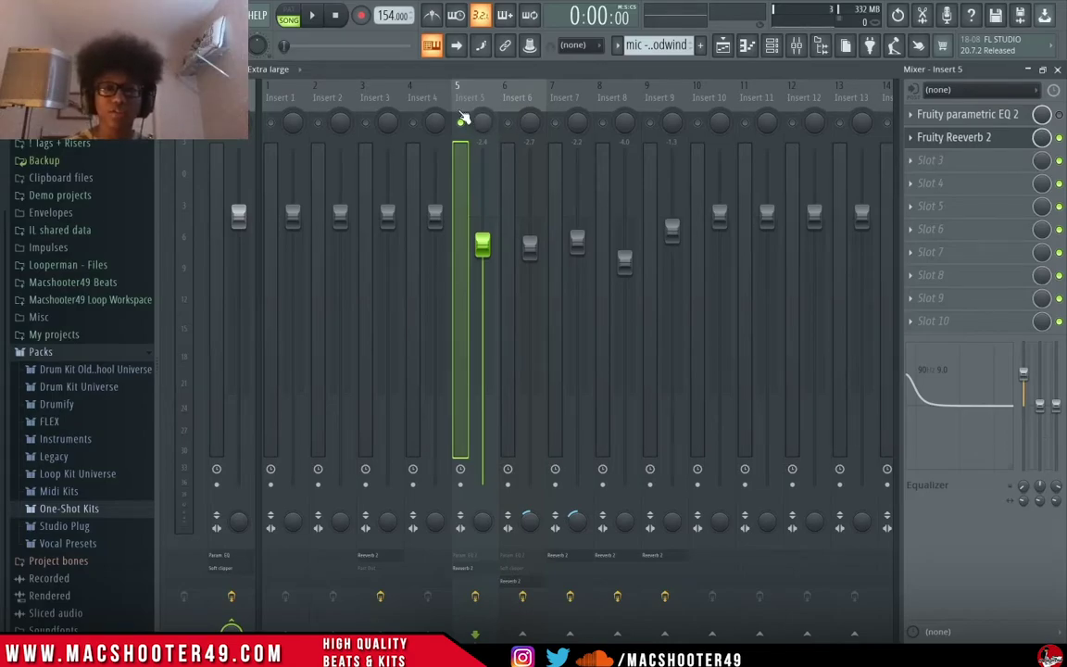
Solo and select mixer Insert 6, listen to it briefly, and check its Fruity Reeverb 2.
{"action": "right_click", "coordinate": [461, 120]}
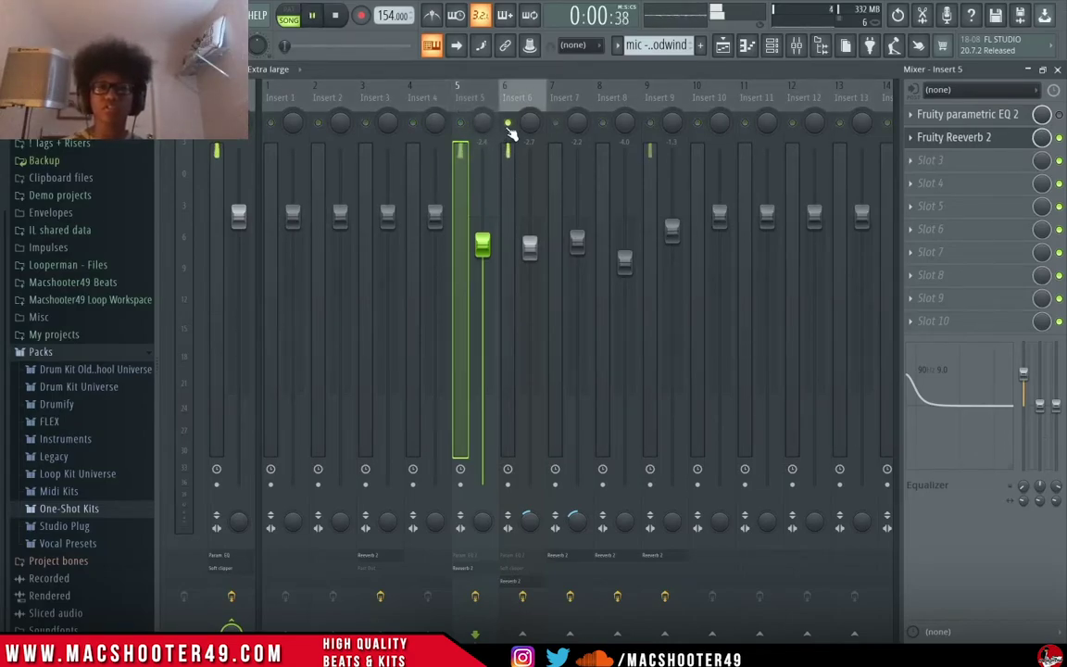
{"action": "left_click", "coordinate": [517, 97]}
{"action": "key", "text": "space"}
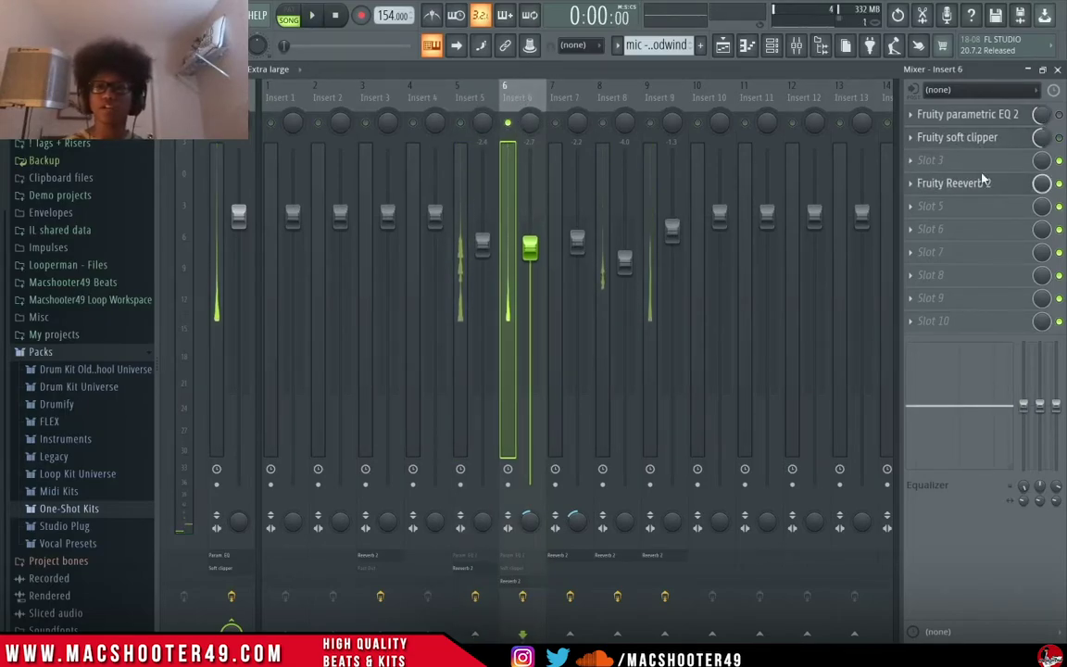
{"action": "left_click", "coordinate": [954, 182]}
{"action": "left_click", "coordinate": [954, 183]}
Play the soloed Insert 6 while trying right and left panning, and return its pan to slightly left.
{"action": "key", "text": "space"}
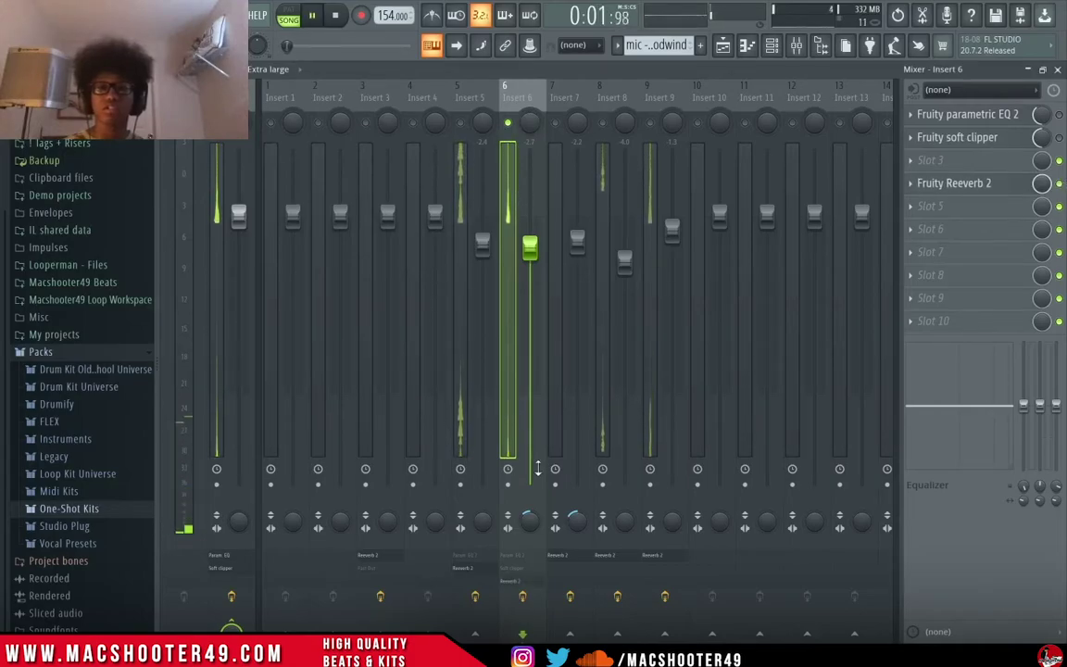
{"action": "key", "text": "space"}
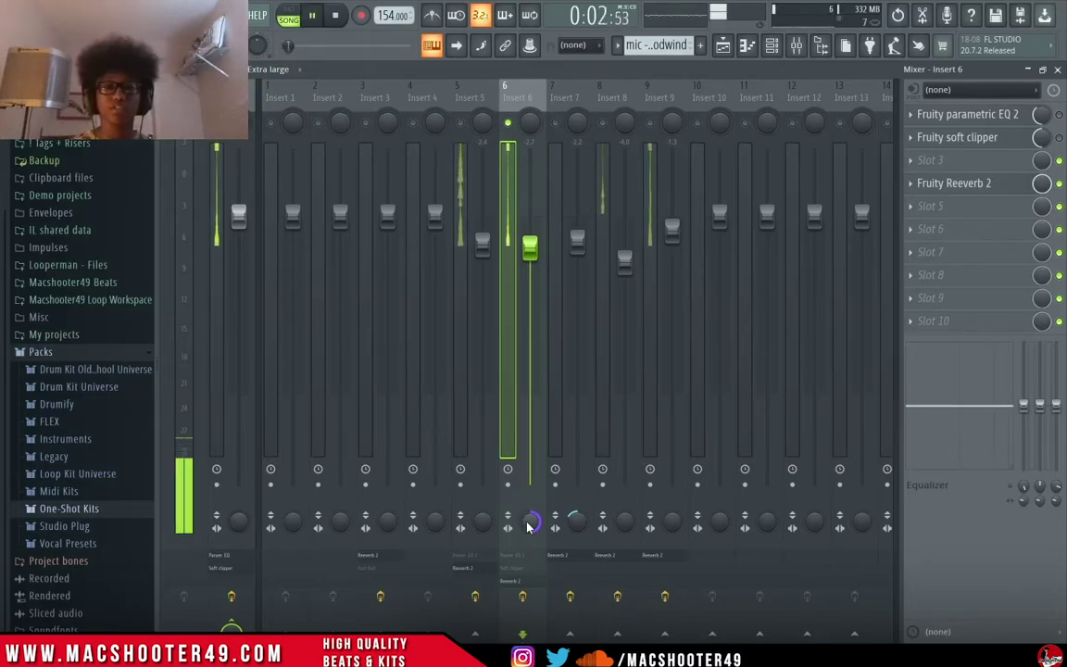
{"action": "key", "text": "space"}
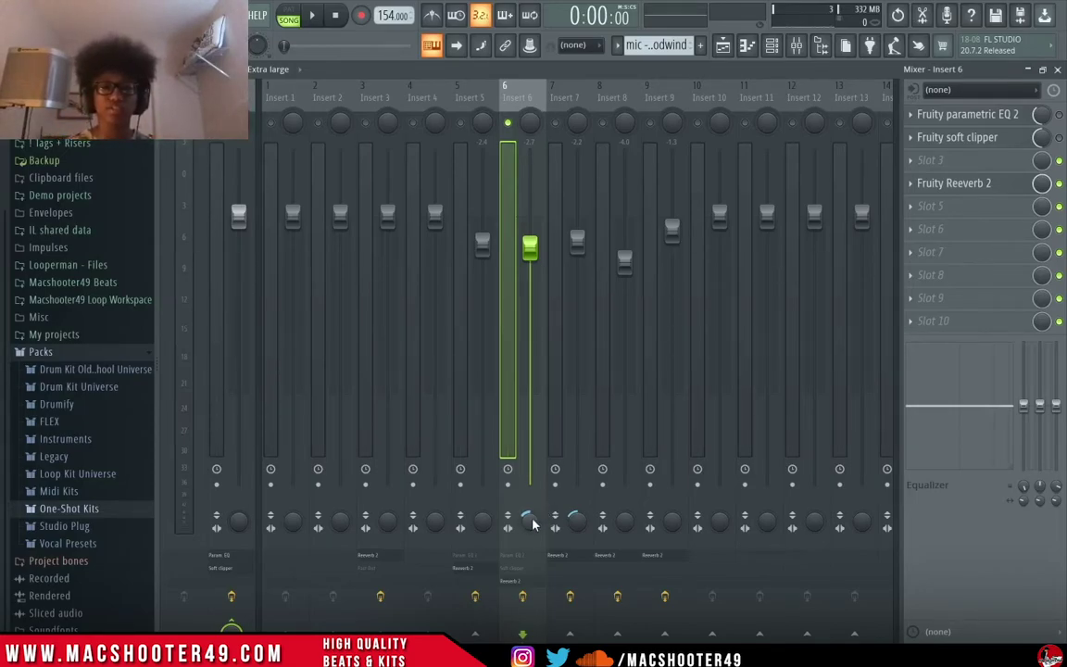
{"action": "key", "text": "space"}
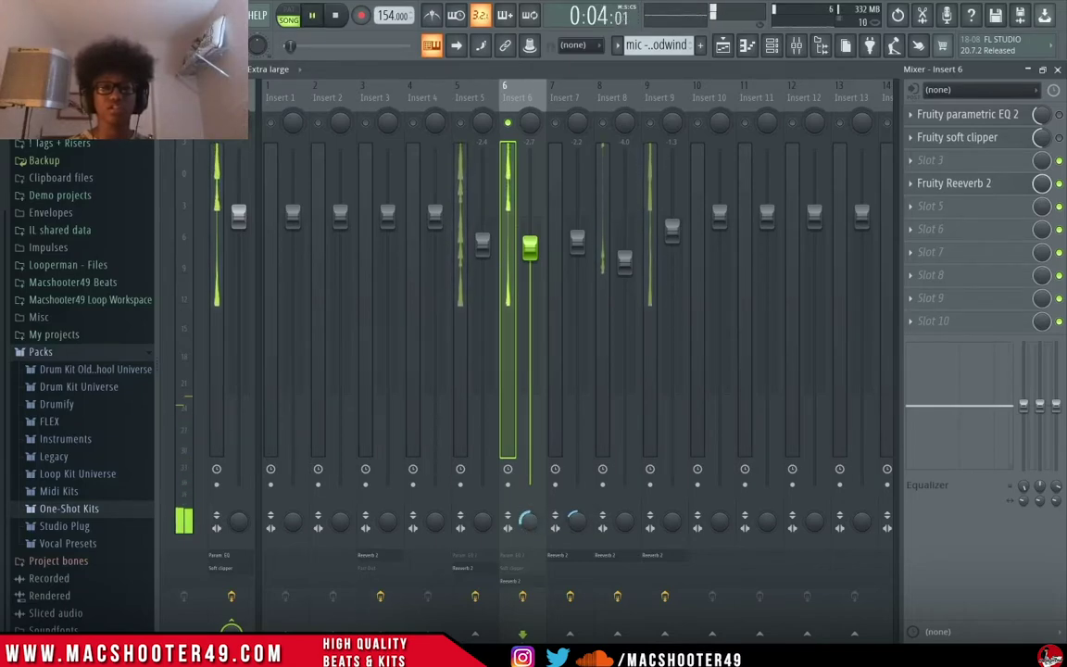
{"action": "key", "text": "space"}
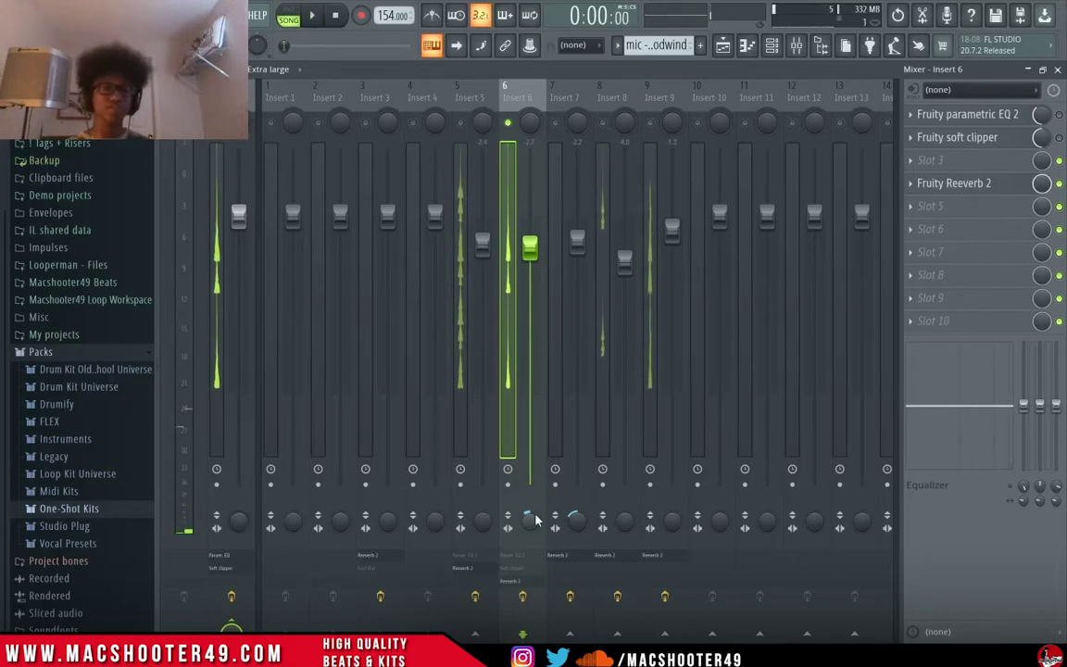
Solo Insert 8 during playback, examine its Fruity Reeverb 2 settings, and close the effect window.
{"action": "key", "text": "space"}
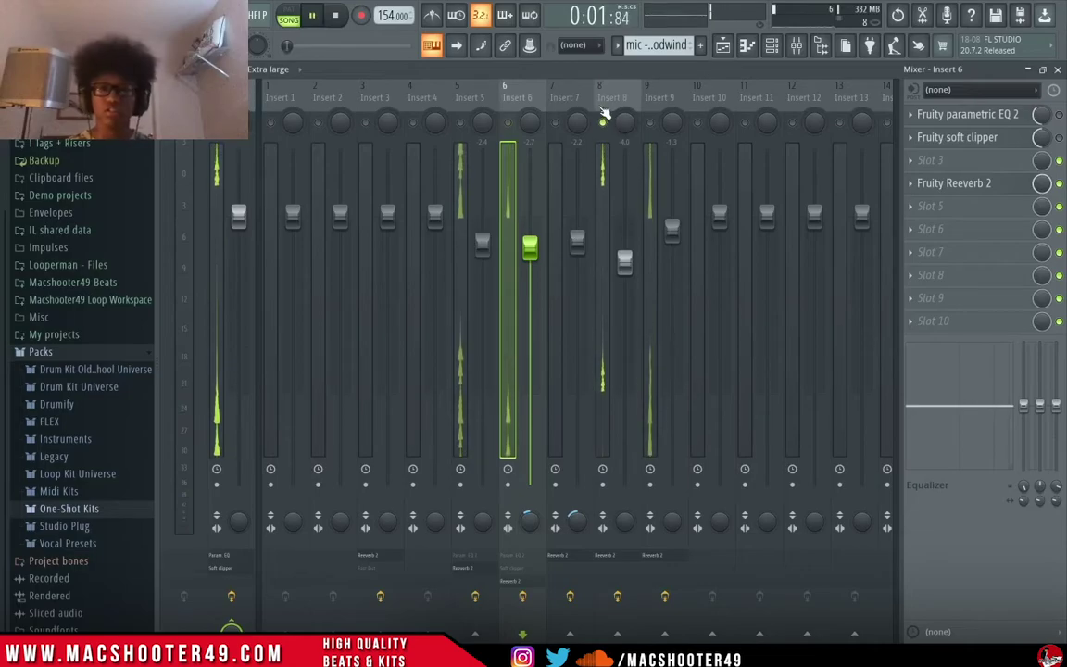
{"action": "left_click", "coordinate": [603, 111]}
{"action": "left_click", "coordinate": [988, 119]}
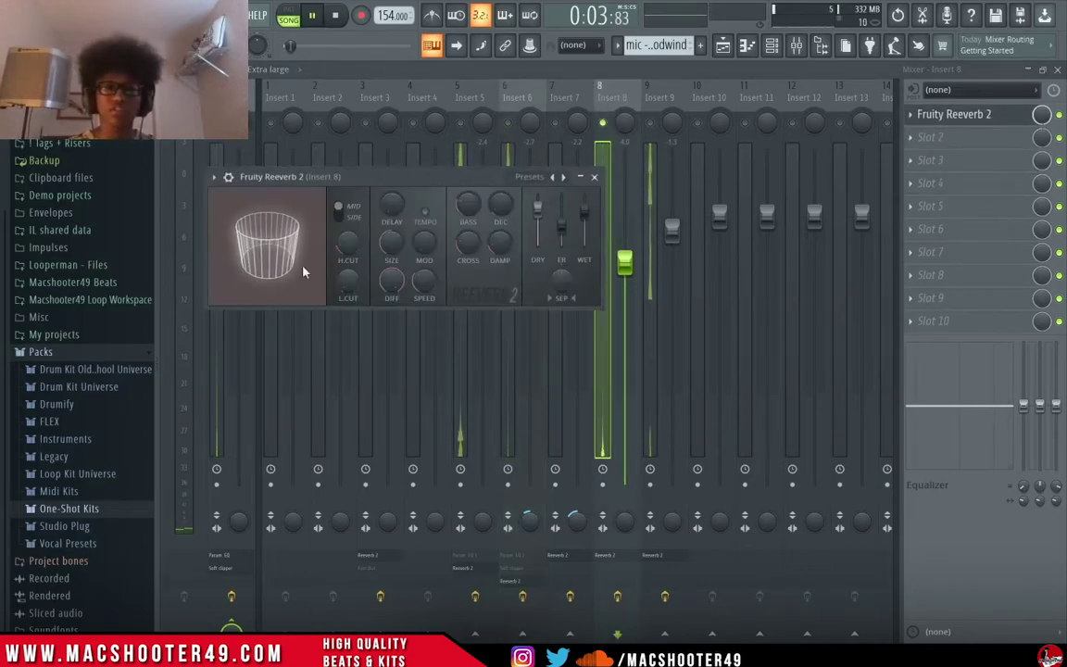
{"action": "left_click", "coordinate": [594, 177]}
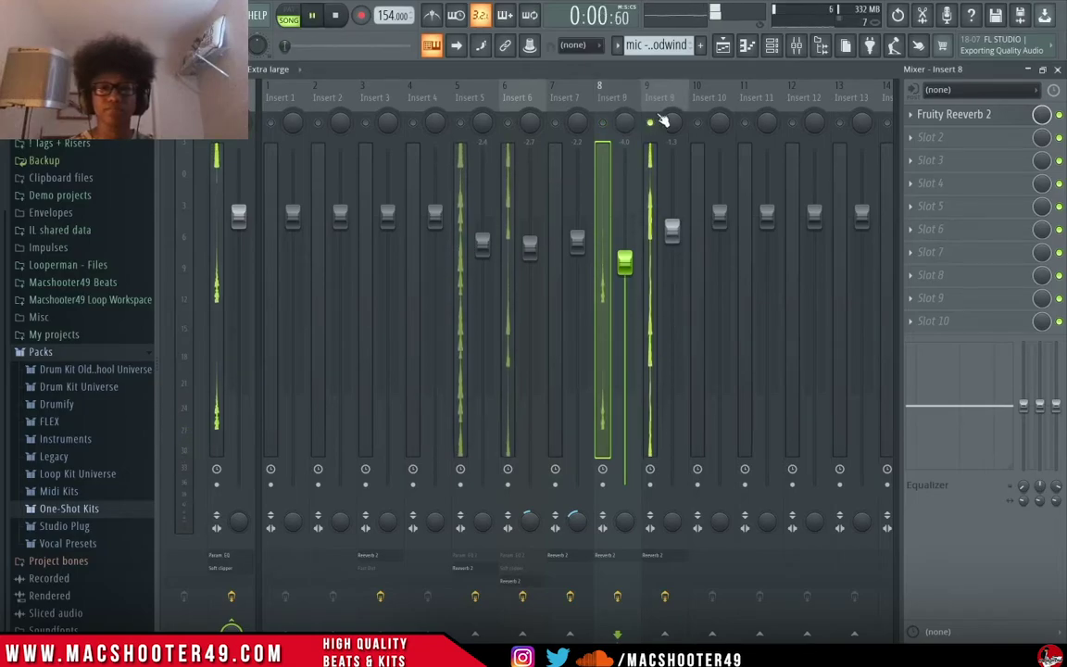
Select the soloed Insert 9, listen to it, stop playback, and return from the mixer to the playlist.
{"action": "left_click", "coordinate": [665, 104]}
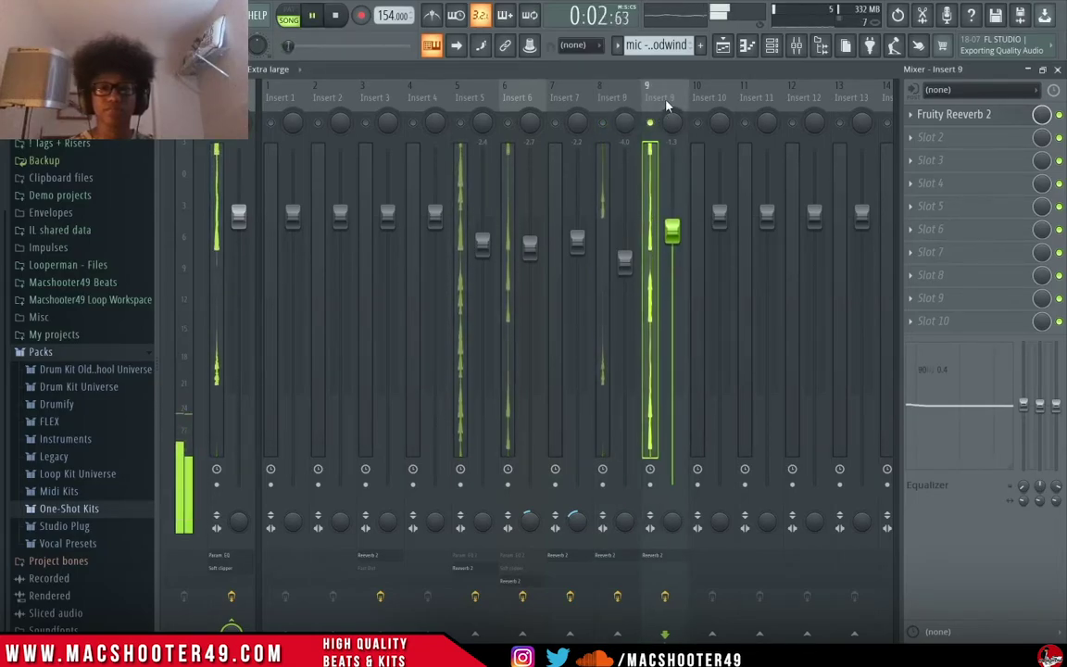
{"action": "key", "text": "space"}
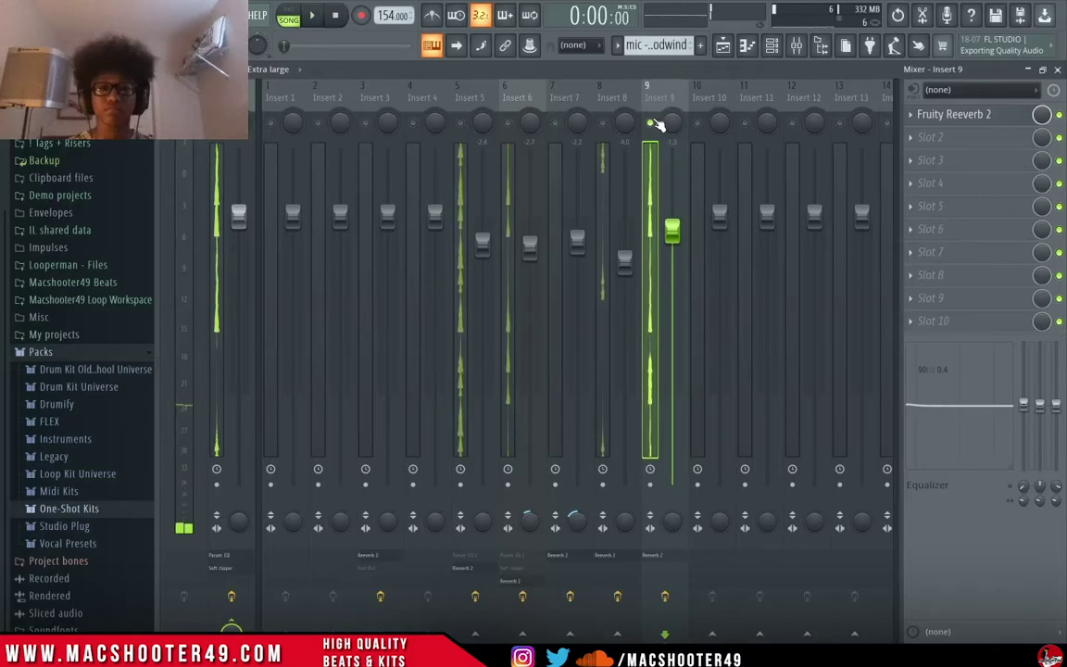
{"action": "key", "text": "F9"}
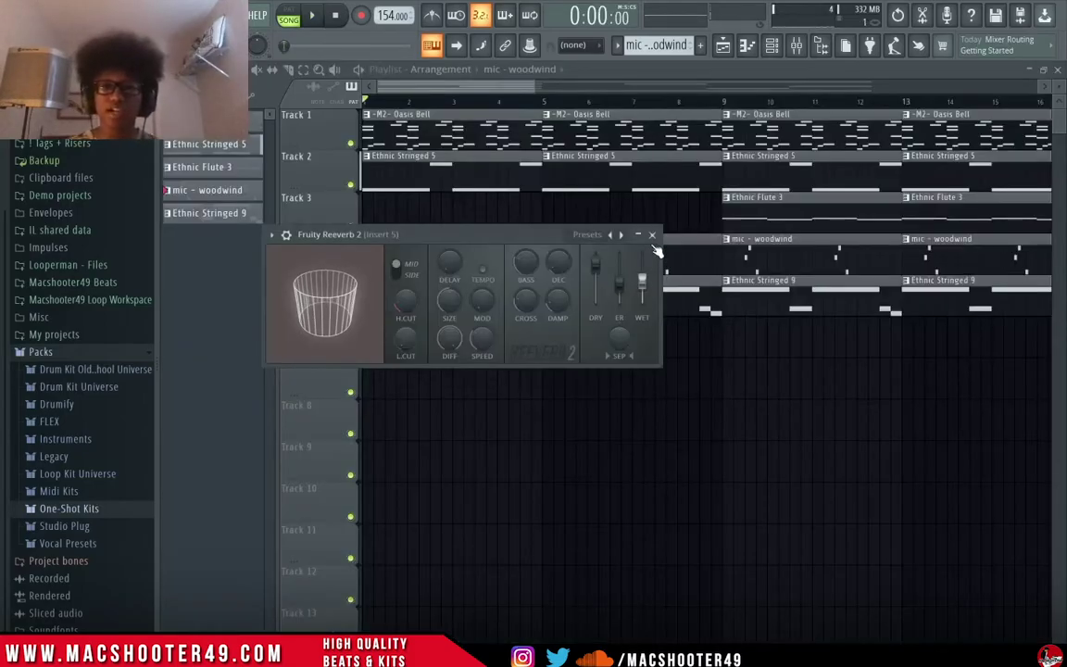
Close the Insert 5 reverb window and look over the full track arrangement in the playlist.
{"action": "left_click", "coordinate": [653, 237]}
{"action": "scroll", "coordinate": [579, 228], "scroll_direction": "down", "scroll_amount": 4}
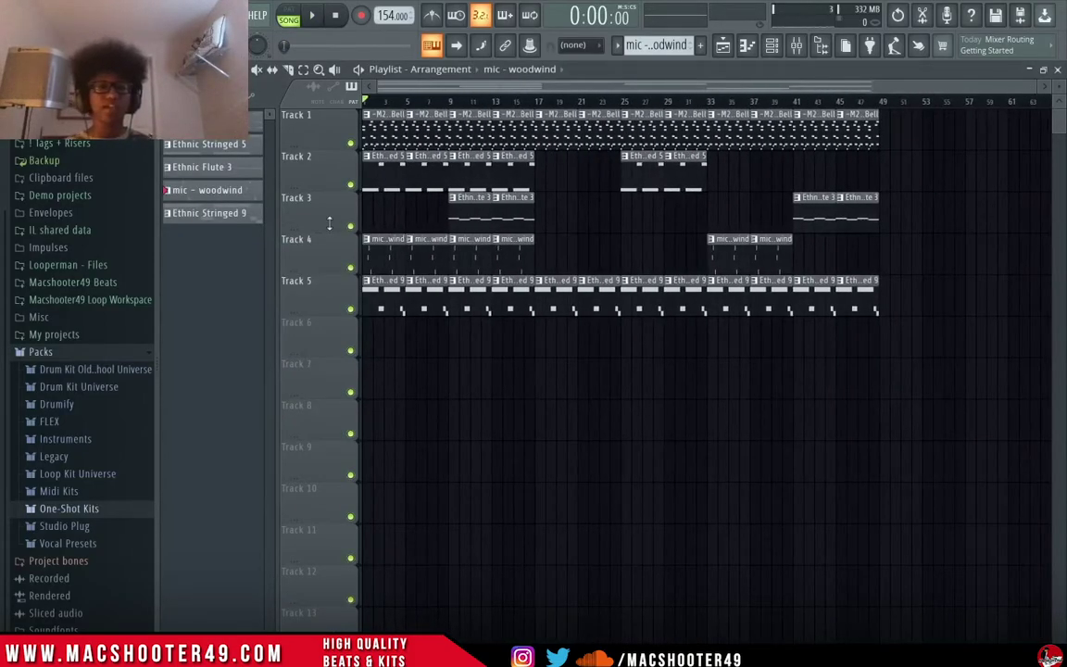
{"action": "scroll", "coordinate": [380, 160], "scroll_direction": "up", "scroll_amount": 3}
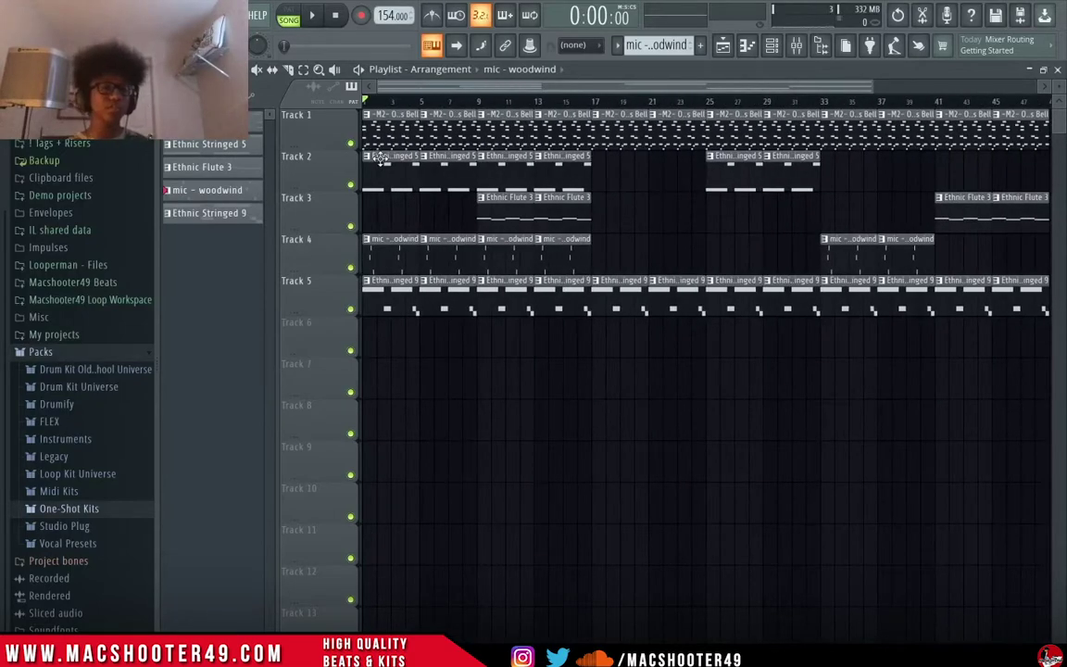
{"action": "scroll", "coordinate": [471, 197], "scroll_direction": "down", "scroll_amount": 2}
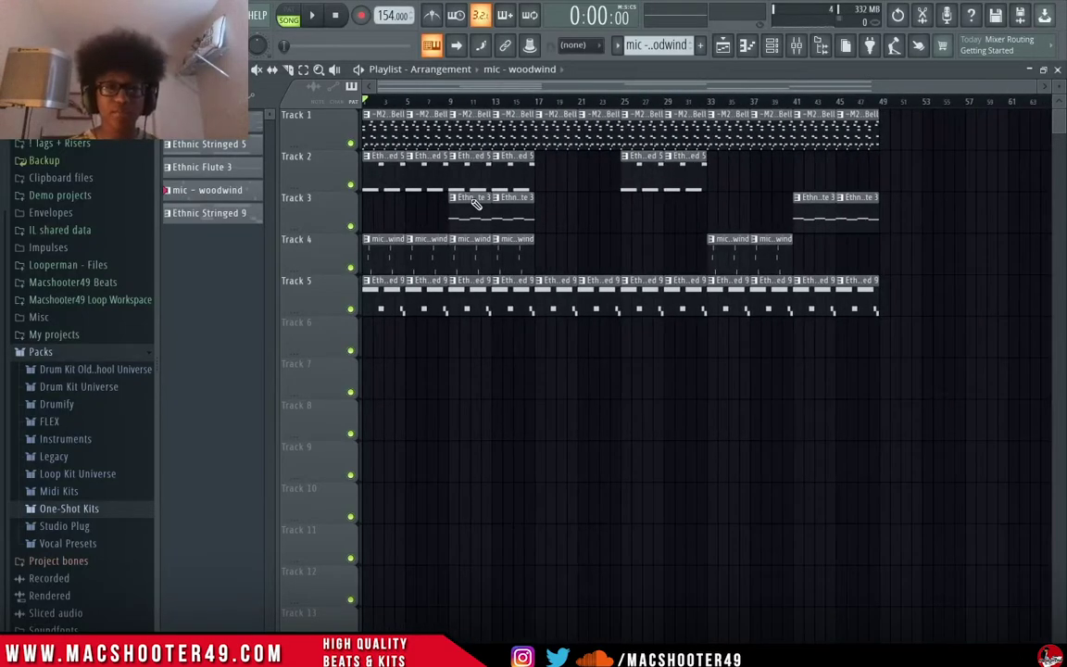
{"action": "scroll", "coordinate": [316, 214], "scroll_direction": "up", "scroll_amount": 3}
{"action": "scroll", "coordinate": [316, 215], "scroll_direction": "down", "scroll_amount": 3}
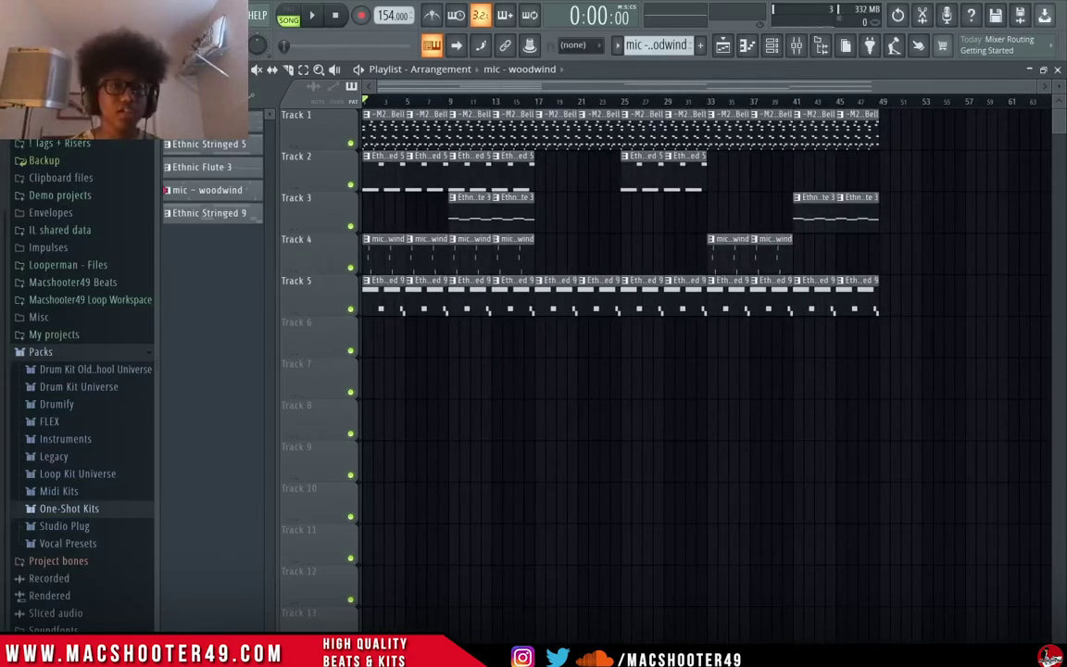
Start a new project at 154 BPM and place the Hueco Mundo audio loop from October Loops' Dark Loops folder on Track 1.
{"action": "left_click", "coordinate": [67, 15]}
{"action": "left_click", "coordinate": [93, 36]}
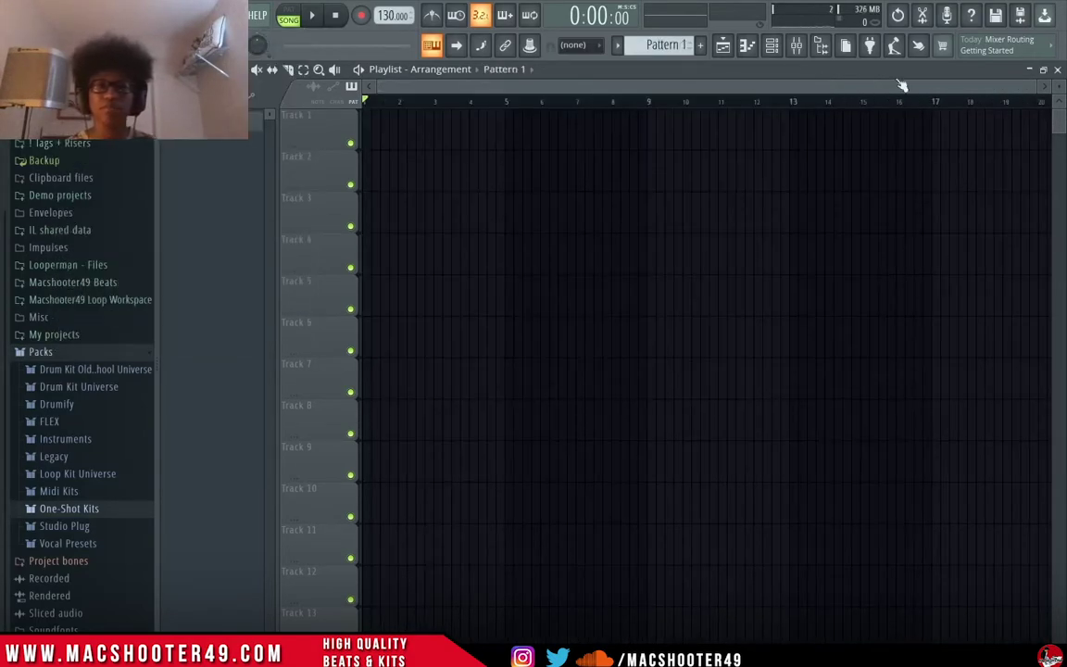
{"action": "left_click", "coordinate": [100, 299]}
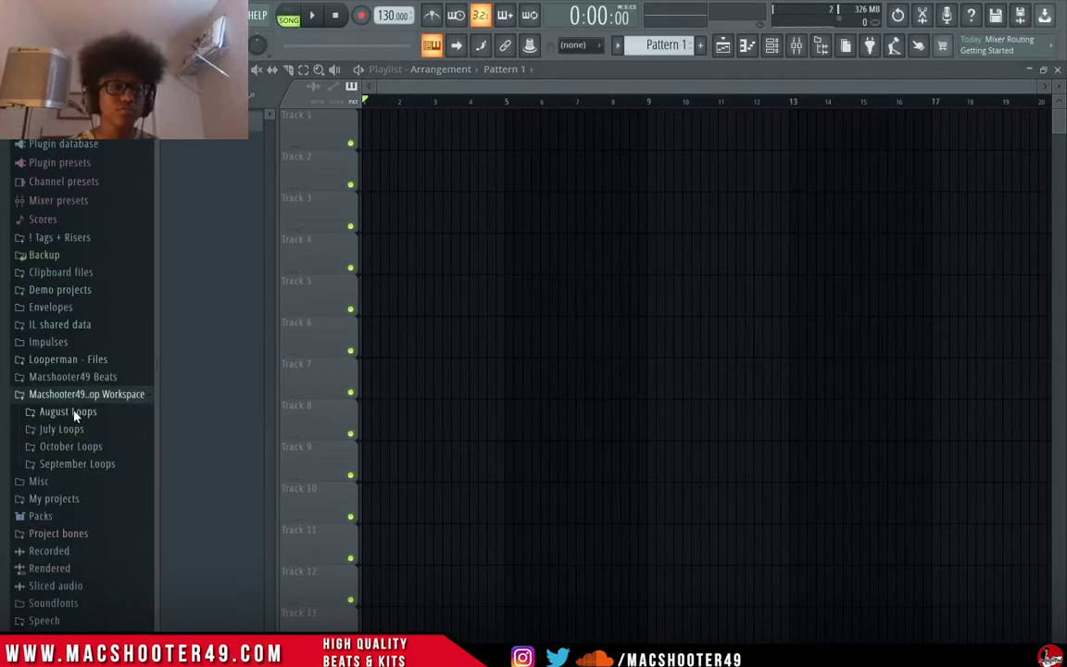
{"action": "left_click", "coordinate": [74, 445]}
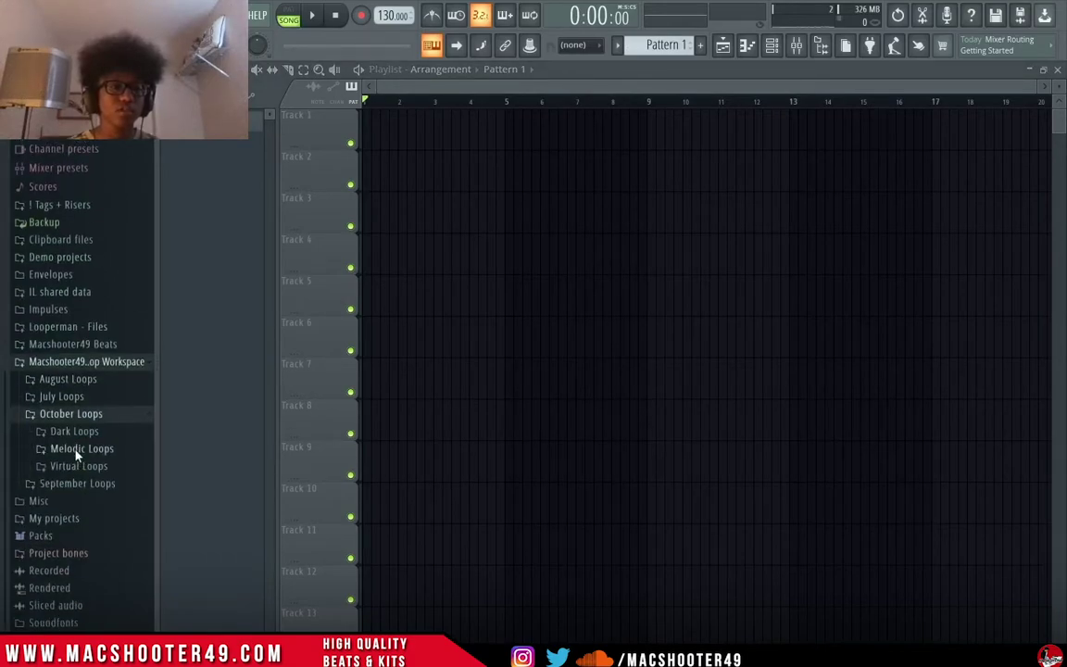
{"action": "left_click", "coordinate": [76, 434]}
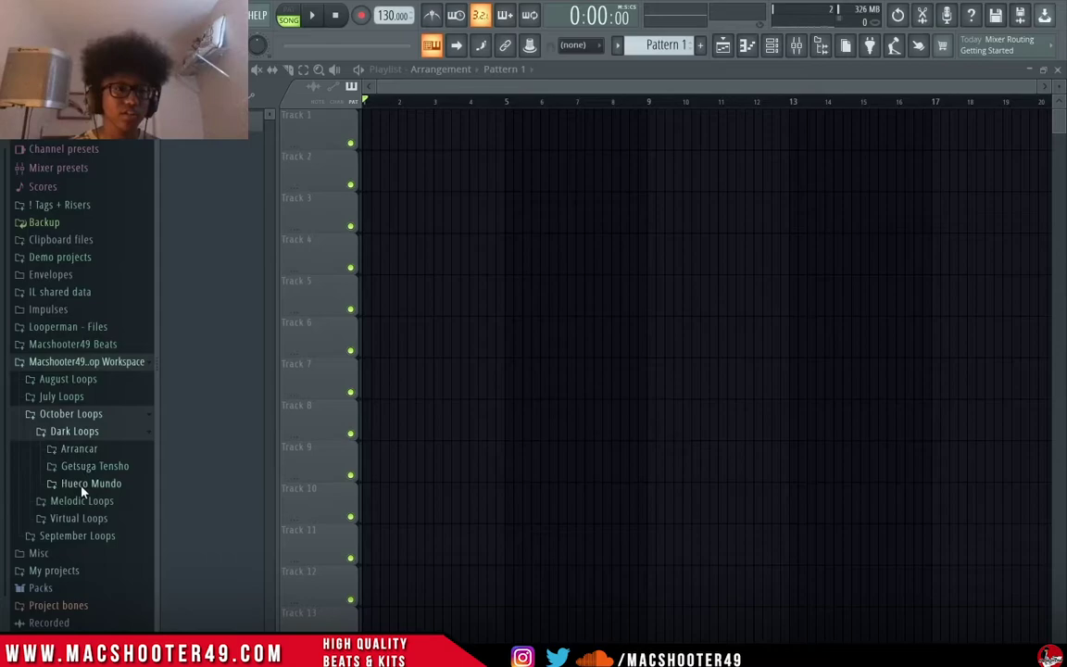
{"action": "left_click", "coordinate": [91, 484]}
{"action": "left_click_drag", "start_coordinate": [102, 516], "coordinate": [320, 127]}
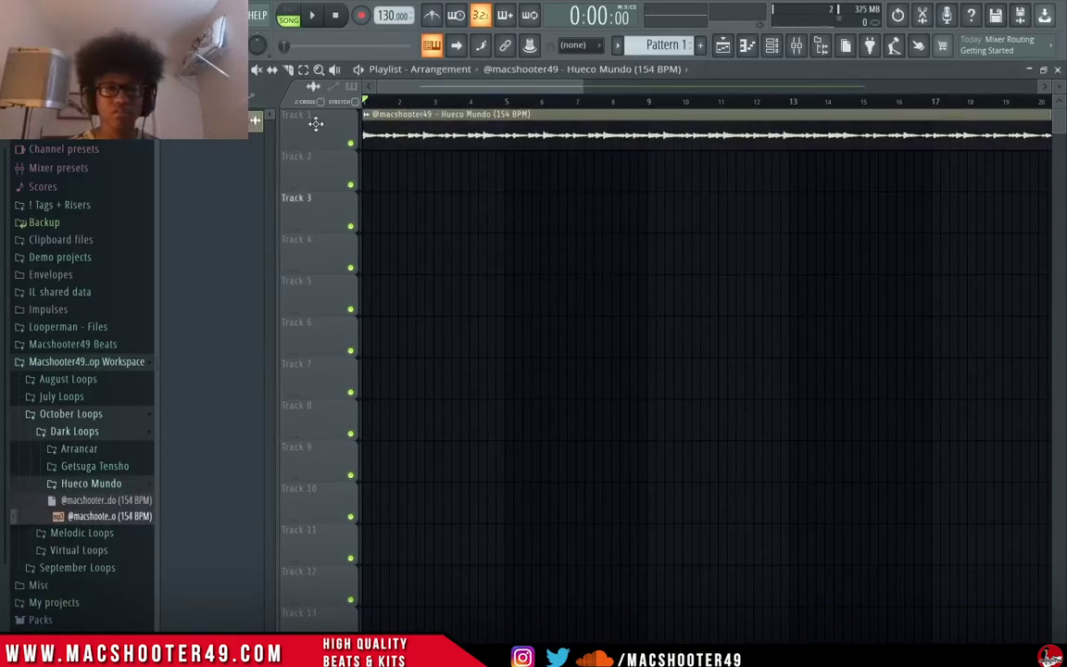
{"action": "left_click_drag", "start_coordinate": [386, 16], "coordinate": [387, 4]}
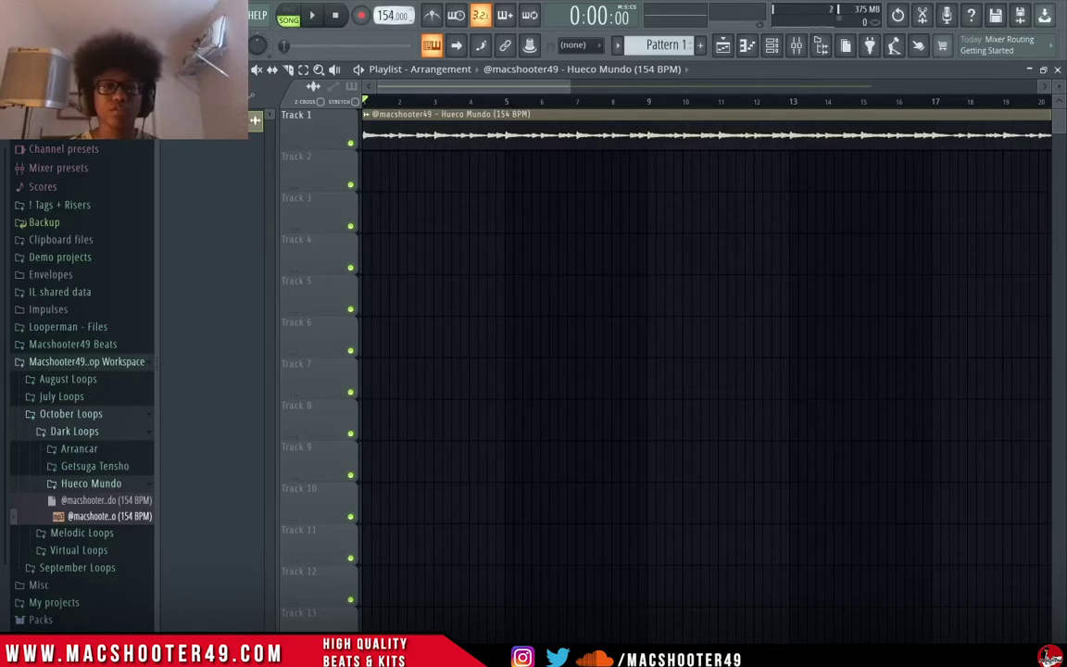
Route the loop's channel to mixer Insert 5 and show all channels in the channel rack.
{"action": "key", "text": "F9"}
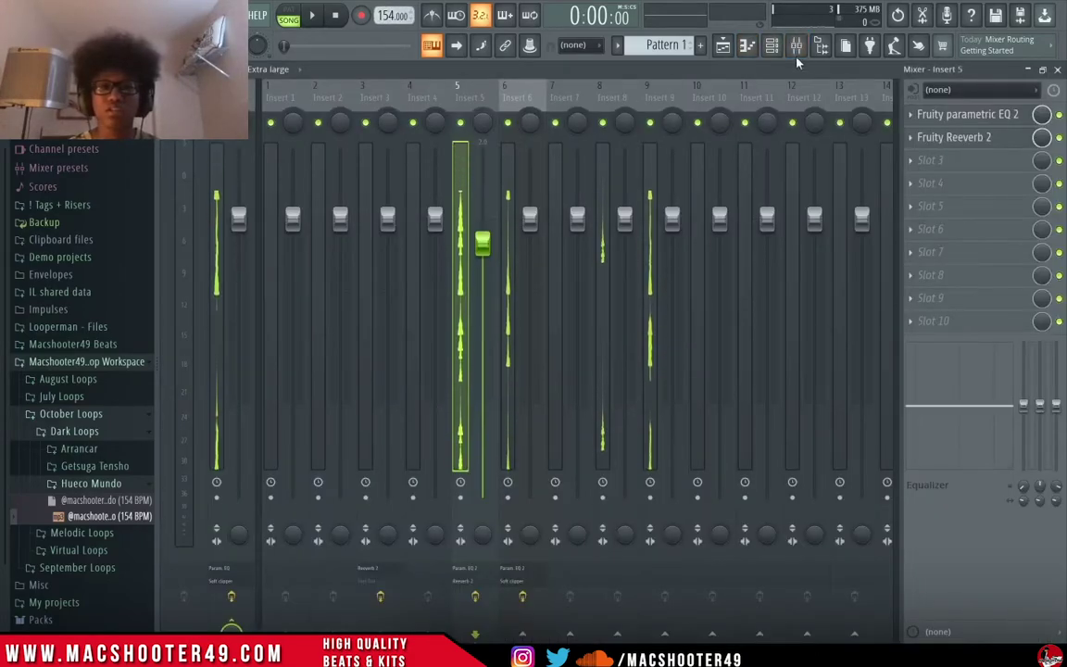
{"action": "left_click", "coordinate": [772, 46]}
{"action": "left_click_drag", "start_coordinate": [242, 303], "coordinate": [242, 292]}
{"action": "left_click", "coordinate": [301, 263]}
{"action": "left_click", "coordinate": [303, 275]}
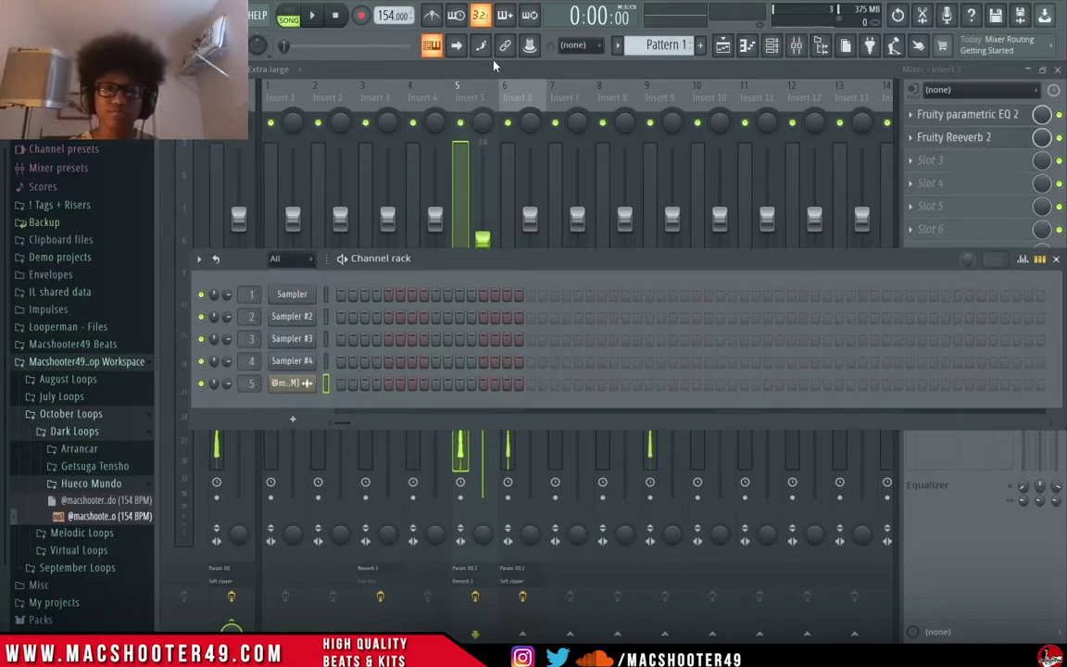
{"action": "left_click", "coordinate": [416, 80]}
In Insert 5's Fruity parametric EQ 2, roll off the highs around 16175 Hz and lower the low-cut frequency while auditioning the loop.
{"action": "left_click", "coordinate": [982, 114]}
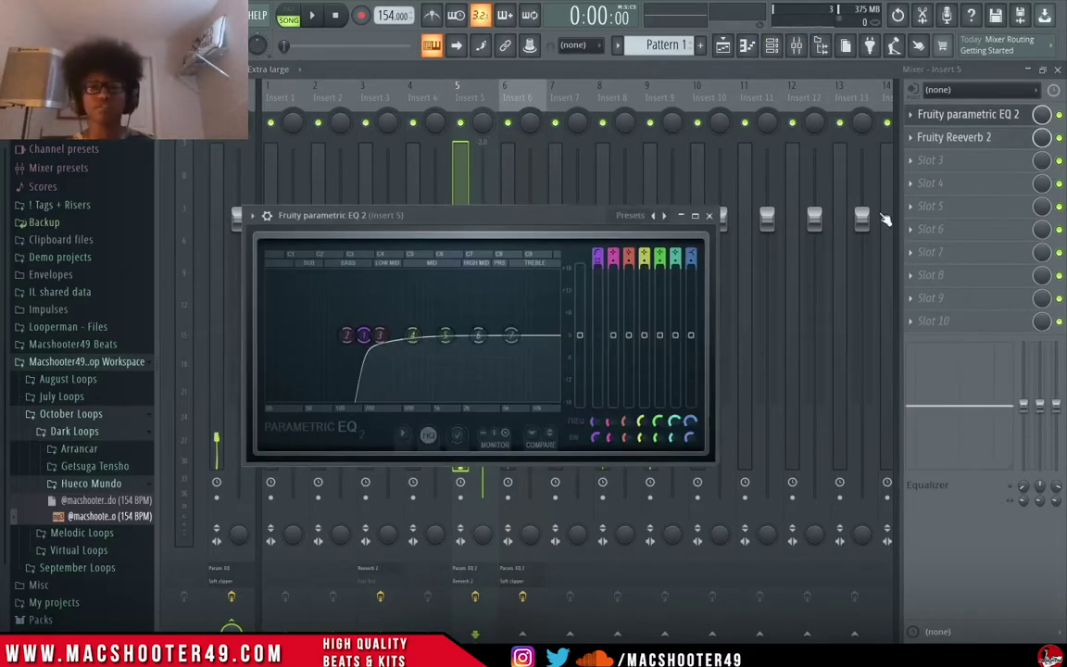
{"action": "key", "text": "space"}
{"action": "left_click_drag", "start_coordinate": [510, 335], "coordinate": [550, 399]}
{"action": "key", "text": "space"}
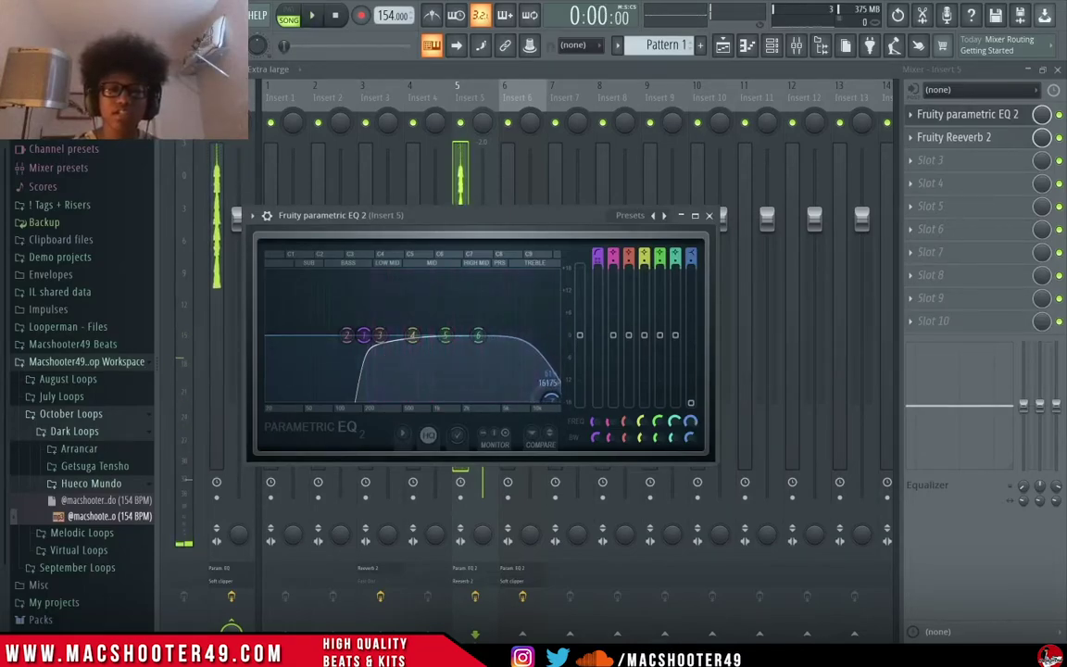
{"action": "left_click_drag", "start_coordinate": [359, 334], "coordinate": [345, 335]}
{"action": "key", "text": "space"}
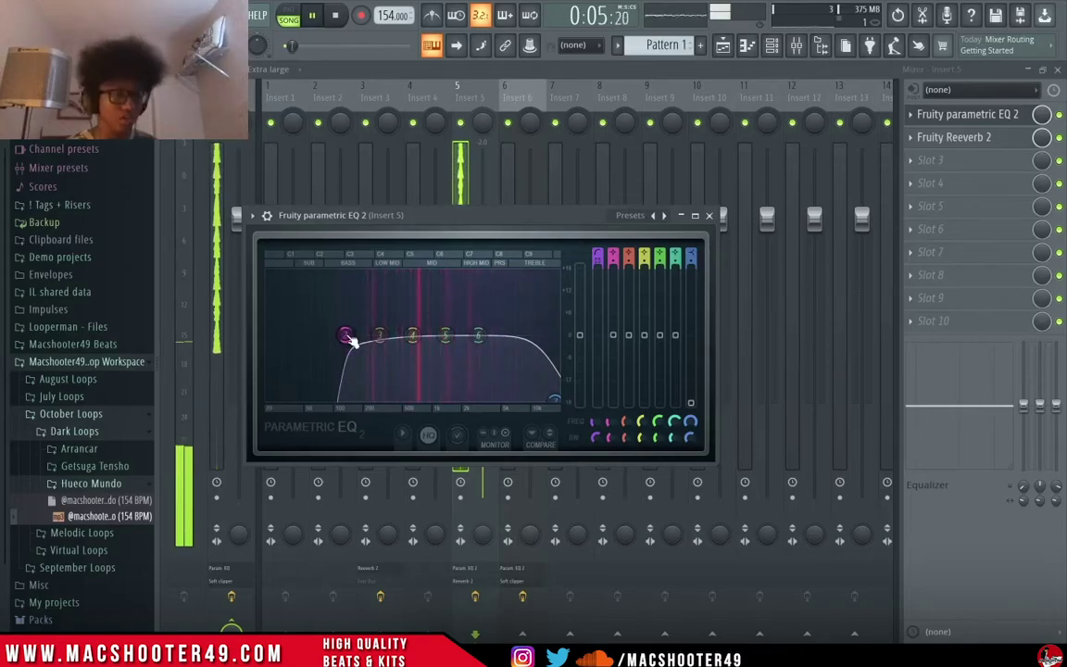
{"action": "key", "text": "space"}
{"action": "key", "text": "Escape"}
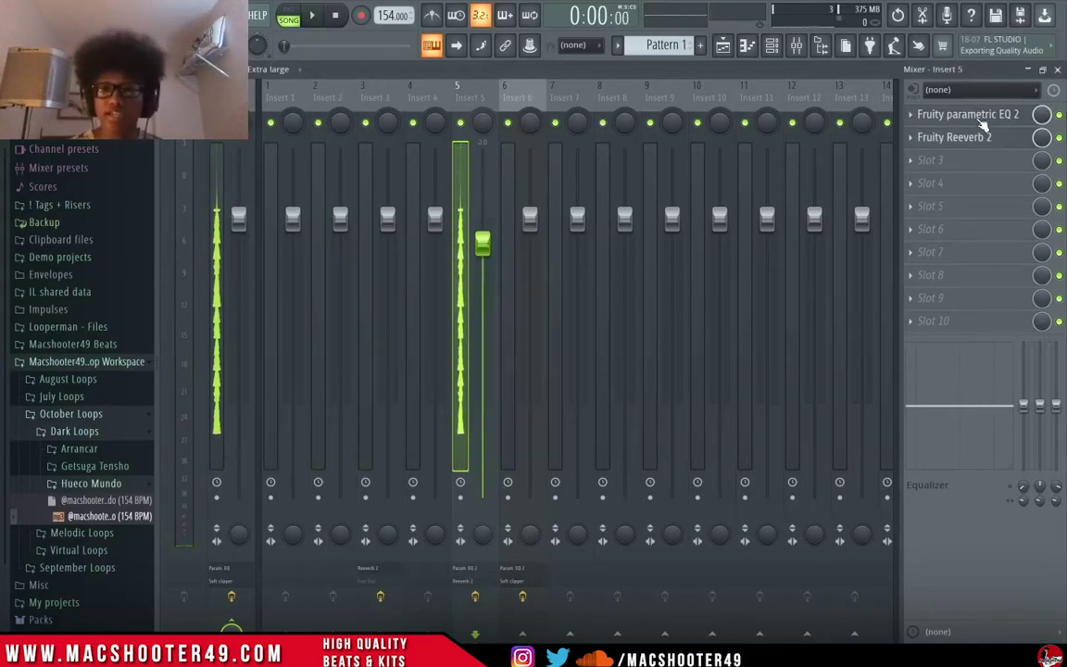
Review the parametric EQ curve on Insert 5, then return from the mixer to the playlist.
{"action": "left_click", "coordinate": [981, 116]}
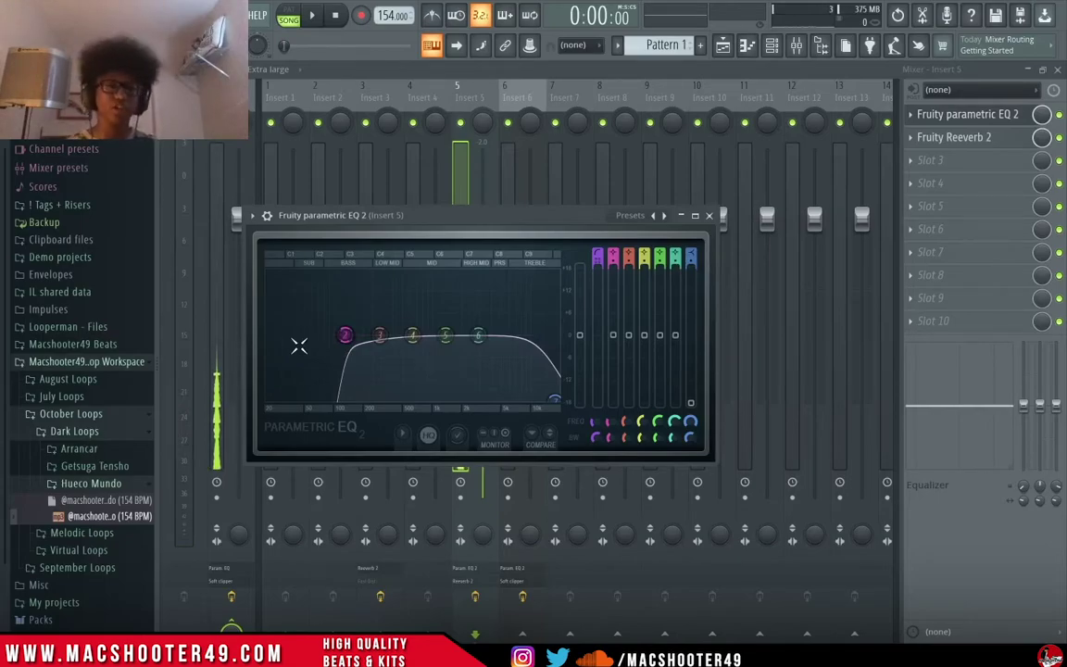
{"action": "key", "text": "Escape"}
{"action": "key", "text": "F9"}
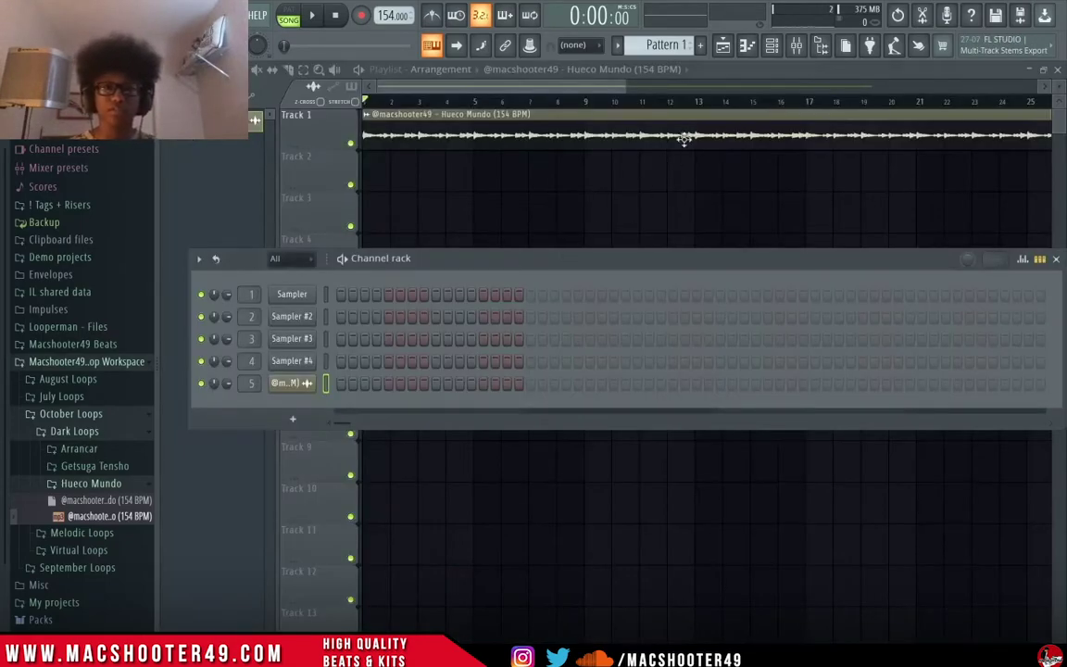
{"action": "left_click", "coordinate": [772, 46]}
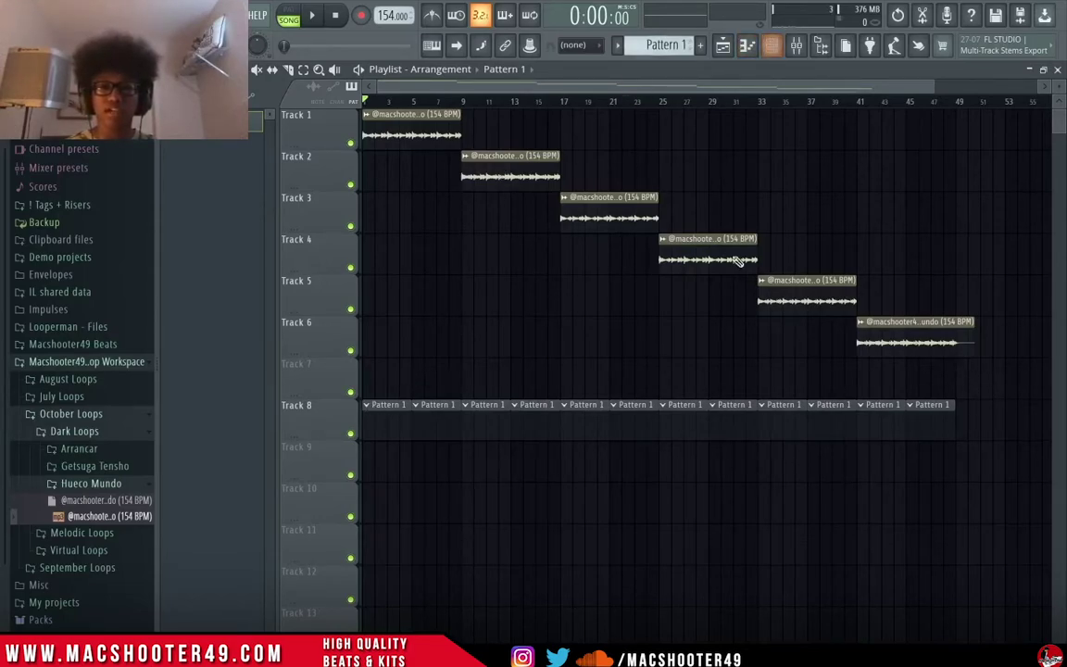
{"action": "left_click", "coordinate": [771, 46]}
{"action": "scroll", "coordinate": [25, 364], "scroll_direction": "down", "scroll_amount": 2}
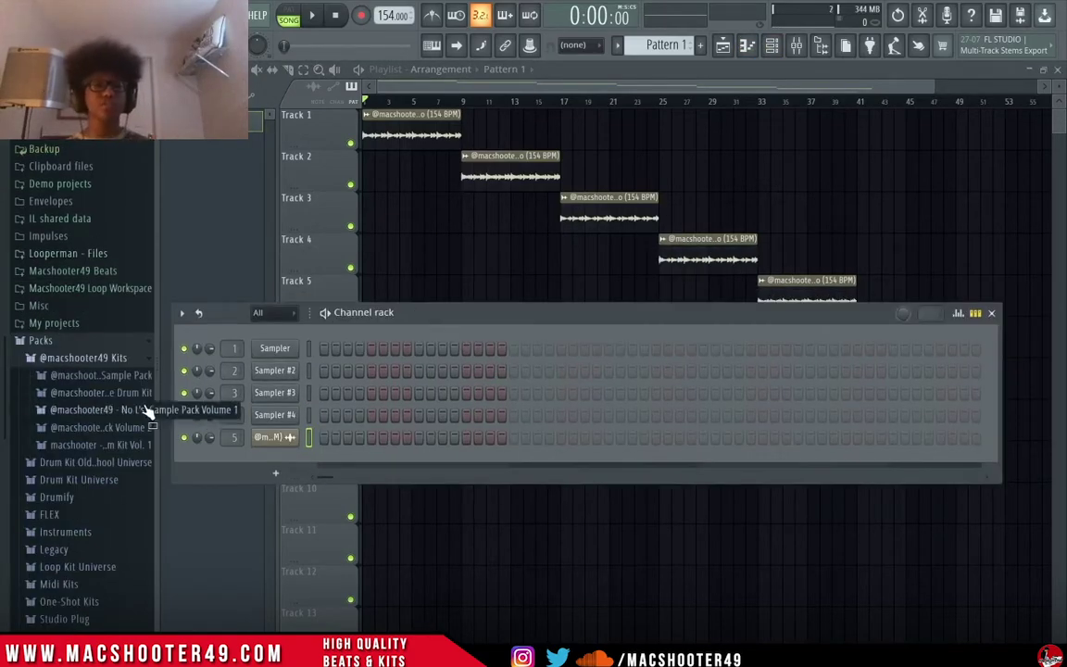
{"action": "left_click", "coordinate": [136, 392]}
{"action": "scroll", "coordinate": [86, 407], "scroll_direction": "down", "scroll_amount": 3}
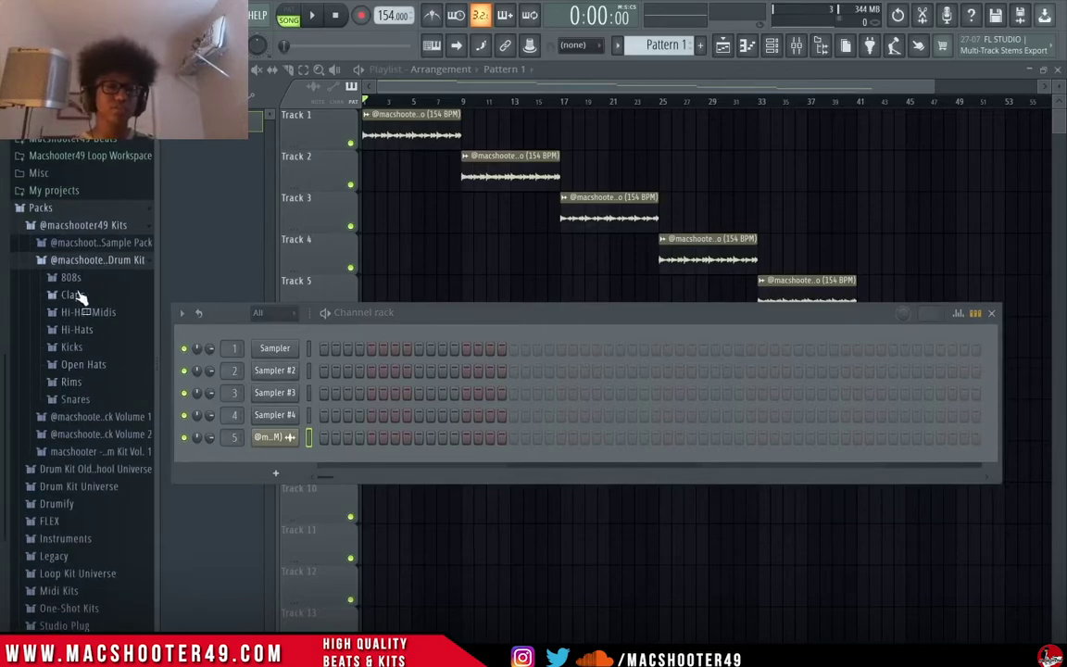
{"action": "left_click", "coordinate": [71, 278]}
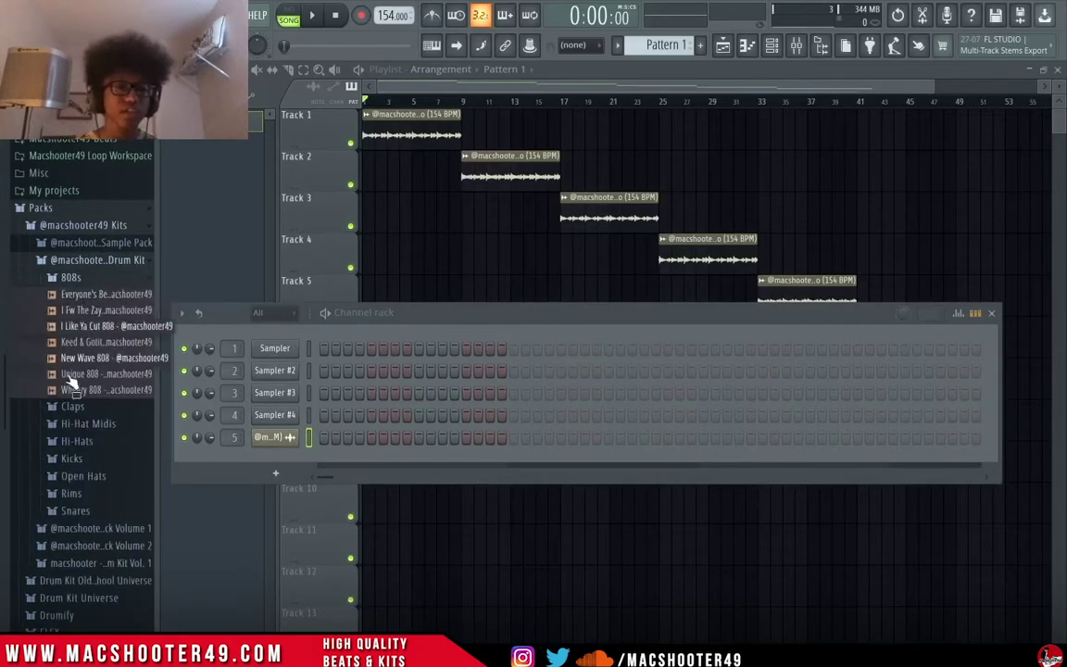
Audition the samples in the 808s folder, including New Wave, Unique, Wheezy and Keed & Gotit 808.
{"action": "left_click", "coordinate": [98, 298]}
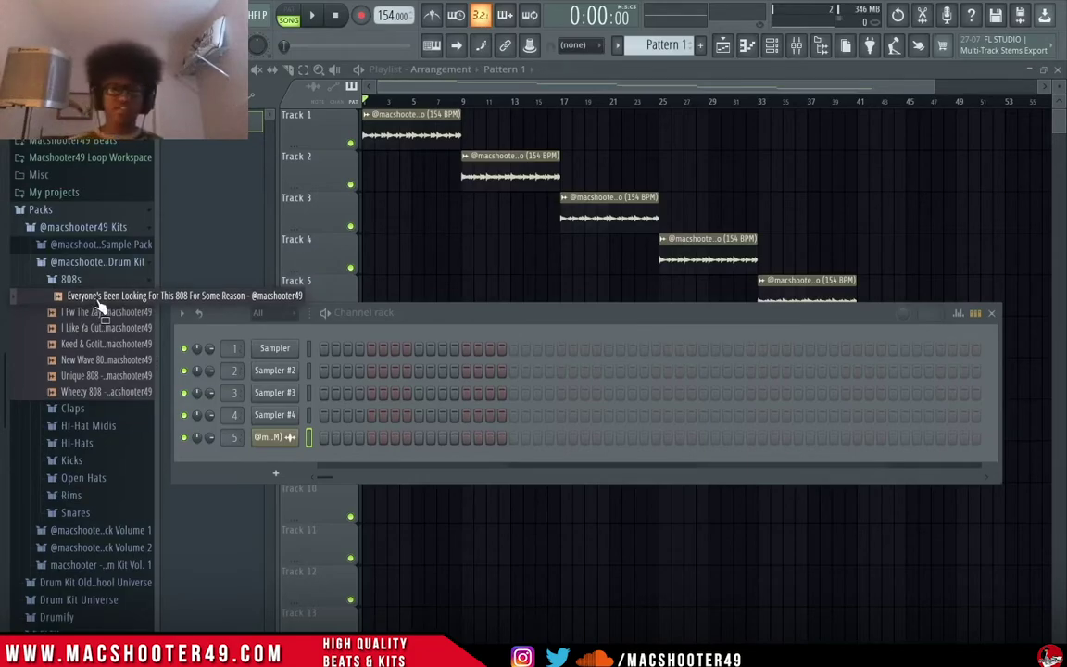
{"action": "left_click", "coordinate": [97, 314]}
{"action": "left_click", "coordinate": [101, 329]}
{"action": "left_click", "coordinate": [94, 361]}
{"action": "left_click", "coordinate": [88, 394]}
{"action": "left_click", "coordinate": [84, 381]}
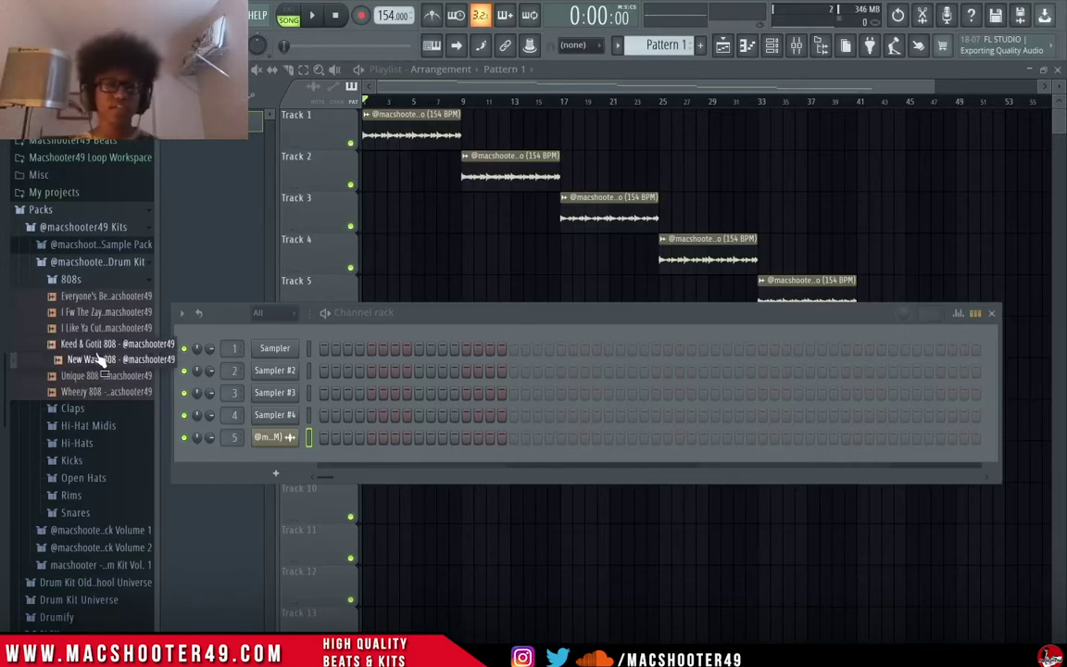
{"action": "left_click", "coordinate": [109, 348]}
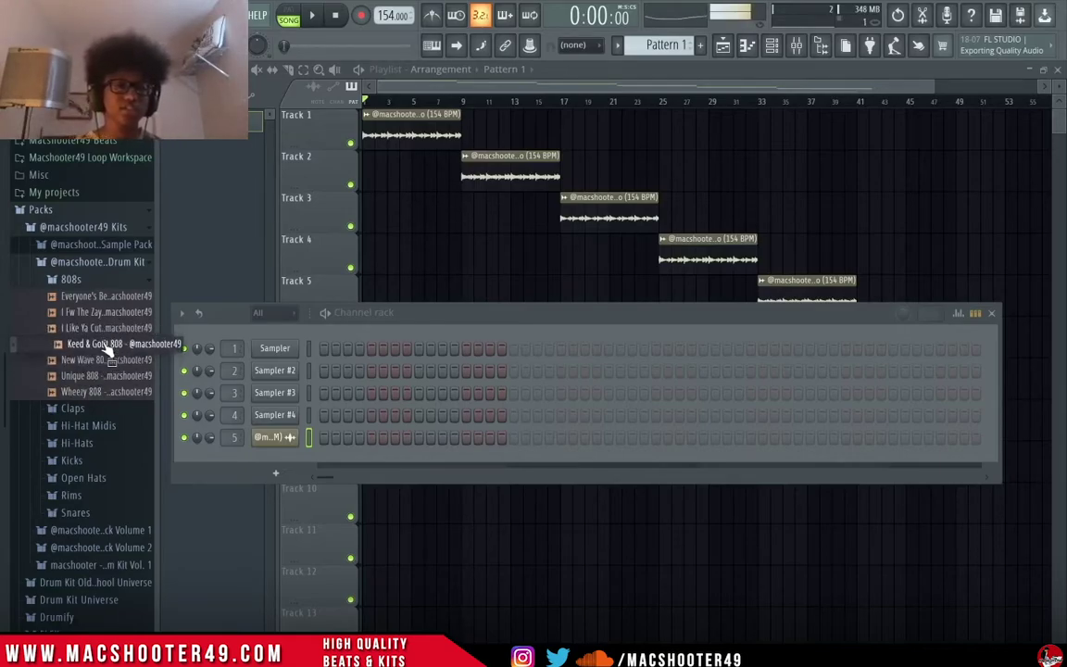
Add the Keed & Gotit 808 as a new channel and make it cut itself.
{"action": "left_click_drag", "start_coordinate": [240, 448], "coordinate": [277, 460]}
{"action": "right_click", "coordinate": [277, 460]}
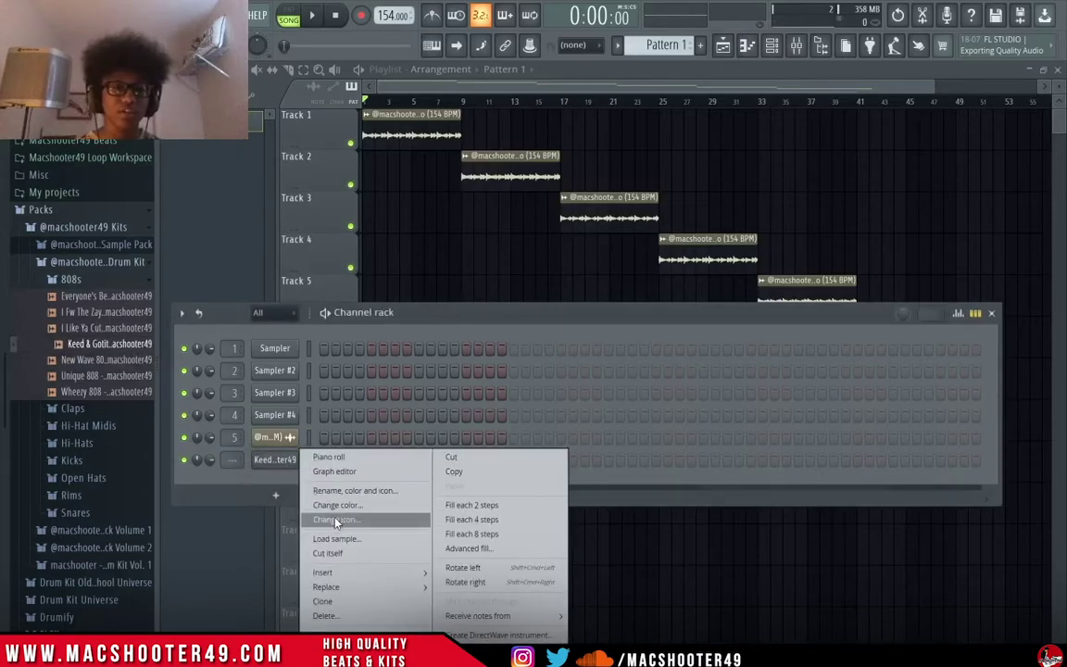
{"action": "left_click", "coordinate": [330, 553]}
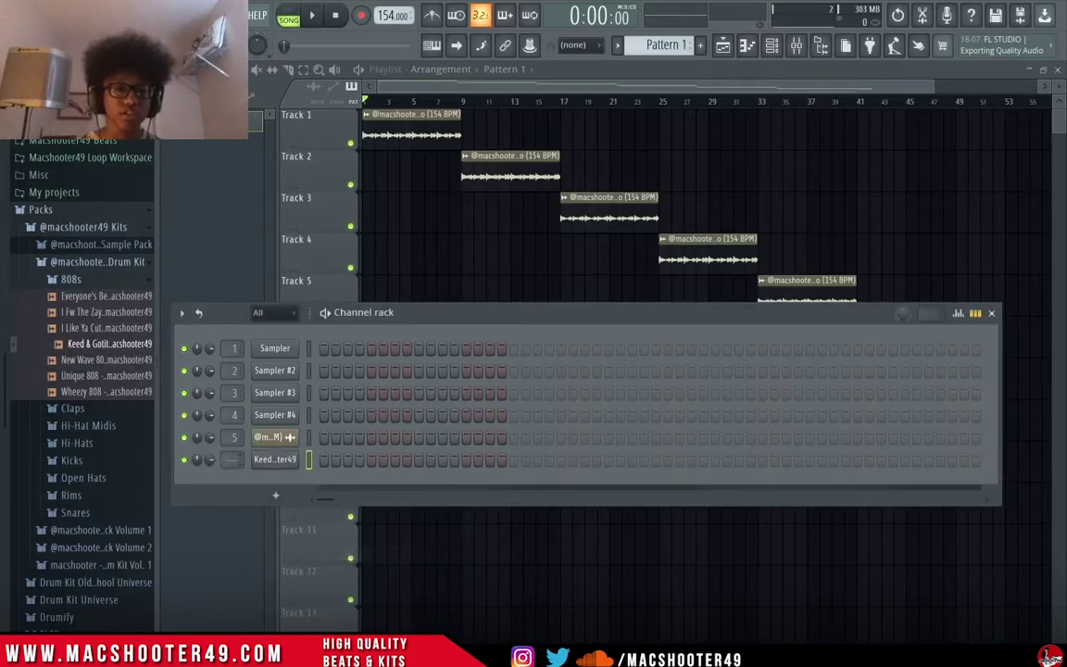
Open the Keed & Gotit 808's piano roll with a first A5 note at the start, and check the channel's sampler settings.
{"action": "right_click", "coordinate": [270, 458]}
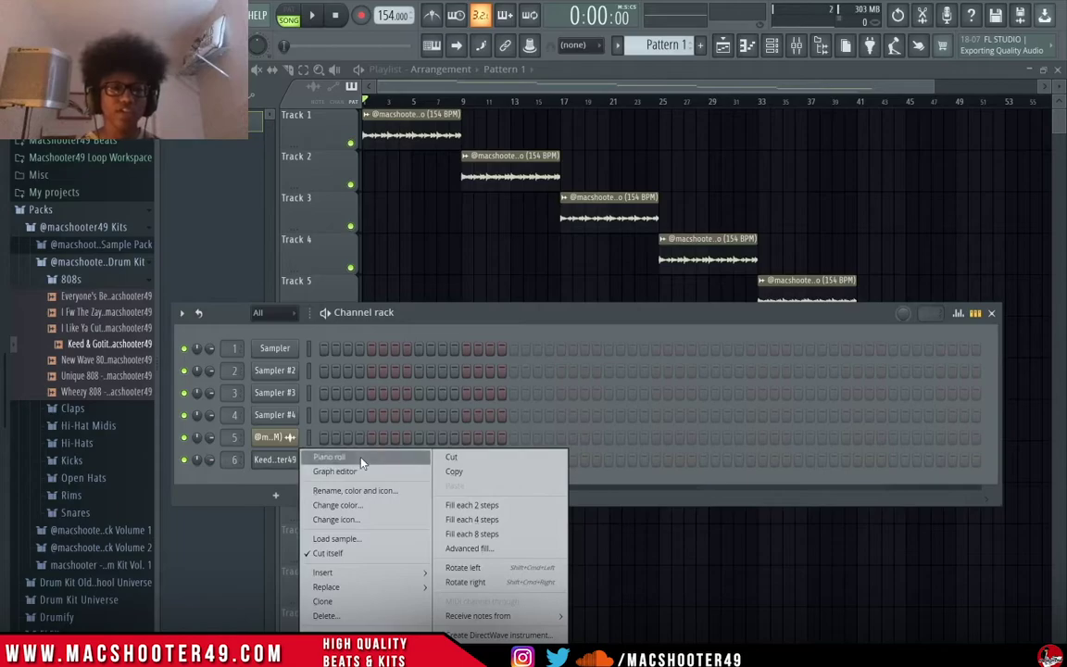
{"action": "left_click", "coordinate": [324, 457]}
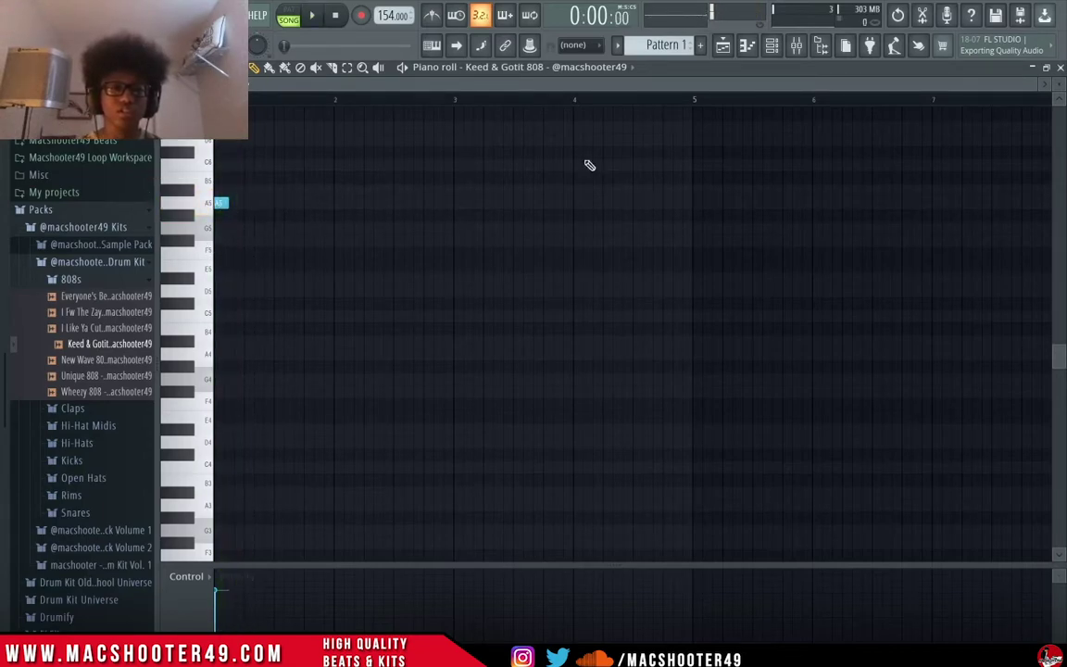
{"action": "left_click", "coordinate": [771, 46]}
{"action": "left_click", "coordinate": [274, 461]}
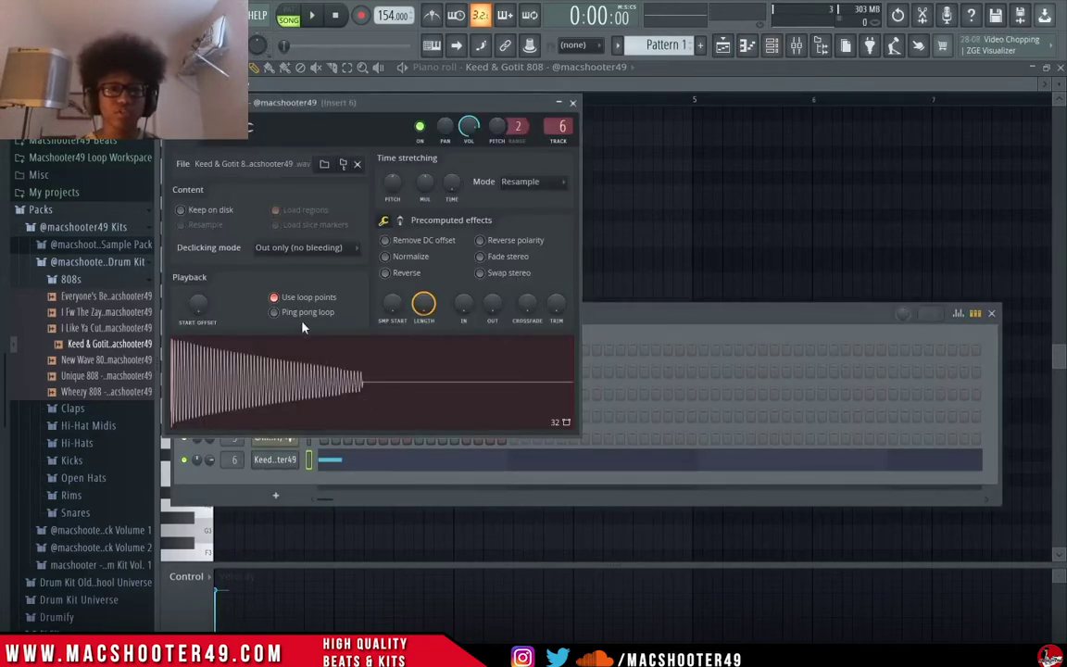
{"action": "key", "text": "F7"}
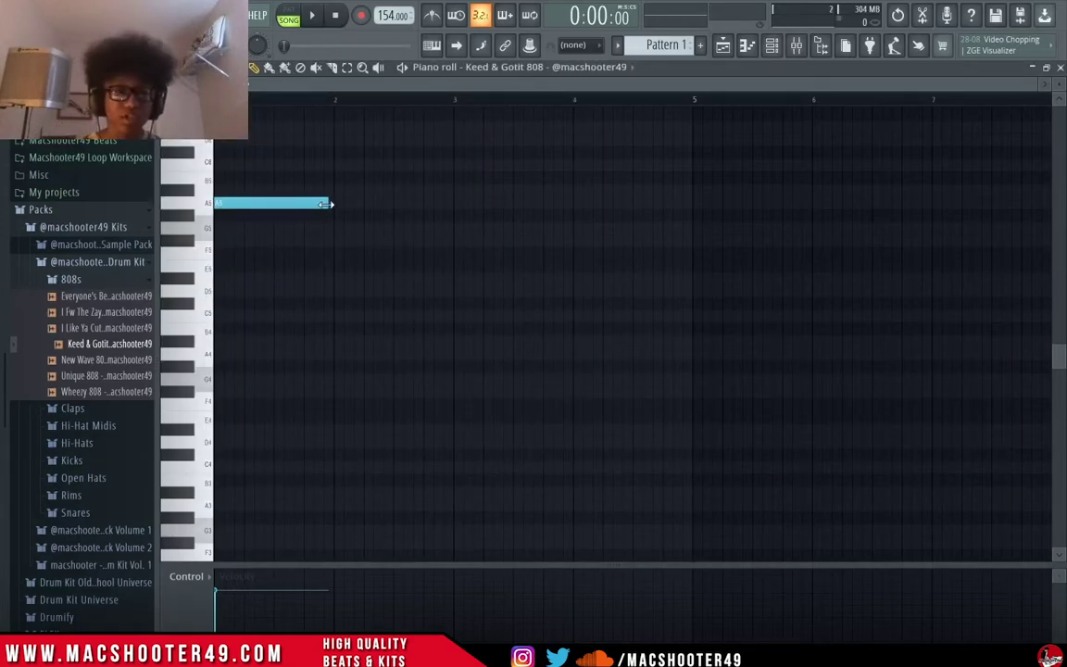
Shorten the first A5 note, add two more A5 notes within bar 1, and select the first two bars while previewing playback.
{"action": "left_click_drag", "start_coordinate": [295, 200], "coordinate": [238, 192]}
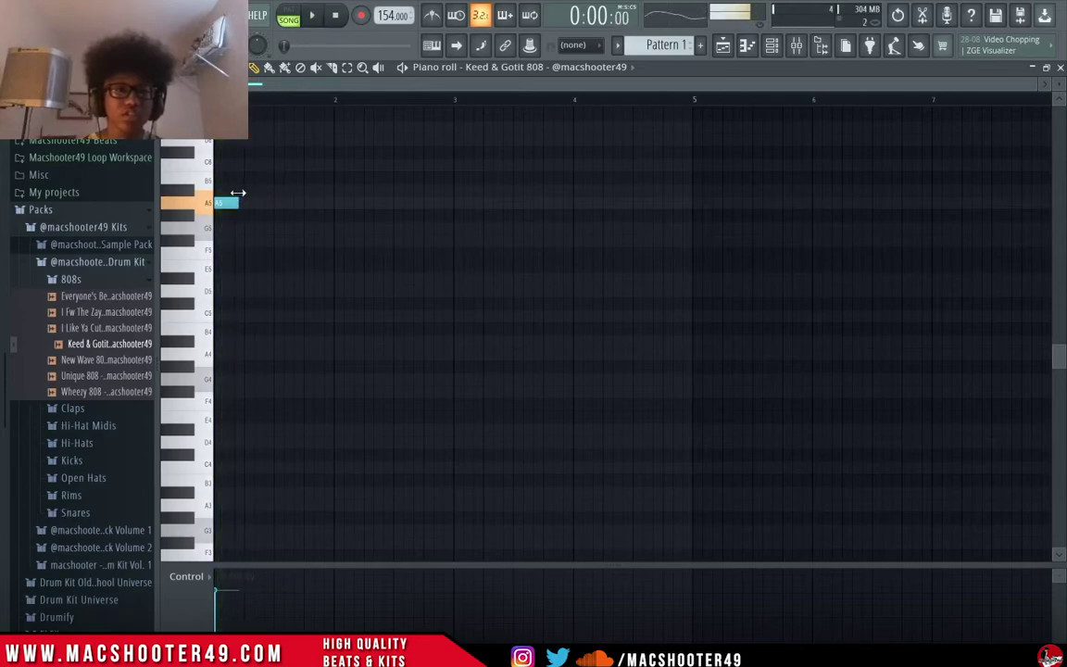
{"action": "scroll", "coordinate": [240, 195], "scroll_direction": "up", "scroll_amount": 1}
{"action": "key", "text": "space"}
{"action": "left_click", "coordinate": [278, 203]}
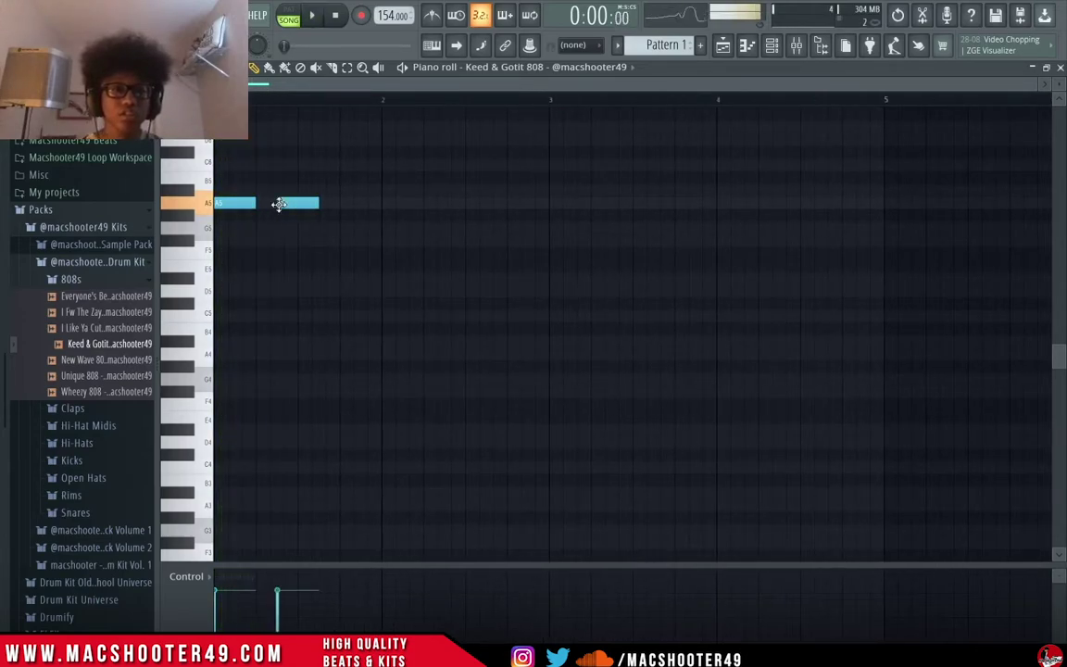
{"action": "left_click", "coordinate": [345, 203]}
{"action": "left_click_drag", "start_coordinate": [539, 100], "coordinate": [4, 197]}
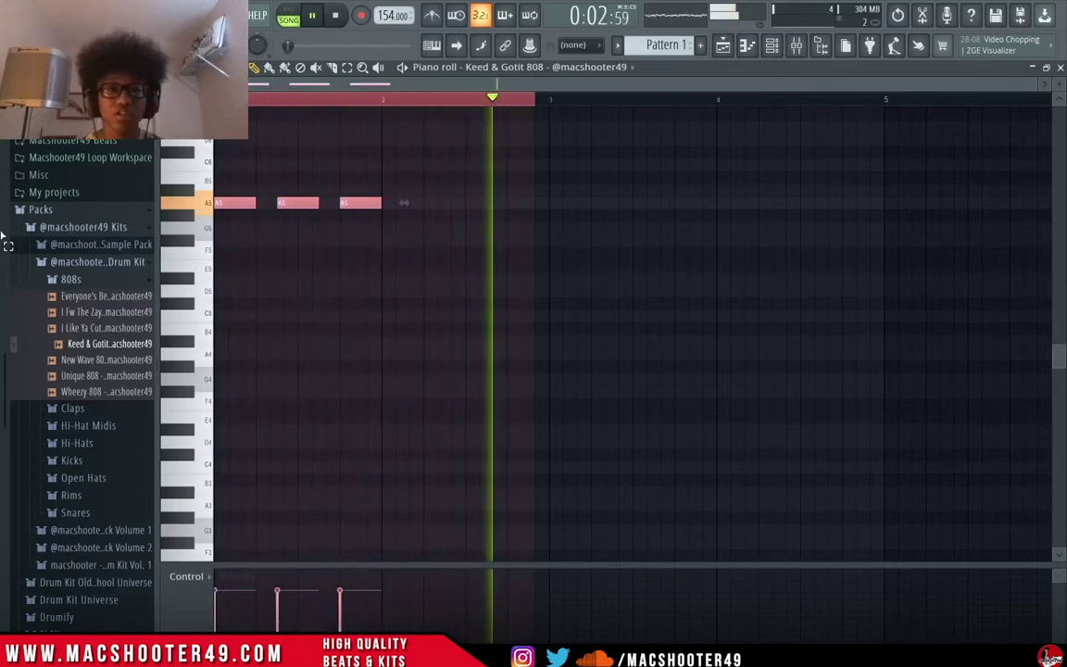
{"action": "key", "text": "space"}
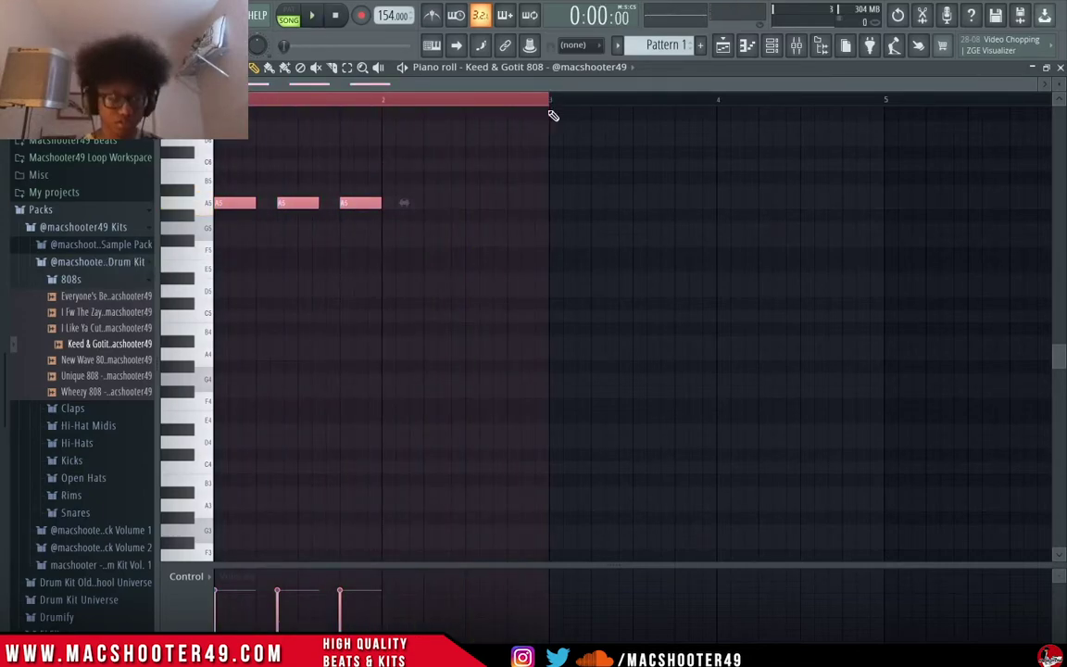
Duplicate the three A5 notes from the first two bars into bar 3 and play the result.
{"action": "key", "text": "ctrl+b"}
{"action": "key", "text": "space"}
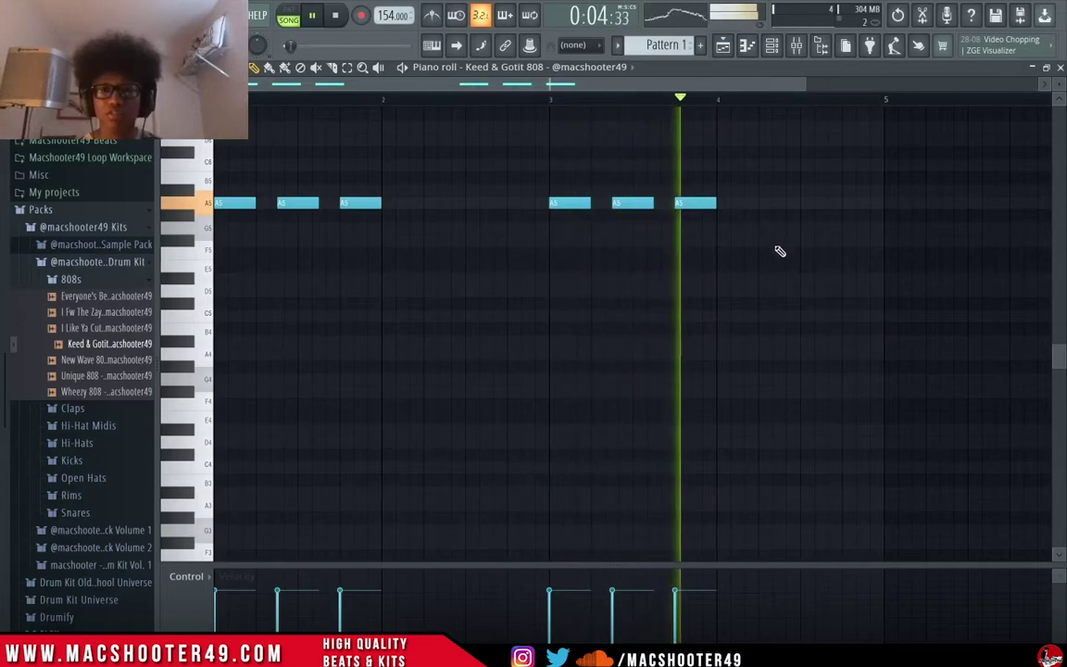
Add two F5 notes in bar 4 of the 808 pattern, preview them, and set the piano roll snap to Step.
{"action": "mouse_move", "coordinate": [787, 266]}
{"action": "left_mouse_down"}
{"action": "mouse_move", "coordinate": [800, 270]}
{"action": "mouse_move", "coordinate": [774, 261]}
{"action": "mouse_move", "coordinate": [837, 252]}
{"action": "left_mouse_up"}
{"action": "key", "text": "space"}
{"action": "left_click", "coordinate": [712, 102]}
{"action": "key", "text": "space"}
{"action": "key", "text": "space"}
{"action": "key", "text": "space"}
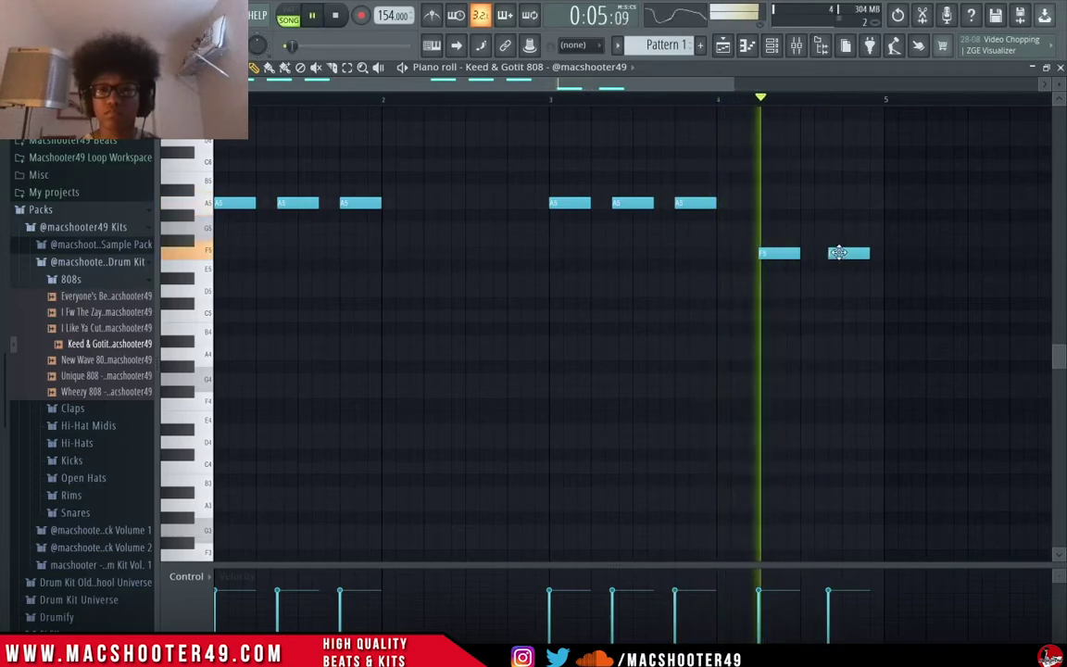
{"action": "key", "text": "space"}
{"action": "left_click", "coordinate": [198, 68]}
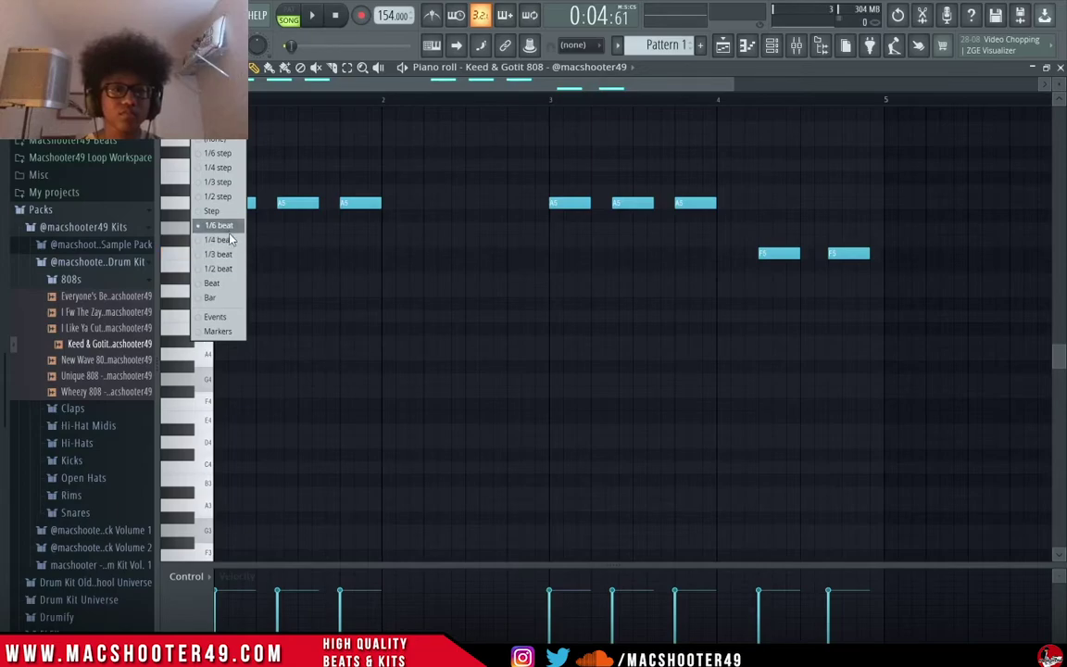
{"action": "left_click", "coordinate": [205, 206]}
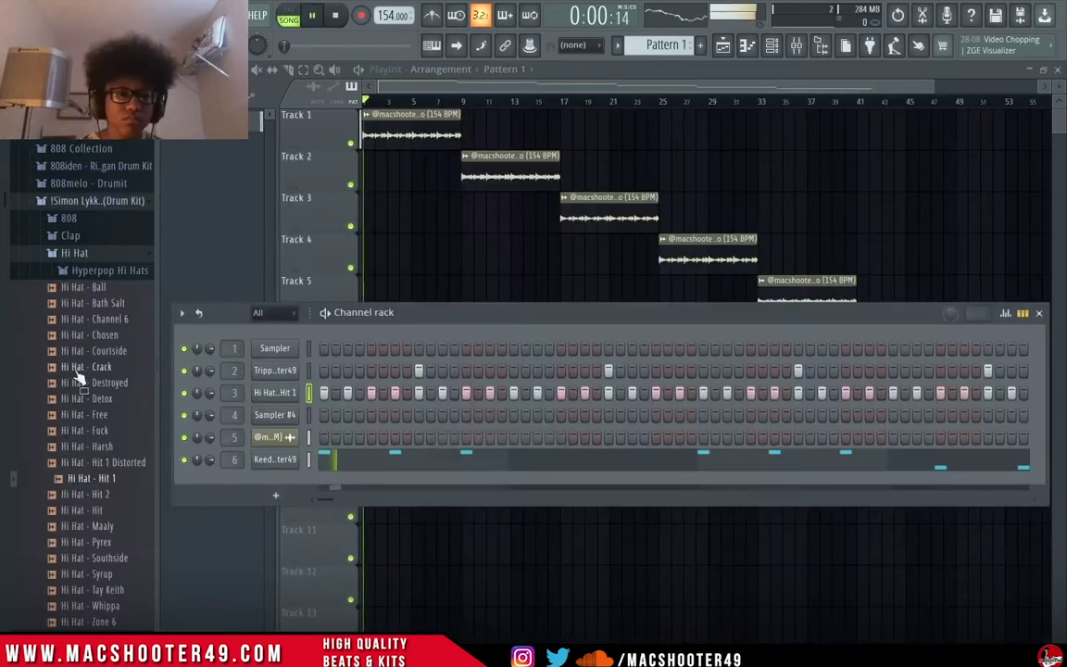
Find the Moca (162 BPM) file in the drum kit's Hi-Hat Midis folder and import all its tracks into the Hi Hat - Hit 1 channel.
{"action": "scroll", "coordinate": [79, 375], "scroll_direction": "up", "scroll_amount": 8}
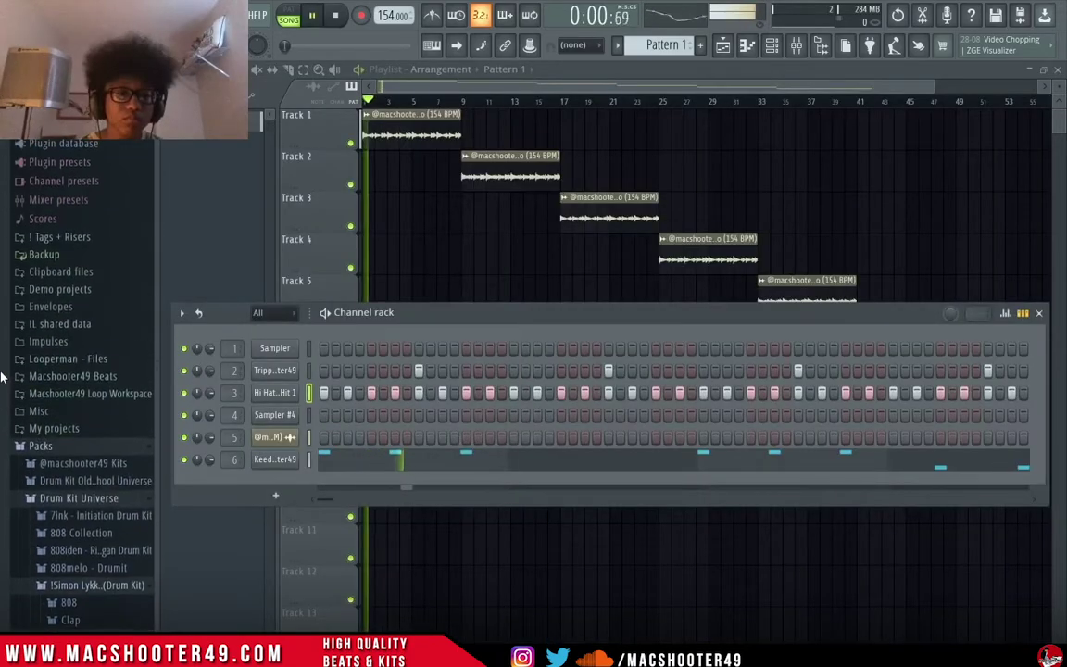
{"action": "left_click", "coordinate": [86, 500]}
{"action": "left_click", "coordinate": [94, 467]}
{"action": "scroll", "coordinate": [95, 471], "scroll_direction": "down", "scroll_amount": 4}
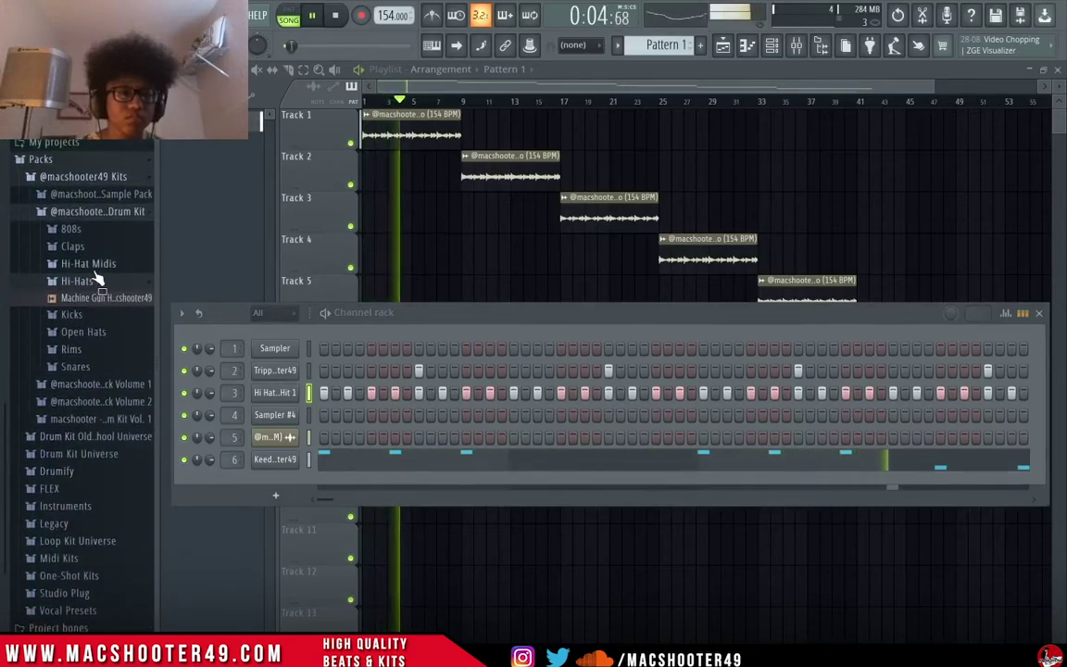
{"action": "left_click", "coordinate": [96, 266]}
{"action": "key", "text": "space"}
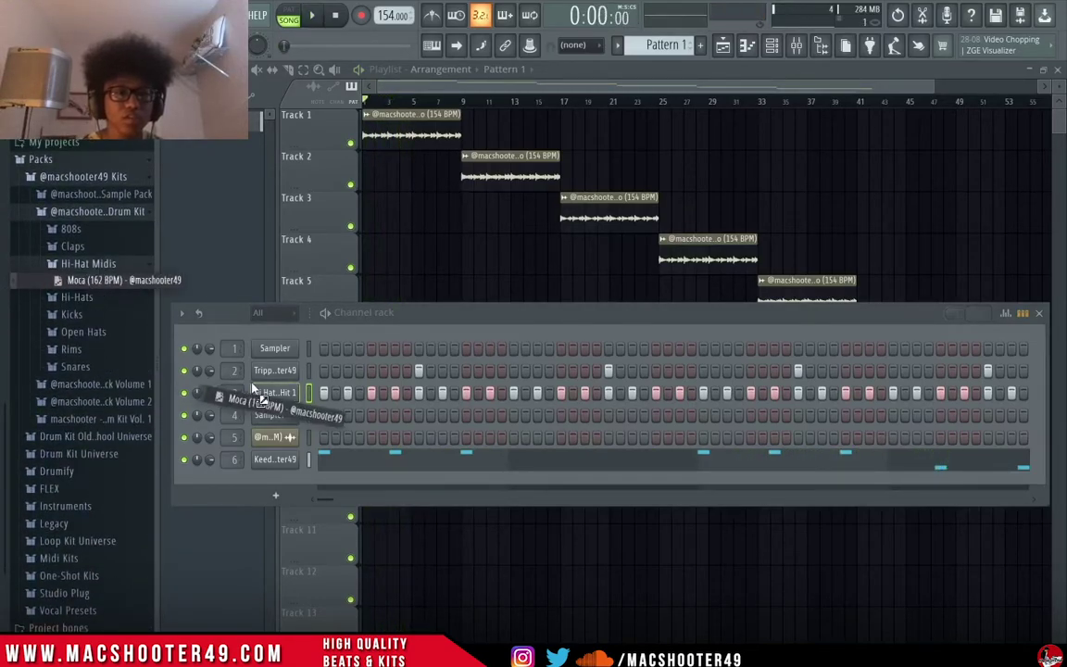
{"action": "left_click_drag", "start_coordinate": [267, 397], "coordinate": [271, 412]}
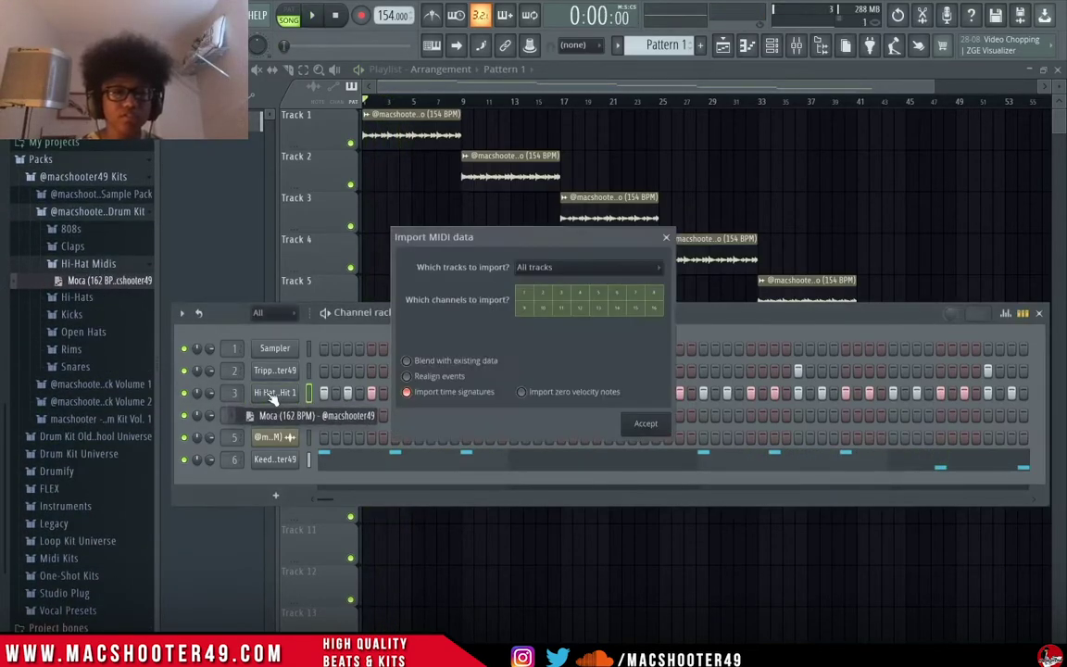
{"action": "left_click", "coordinate": [645, 424]}
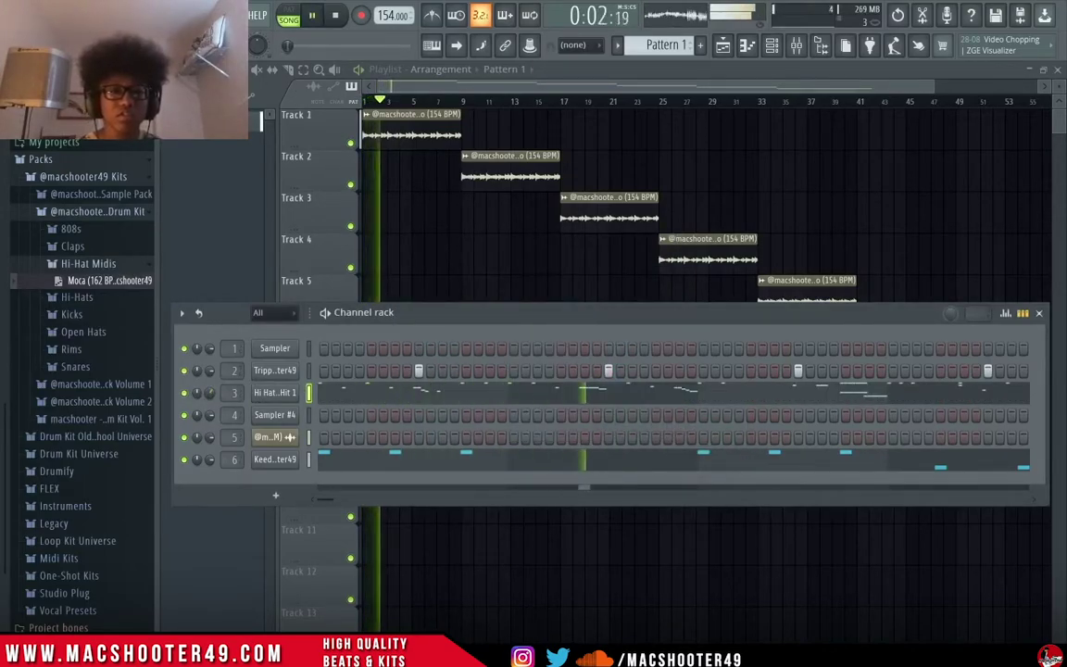
Check the mixer levels during playback and review the Keed & Gotit 808 notes in the piano roll.
{"action": "left_click", "coordinate": [798, 46]}
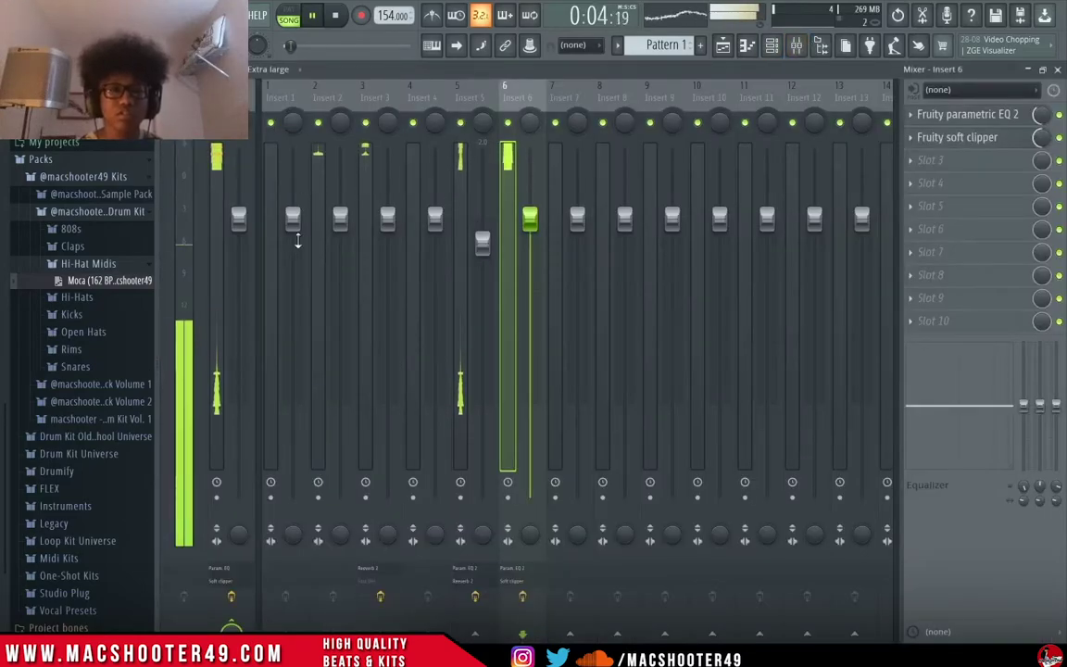
{"action": "key", "text": "F9"}
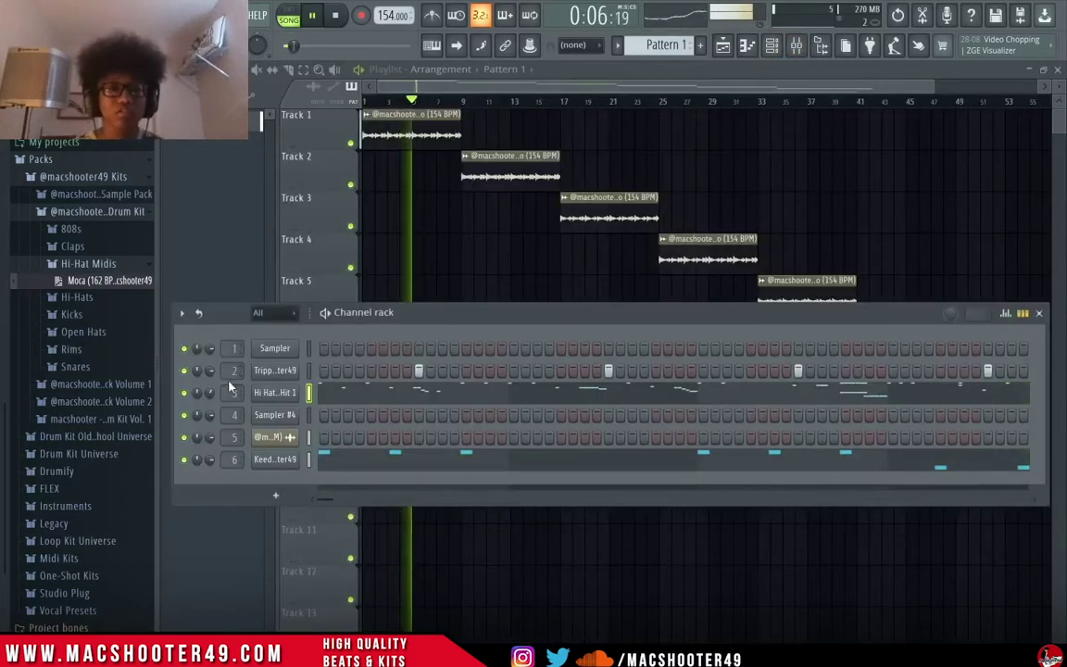
{"action": "left_click", "coordinate": [358, 459]}
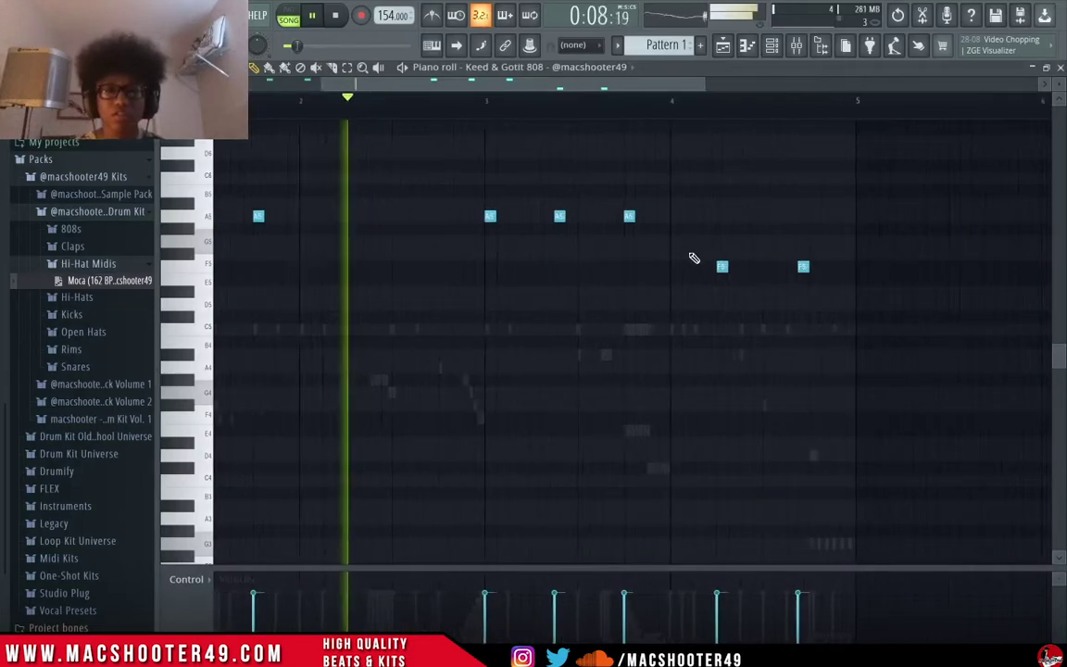
{"action": "scroll", "coordinate": [896, 281], "scroll_direction": "up", "scroll_amount": 3}
{"action": "scroll", "coordinate": [857, 275], "scroll_direction": "down", "scroll_amount": 3}
{"action": "scroll", "coordinate": [854, 273], "scroll_direction": "up", "scroll_amount": 1}
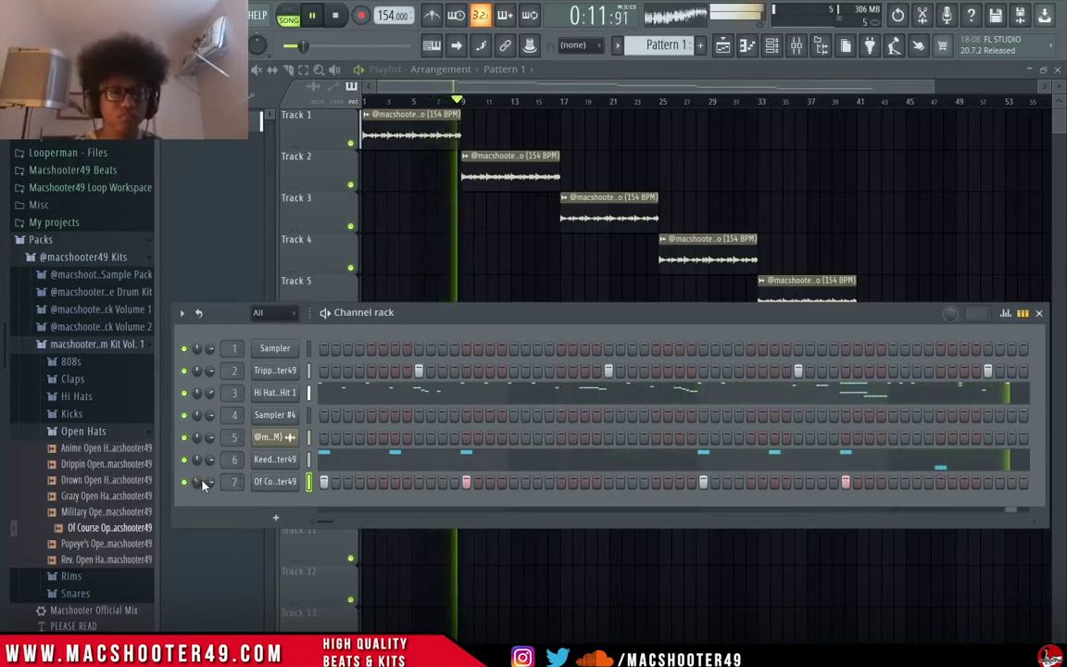
Audition the samples in the Drum Kit Vol. 1 Snares folder and load the Night Light Snare into channel 4.
{"action": "scroll", "coordinate": [58, 449], "scroll_direction": "down", "scroll_amount": 2}
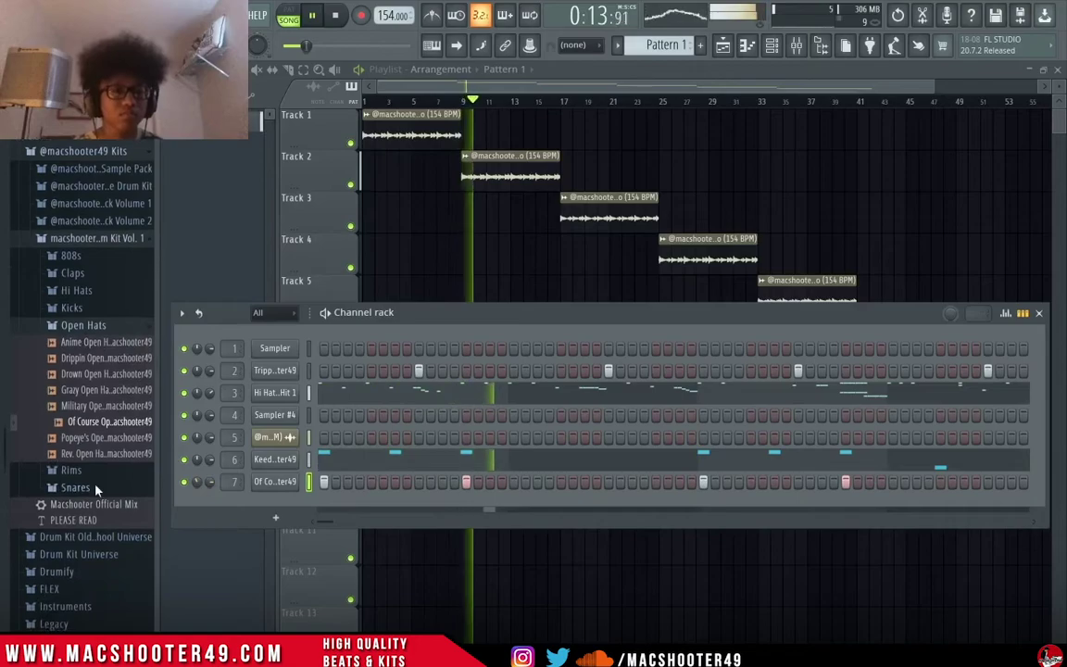
{"action": "left_click", "coordinate": [94, 490]}
{"action": "left_click", "coordinate": [91, 505]}
{"action": "left_click", "coordinate": [92, 516]}
{"action": "scroll", "coordinate": [92, 514], "scroll_direction": "down", "scroll_amount": 3}
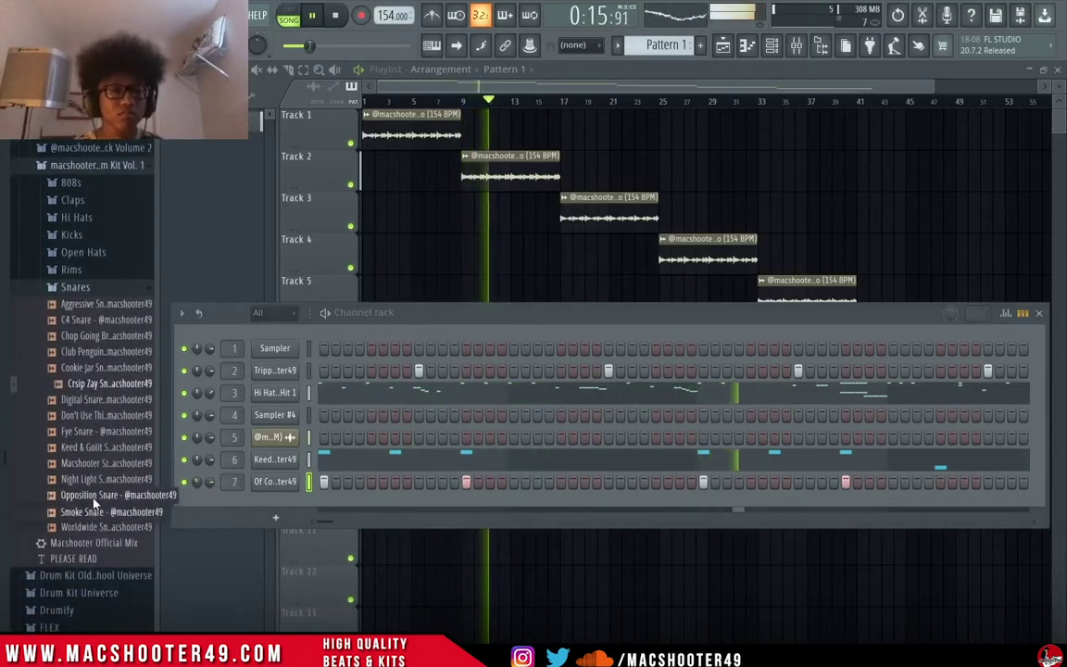
{"action": "left_click", "coordinate": [97, 500]}
{"action": "left_click_drag", "start_coordinate": [102, 477], "coordinate": [456, 414]}
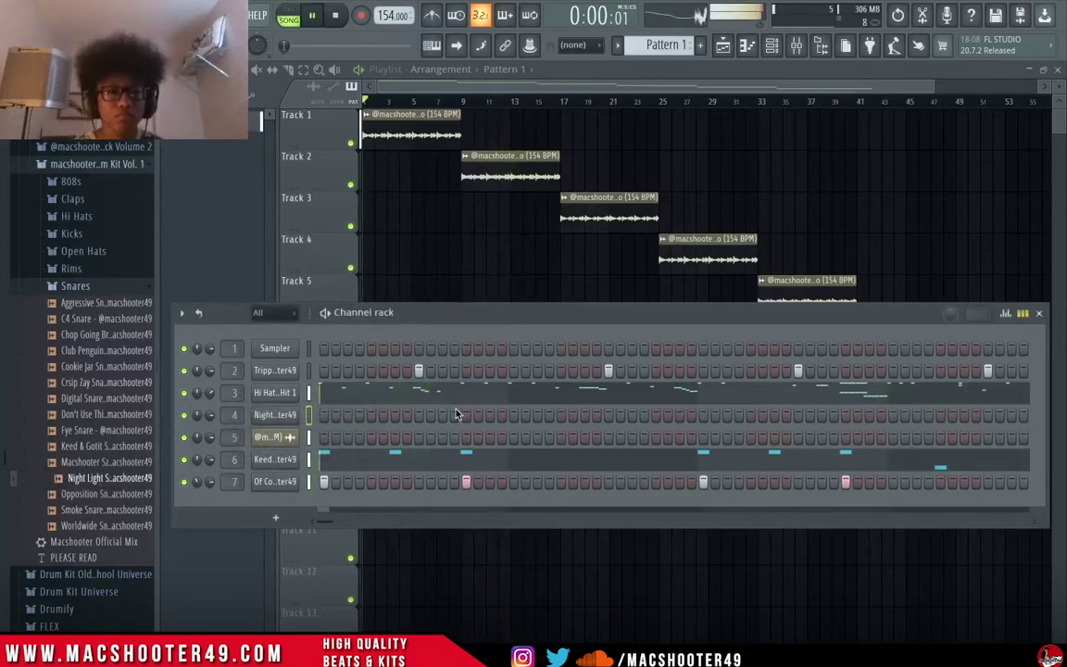
Place Night Light Snare hits on steps 15, 47 and 51.
{"action": "left_click", "coordinate": [490, 415]}
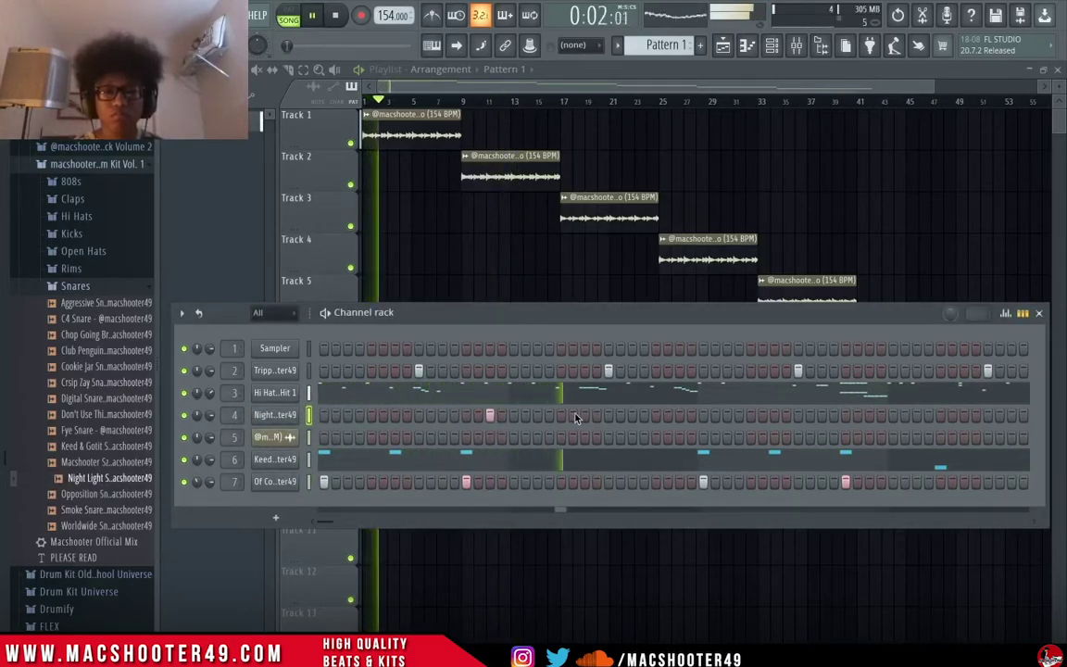
{"action": "left_click", "coordinate": [859, 416]}
{"action": "left_click", "coordinate": [859, 416]}
{"action": "left_click", "coordinate": [917, 415]}
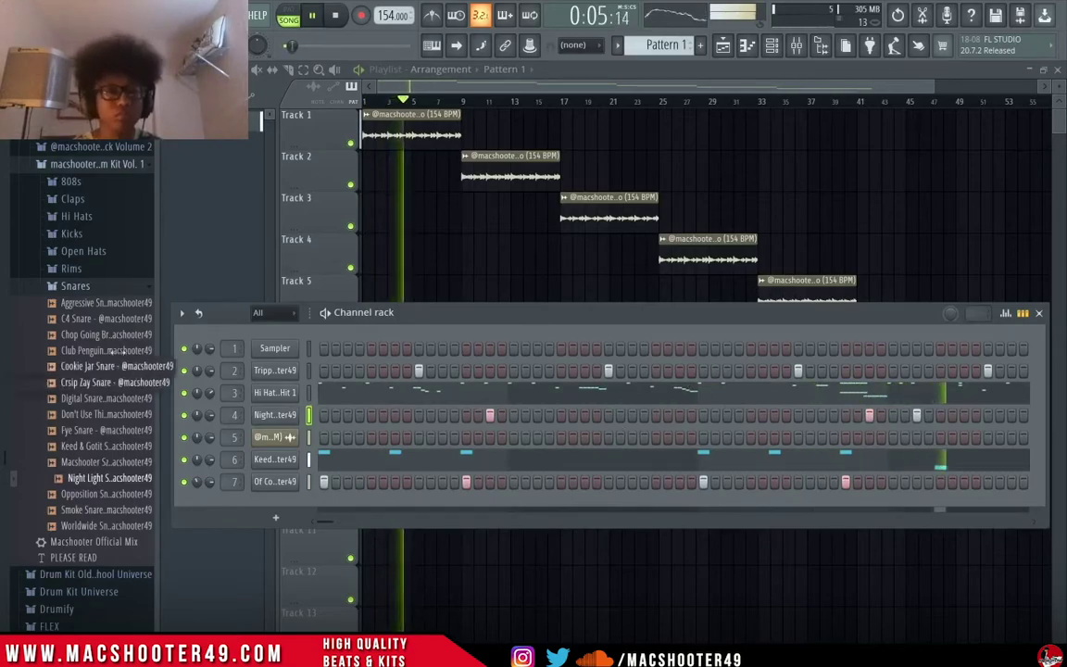
Audition the samples in the Rims folder, including Swimmer, What Choppa and Boomin Rim, with and without the beat playing.
{"action": "left_click", "coordinate": [75, 286]}
{"action": "left_click", "coordinate": [79, 294]}
{"action": "left_click", "coordinate": [90, 346]}
{"action": "left_click", "coordinate": [89, 362]}
{"action": "left_click", "coordinate": [86, 393]}
{"action": "left_click", "coordinate": [85, 409]}
{"action": "left_click", "coordinate": [85, 424]}
{"action": "left_click", "coordinate": [85, 440]}
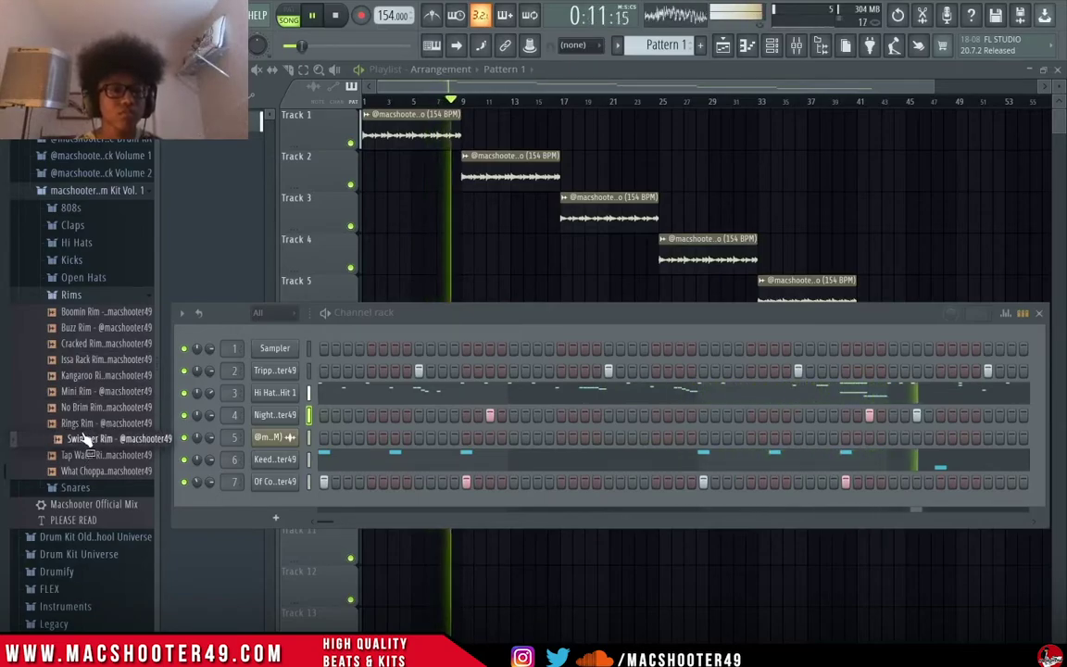
{"action": "key", "text": "space"}
{"action": "left_click", "coordinate": [88, 455]}
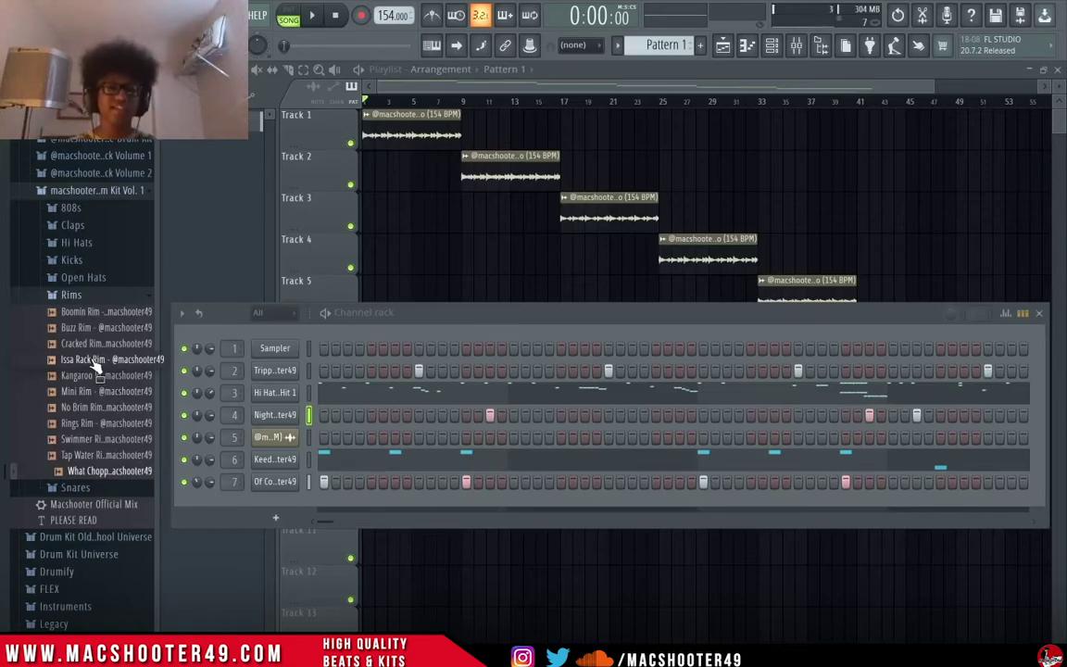
{"action": "left_click", "coordinate": [113, 329]}
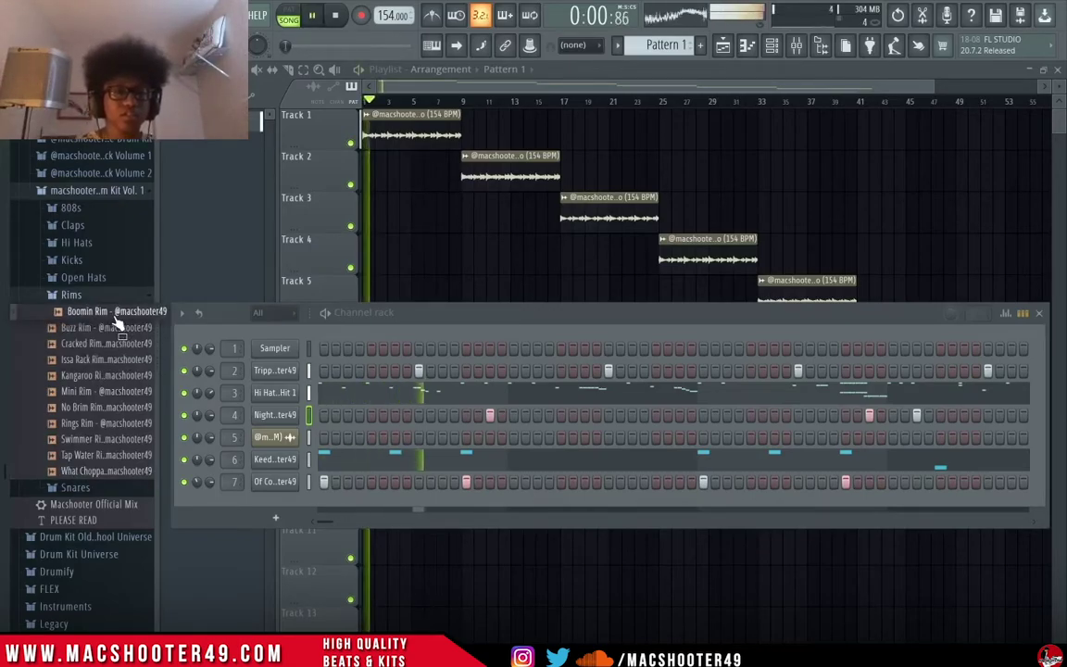
{"action": "left_click", "coordinate": [102, 296]}
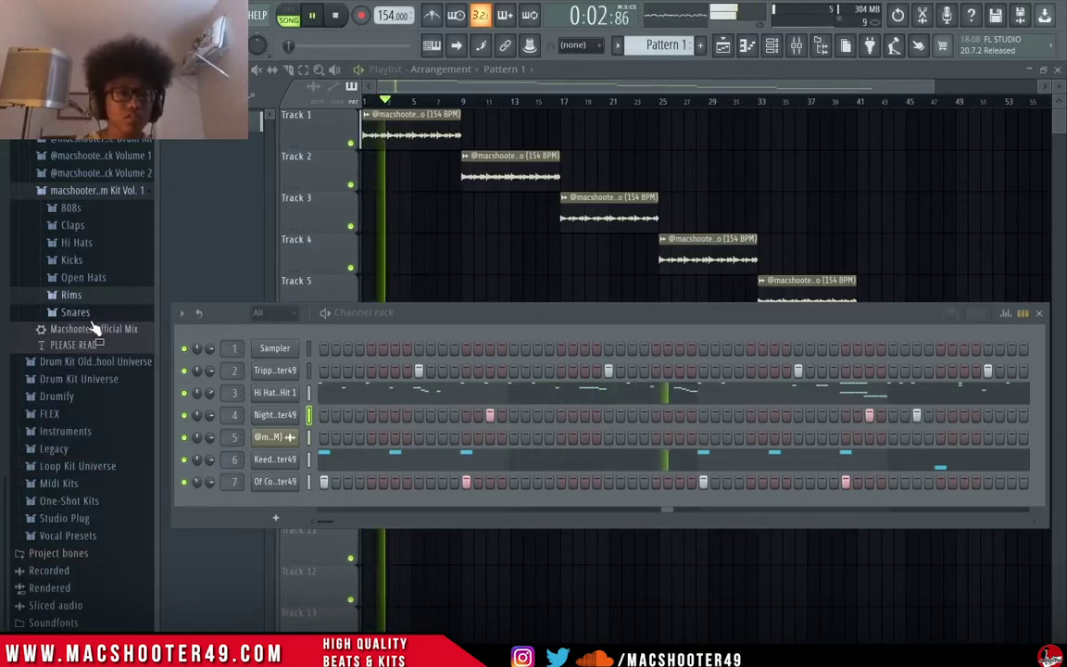
Add the [Rim]- Pierre sample as a new channel and place hits on steps 21, 23 and 55.
{"action": "key", "text": "space"}
{"action": "left_click", "coordinate": [73, 259]}
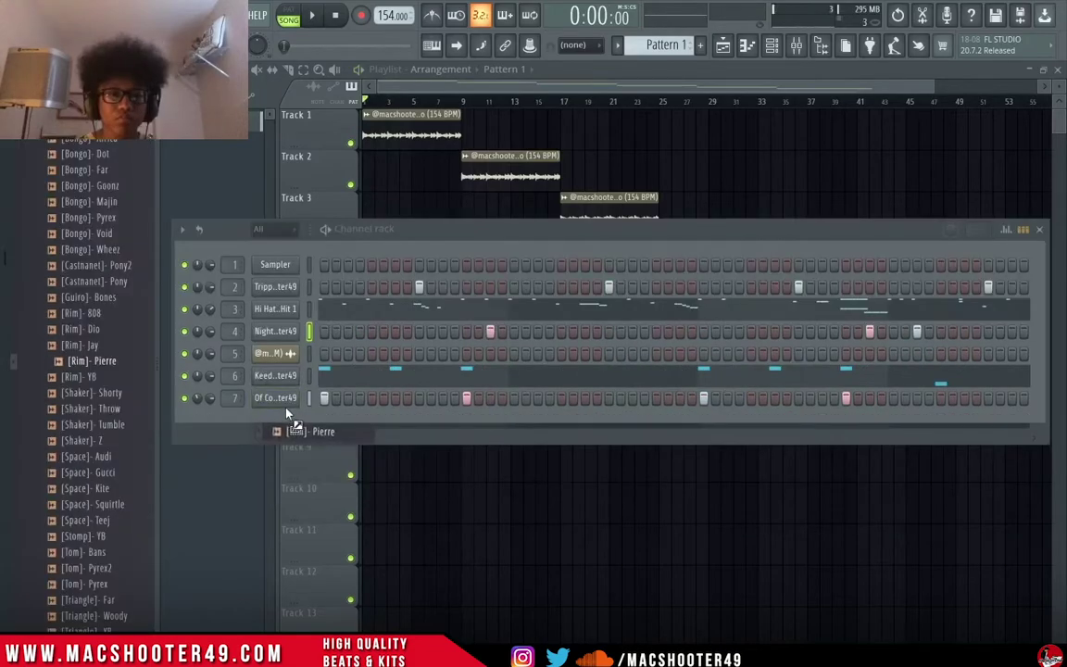
{"action": "left_click_drag", "start_coordinate": [281, 419], "coordinate": [411, 398]}
{"action": "key", "text": "space"}
{"action": "left_click", "coordinate": [594, 425]}
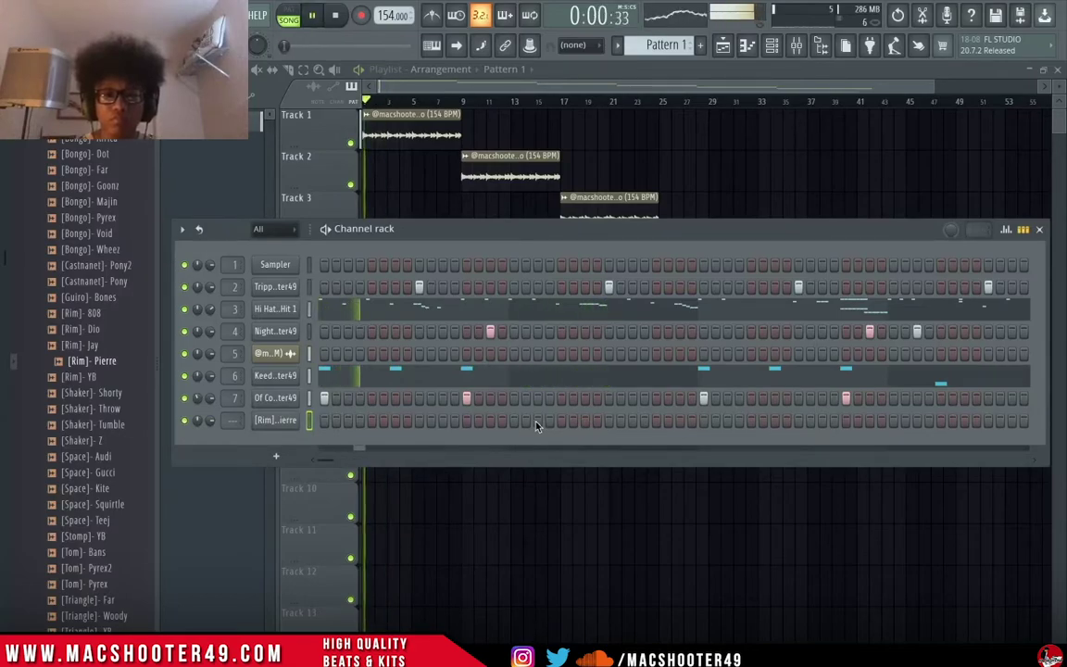
{"action": "left_click", "coordinate": [560, 421]}
{"action": "left_click", "coordinate": [584, 421]}
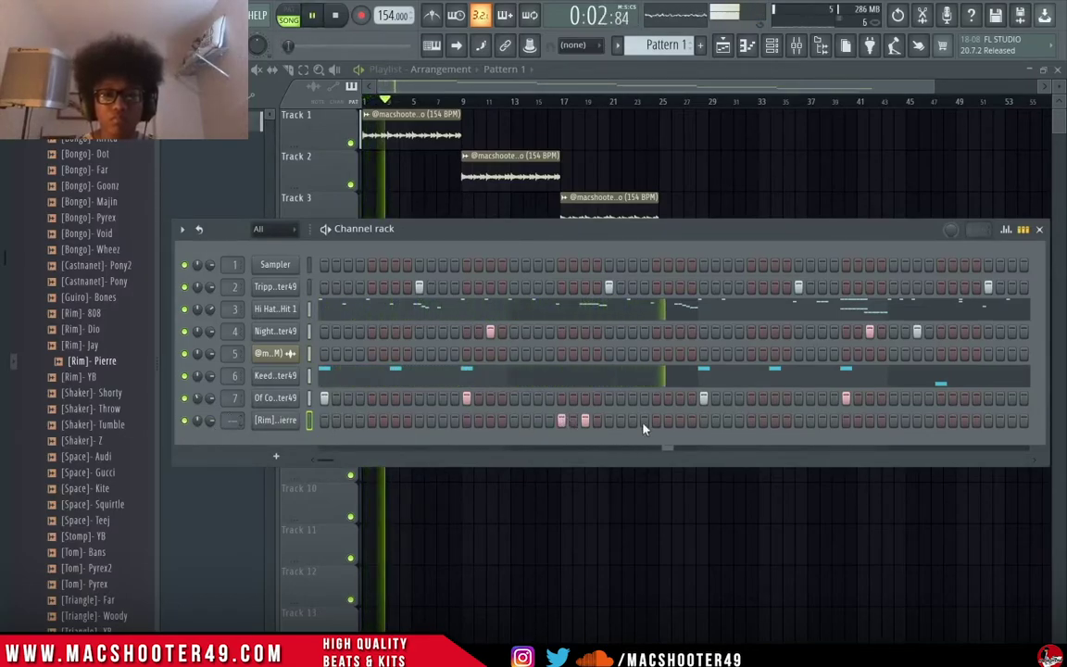
{"action": "left_click", "coordinate": [964, 422]}
Load [Kick] - Rackz from the BasoBeats kit's Kicks folder into channel 1 and raise the sample's Boost.
{"action": "scroll", "coordinate": [79, 159], "scroll_direction": "up", "scroll_amount": 6}
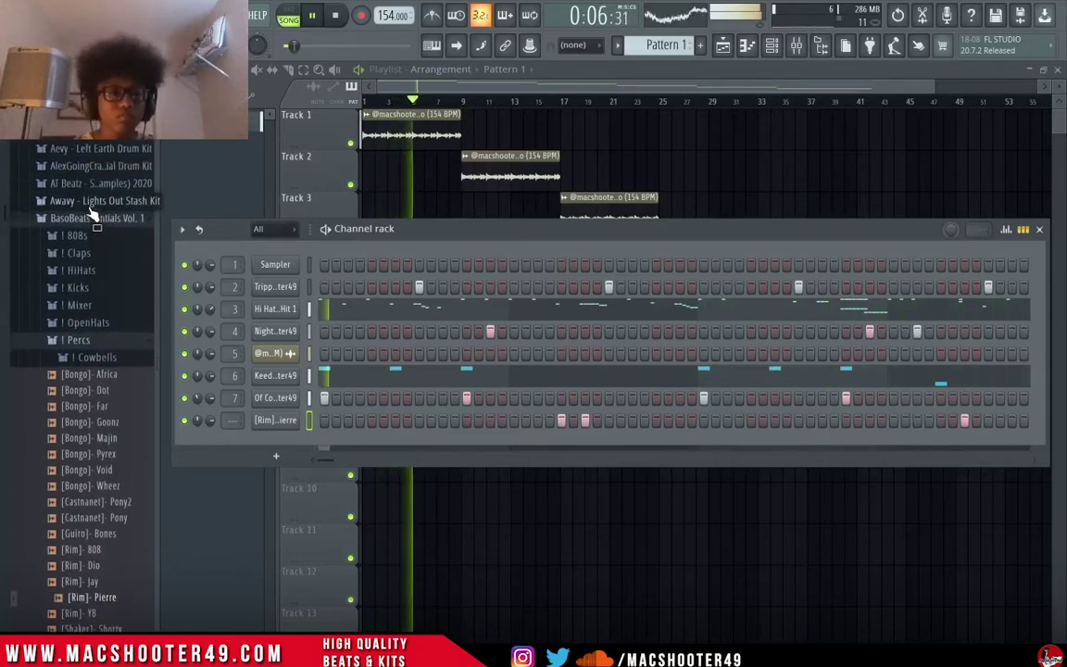
{"action": "left_click", "coordinate": [82, 290]}
{"action": "left_click_drag", "start_coordinate": [94, 323], "coordinate": [275, 265]}
{"action": "left_click", "coordinate": [541, 393]}
{"action": "left_click_drag", "start_coordinate": [532, 423], "coordinate": [531, 398]}
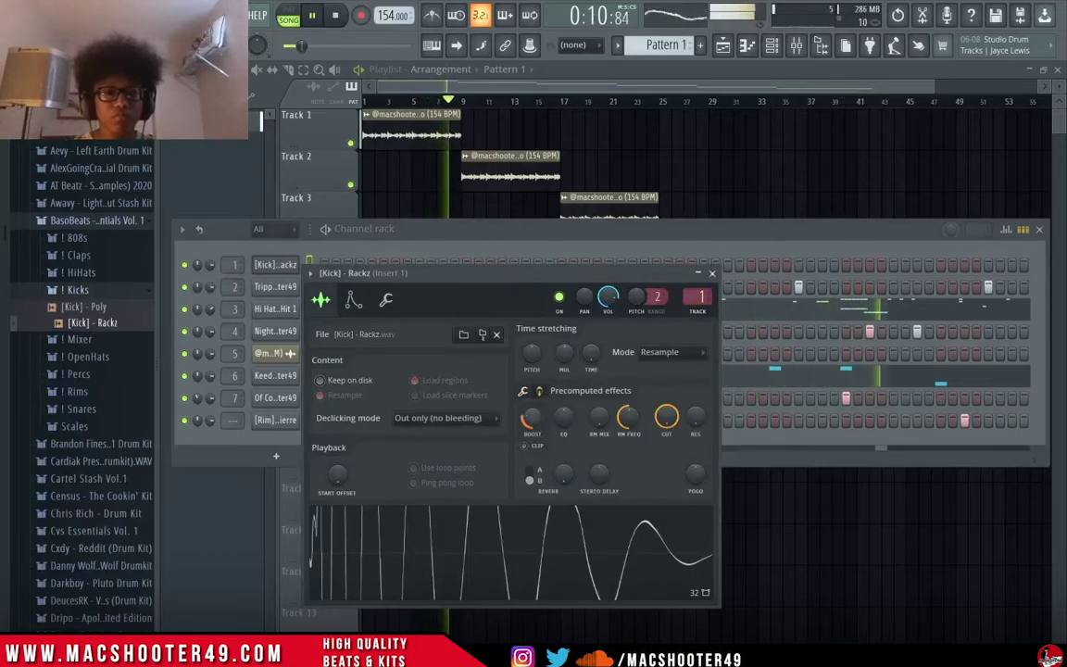
{"action": "key", "text": "Escape"}
Place kick hits on steps 1, 7, 21 and 27, checking the rhythm with playback.
{"action": "left_click", "coordinate": [324, 265]}
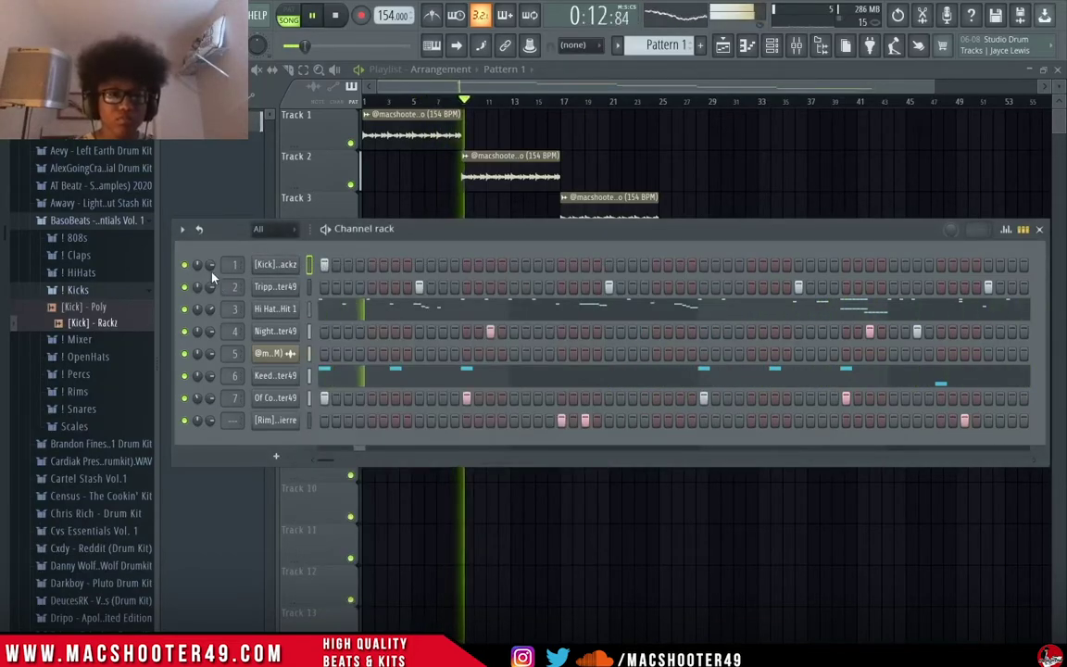
{"action": "key", "text": "space"}
{"action": "left_click", "coordinate": [395, 265]}
{"action": "key", "text": "space"}
{"action": "left_click", "coordinate": [562, 264]}
{"action": "left_click", "coordinate": [633, 264]}
{"action": "key", "text": "space"}
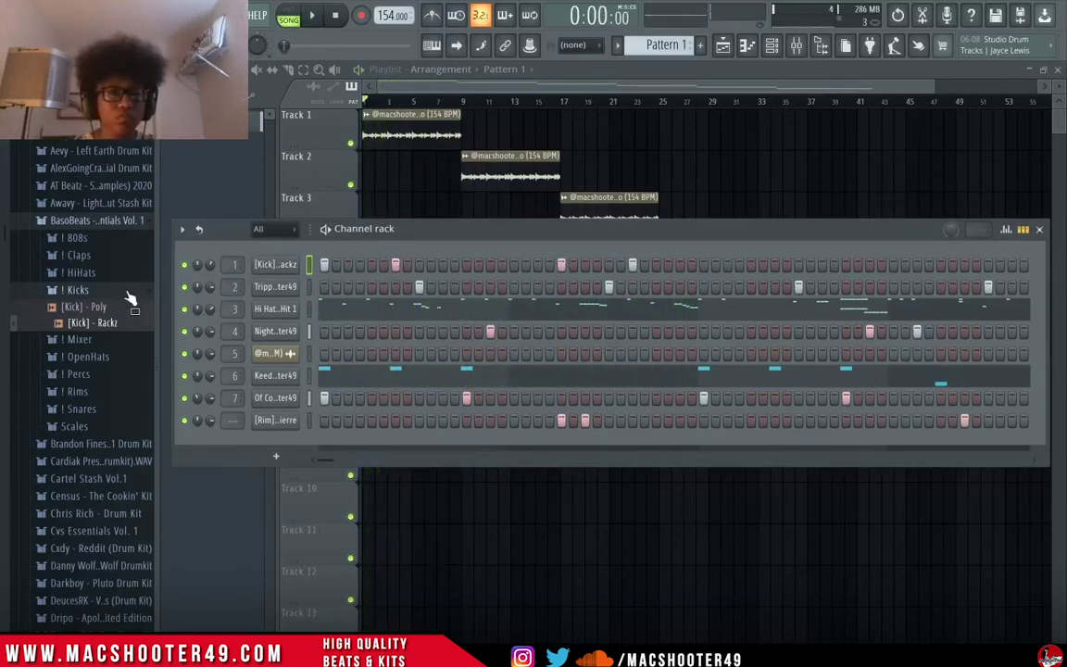
Replace the kick sample in channel 1 with [Kick] - Poly and play the beat.
{"action": "left_click_drag", "start_coordinate": [111, 320], "coordinate": [267, 266]}
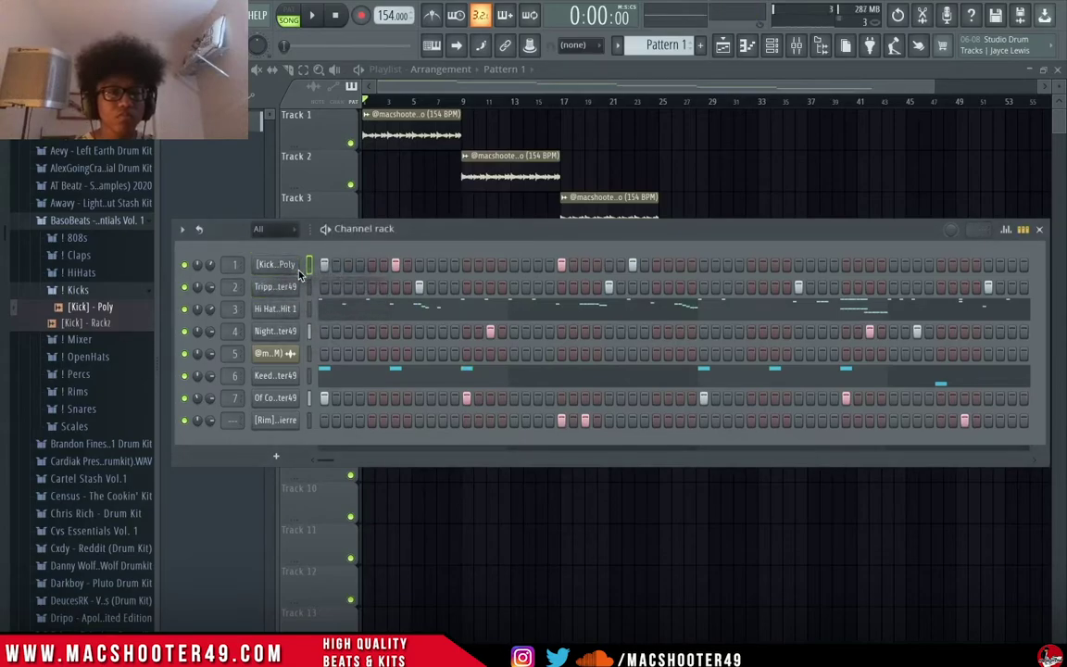
{"action": "key", "text": "space"}
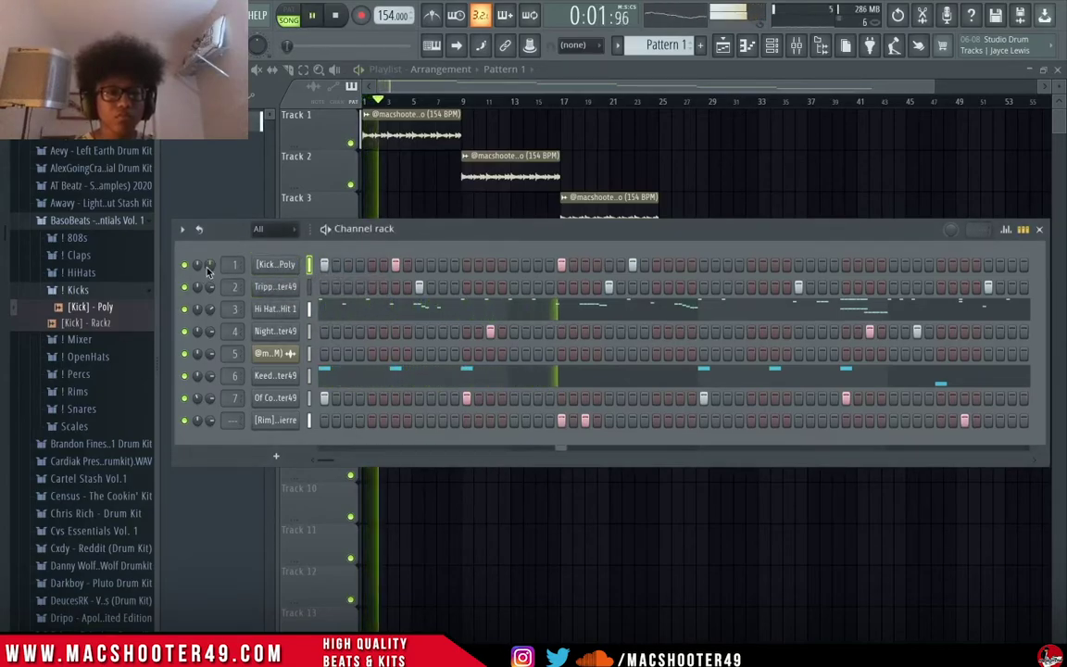
Convert the kick pattern to piano roll notes and duplicate the first two bars into bars 3 and 4.
{"action": "right_click", "coordinate": [278, 265]}
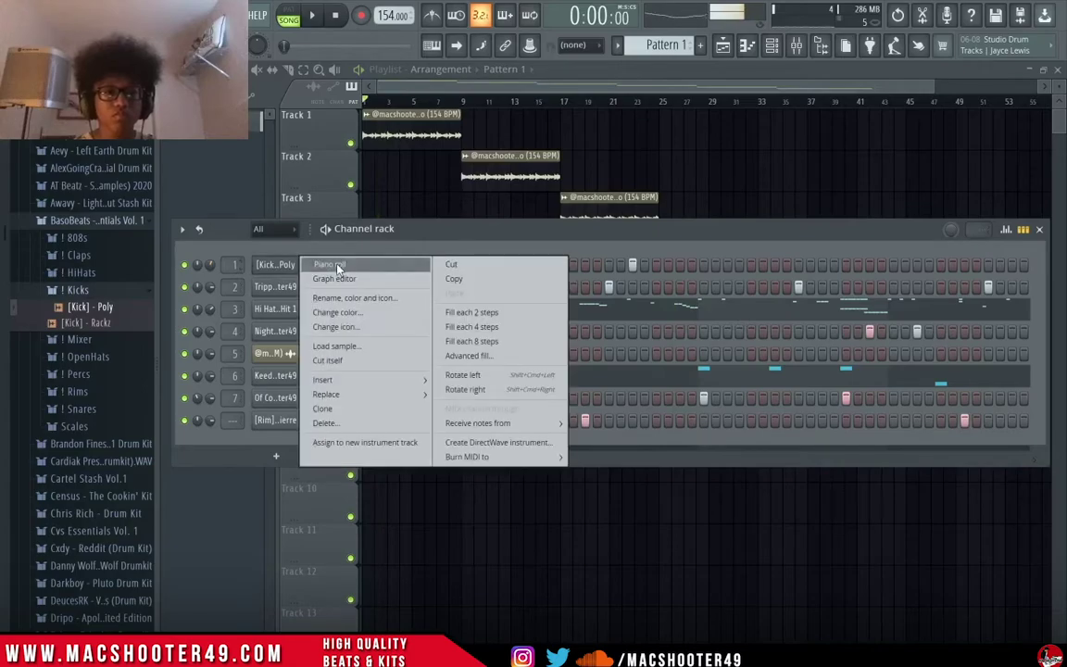
{"action": "left_click", "coordinate": [324, 264]}
{"action": "key", "text": "space"}
{"action": "scroll", "coordinate": [402, 221], "scroll_direction": "down", "scroll_amount": 1}
{"action": "key", "text": "space"}
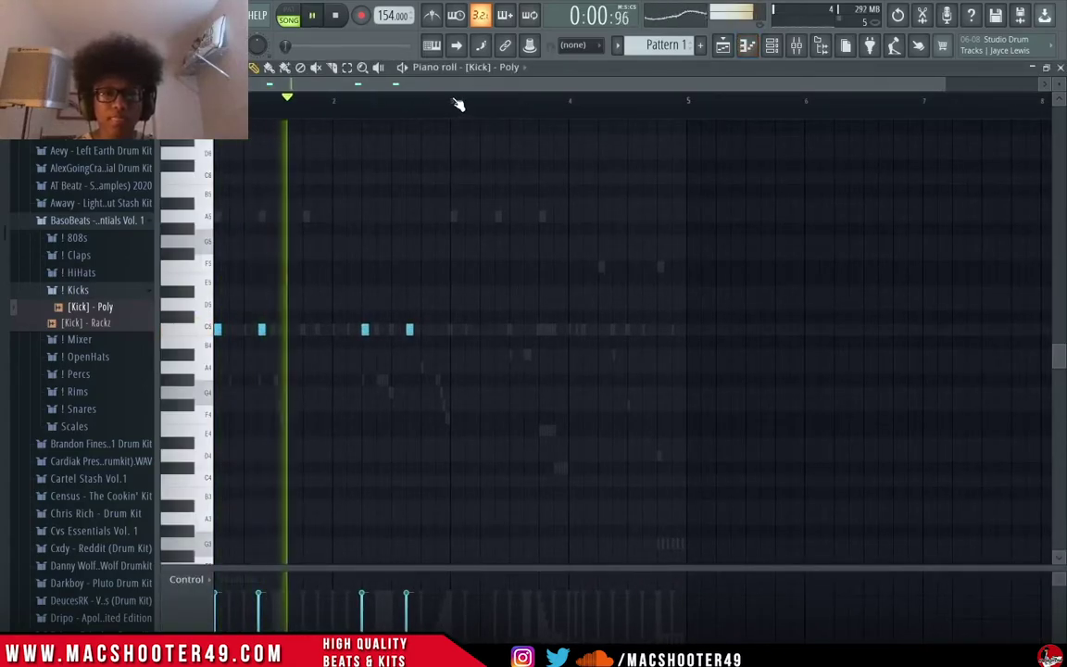
{"action": "left_click_drag", "start_coordinate": [455, 103], "coordinate": [3, 223]}
{"action": "key", "text": "ctrl+b"}
{"action": "key", "text": "ctrl+d"}
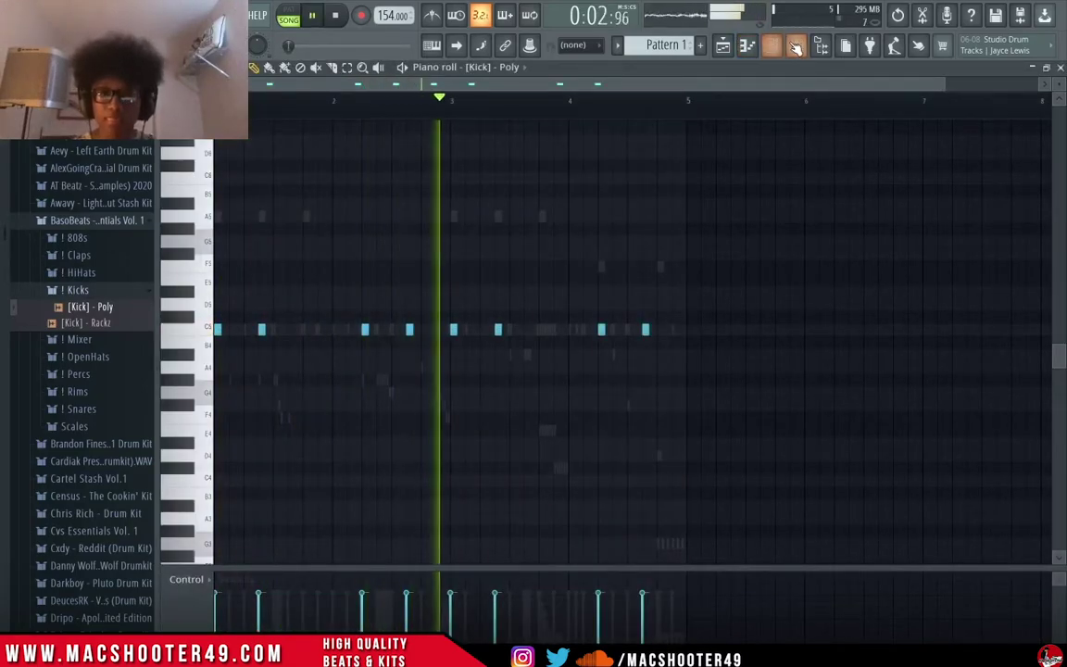
Lower the kick's volume on mixer Insert 1 while the beat plays.
{"action": "left_click", "coordinate": [796, 46]}
{"action": "left_click_drag", "start_coordinate": [302, 201], "coordinate": [305, 264]}
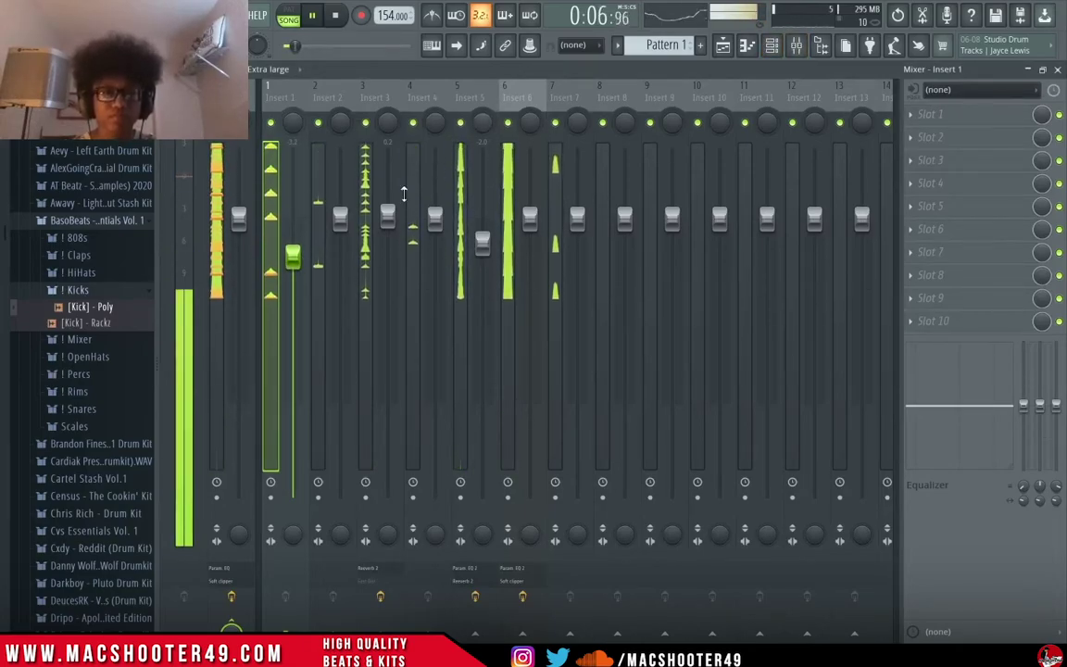
Solo Insert 6 during playback, bring Insert 5 back in, and lower their faders to -1.2 and -2.9 dB.
{"action": "key", "text": "space"}
{"action": "right_click", "coordinate": [508, 123]}
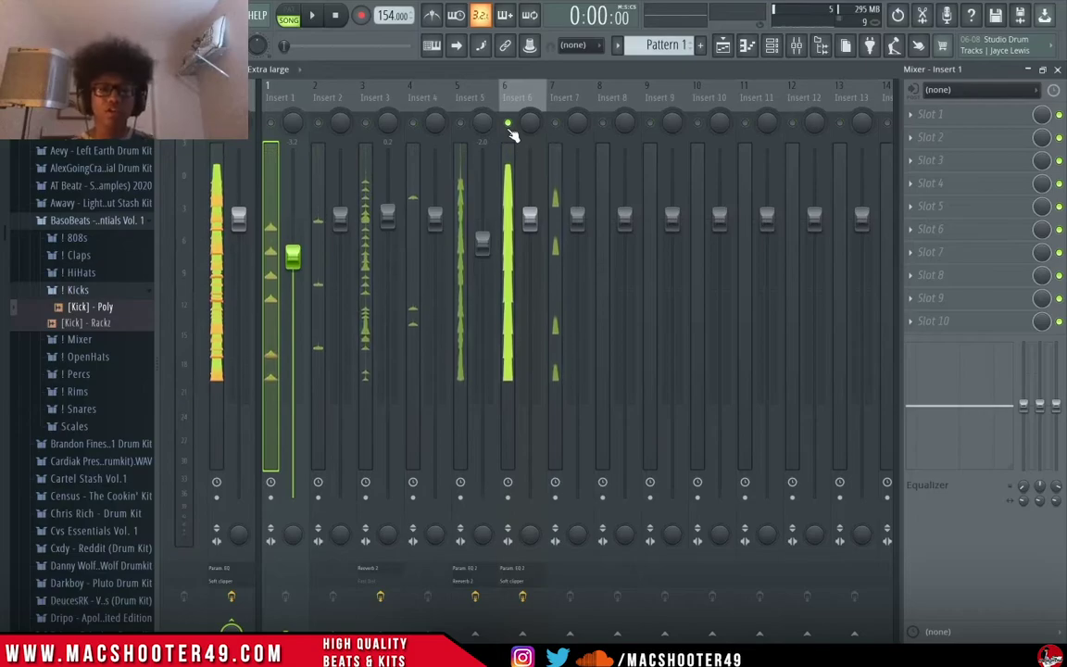
{"action": "key", "text": "space"}
{"action": "left_click_drag", "start_coordinate": [528, 217], "coordinate": [482, 252]}
{"action": "left_click", "coordinate": [460, 123]}
Route the rim channel to mixer track 8, and unmute Inserts 2, 3 and 4 with faders lowered to about -1.5, -0.7 and -1.3 dB.
{"action": "key", "text": "F6"}
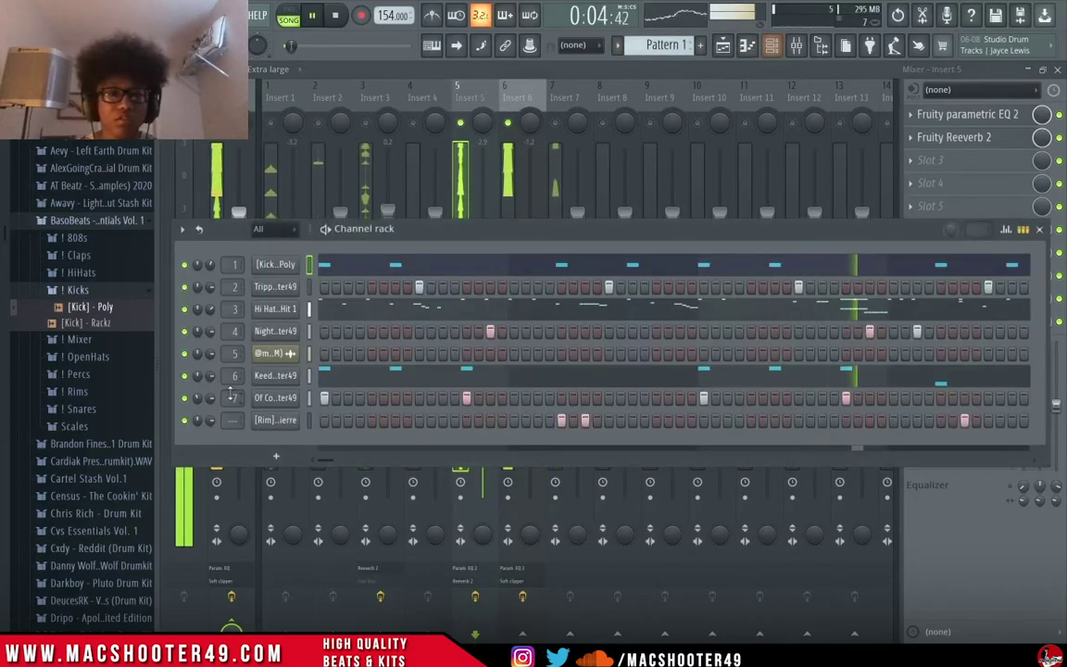
{"action": "left_click_drag", "start_coordinate": [229, 420], "coordinate": [229, 411]}
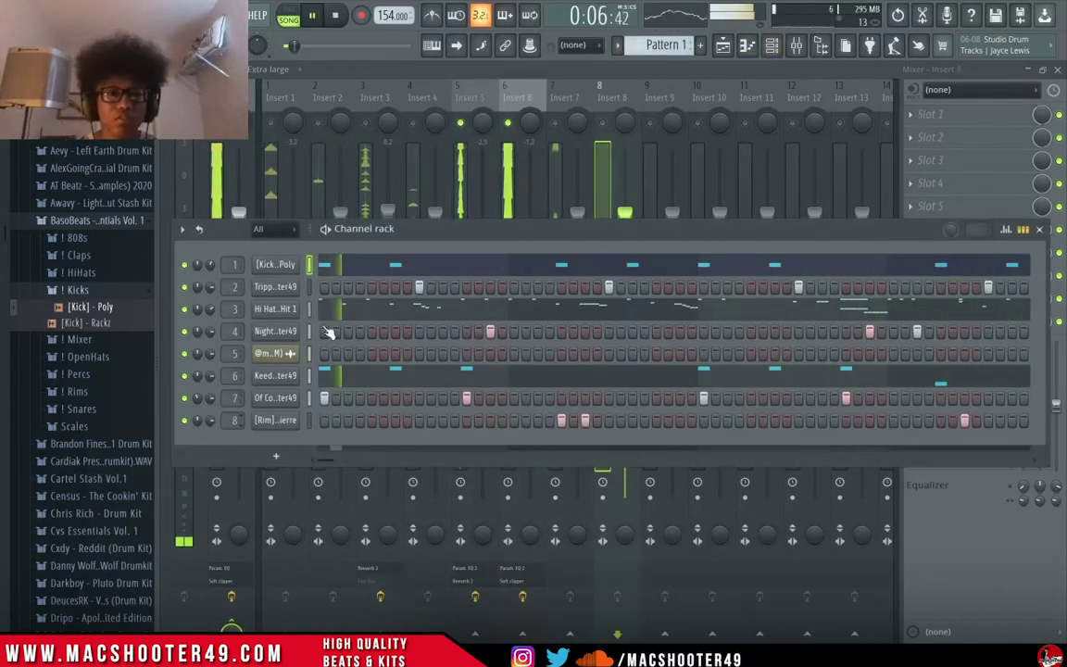
{"action": "key", "text": "F6"}
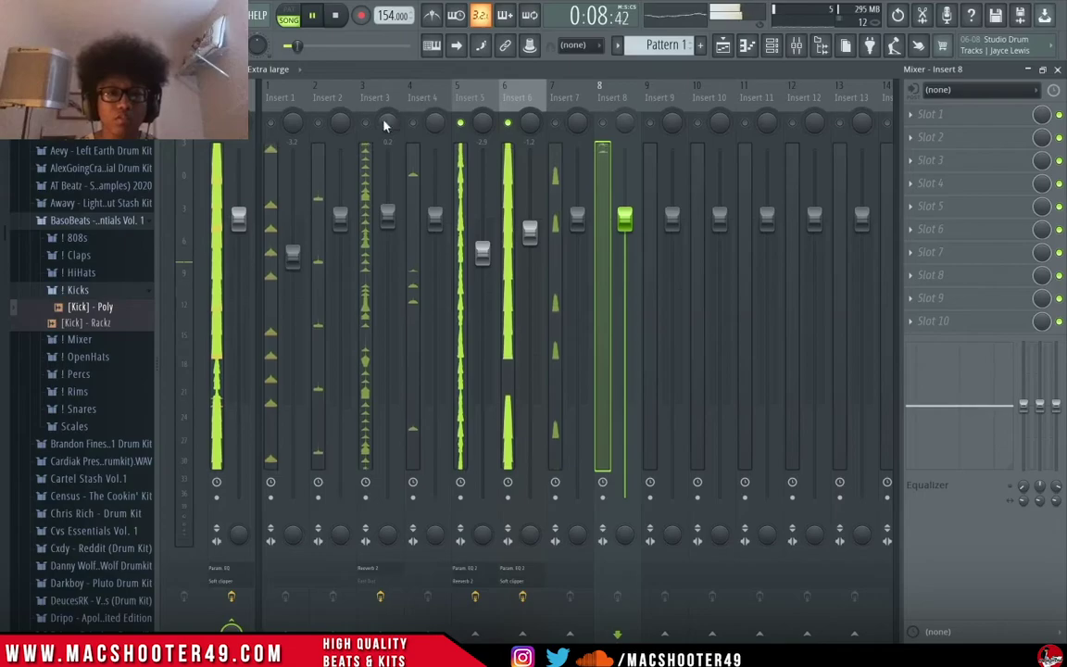
{"action": "left_click_drag", "start_coordinate": [340, 215], "coordinate": [435, 234]}
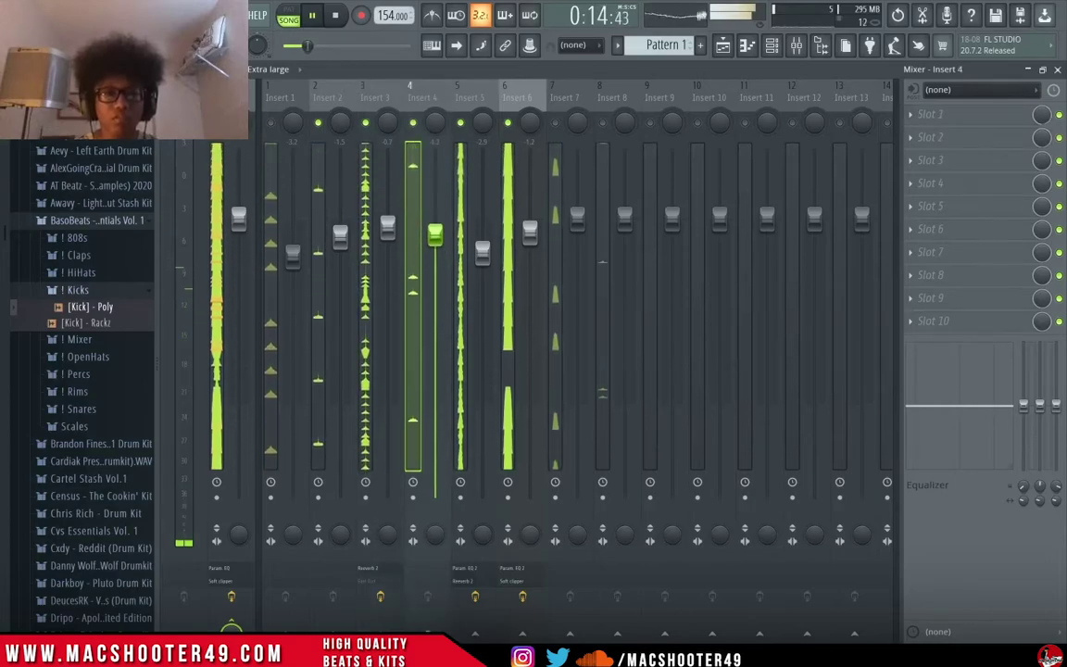
Stop playback and replace the sample in channel 4 with [Snare] - Atl 1 from the BasoBeats kit's Counter snares.
{"action": "left_click", "coordinate": [79, 409]}
{"action": "key", "text": "F6"}
{"action": "key", "text": "space"}
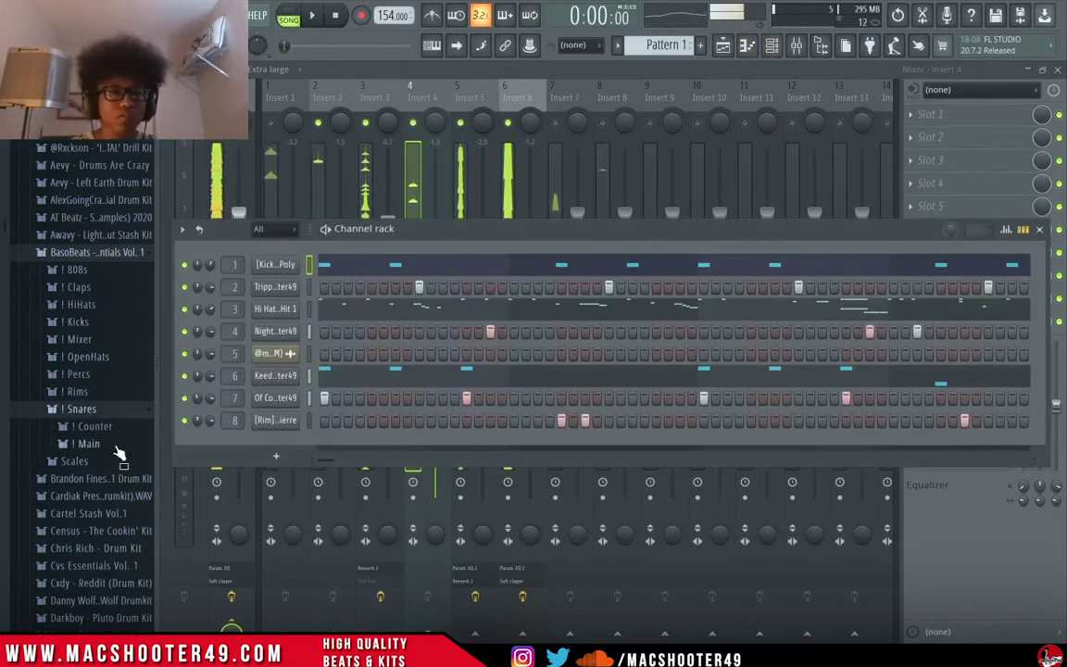
{"action": "left_click", "coordinate": [92, 444]}
{"action": "left_click", "coordinate": [96, 428]}
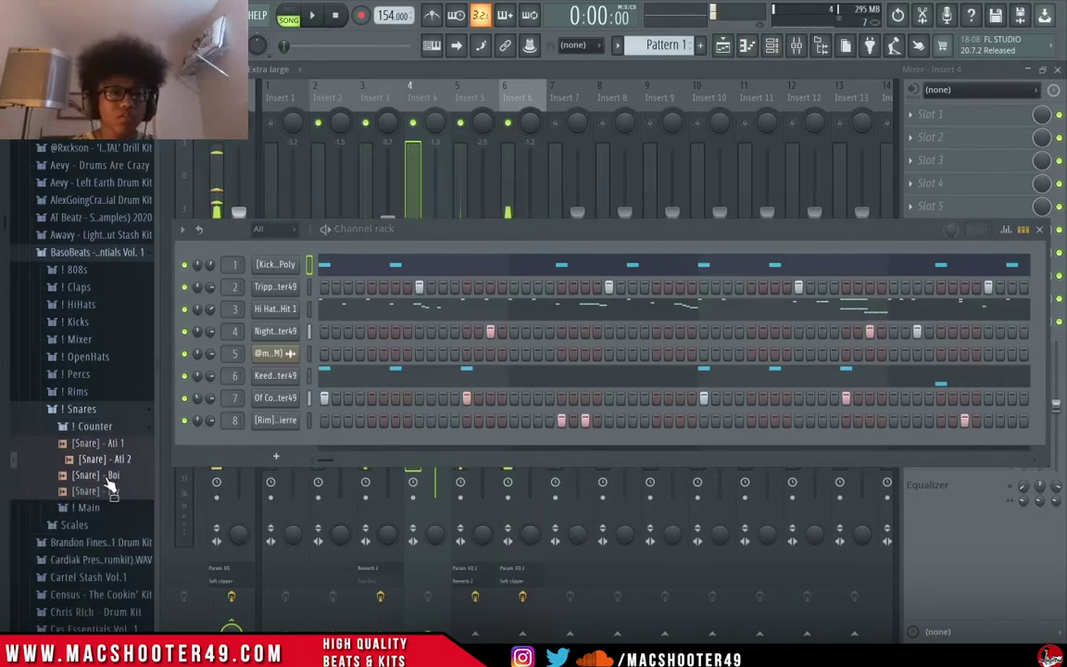
{"action": "left_click_drag", "start_coordinate": [255, 344], "coordinate": [277, 331]}
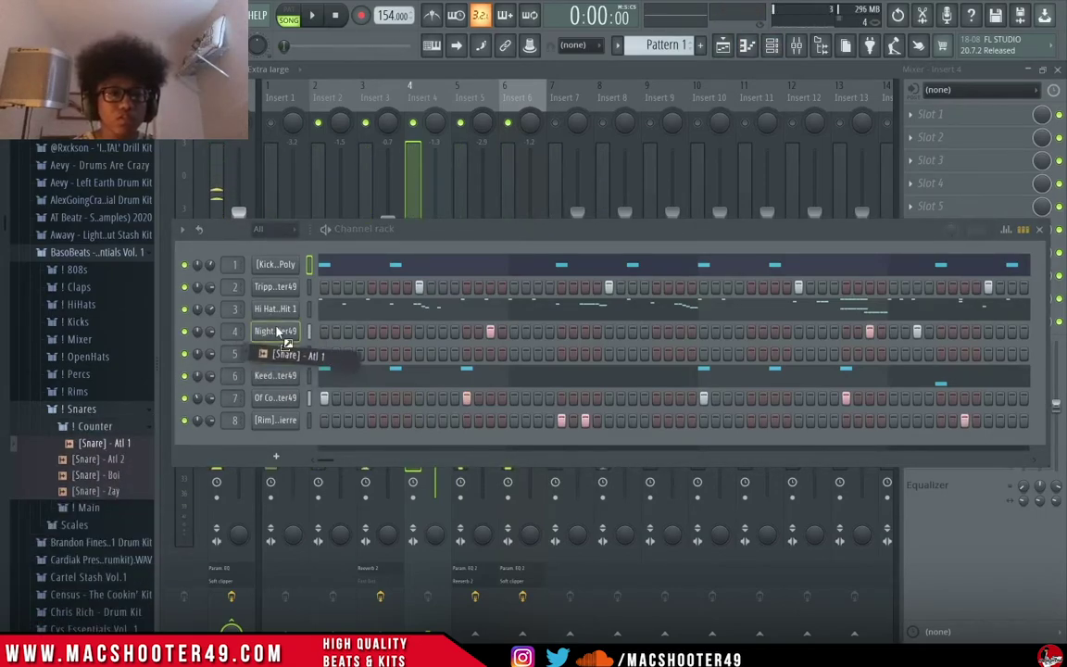